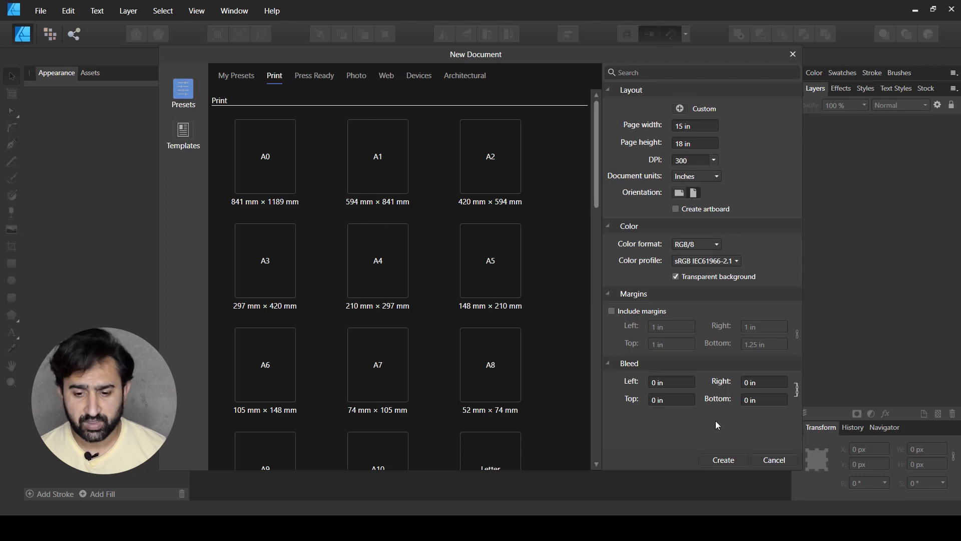
Step: Create a 15 × 18 in portrait document at 300 DPI and draw a rectangle covering the whole page
left_click(718, 458)
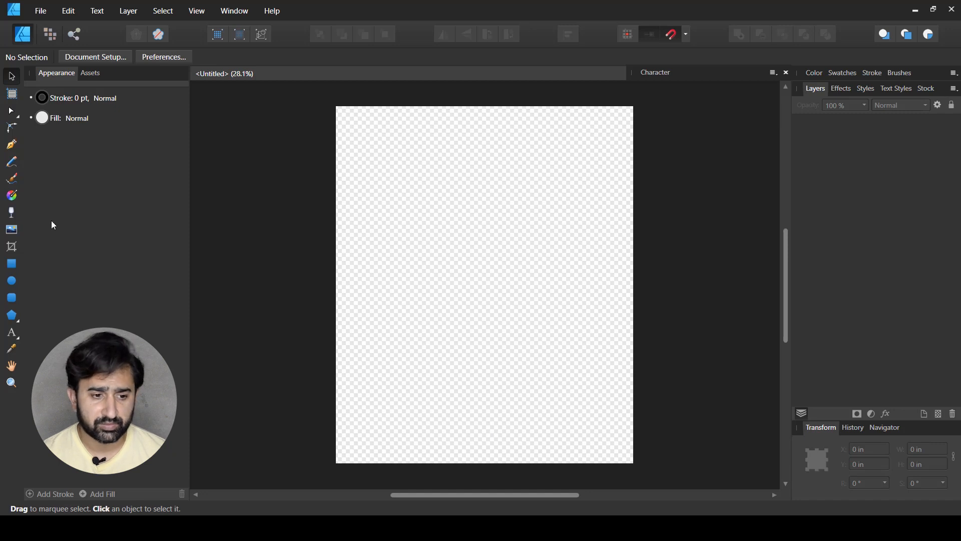
left_click(11, 264)
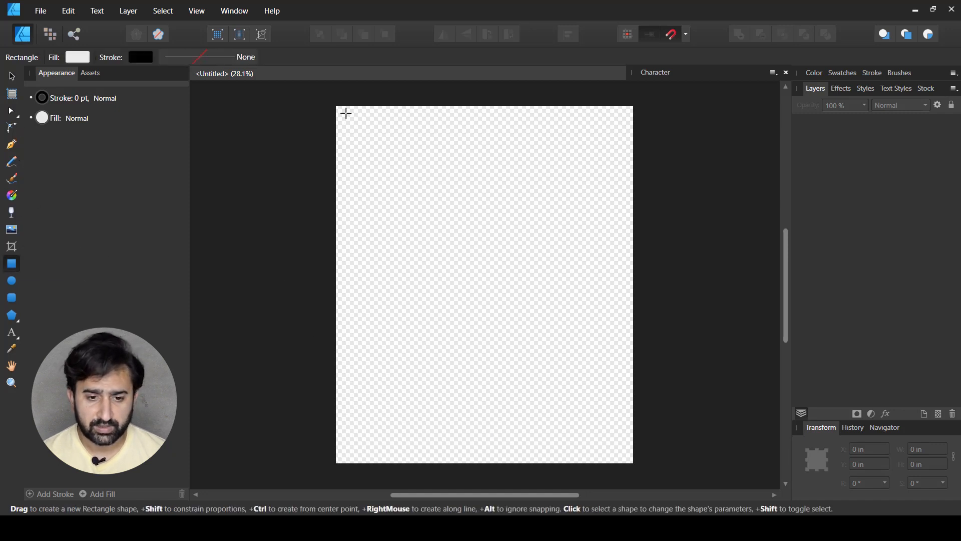
left_click_drag(336, 105, 634, 464)
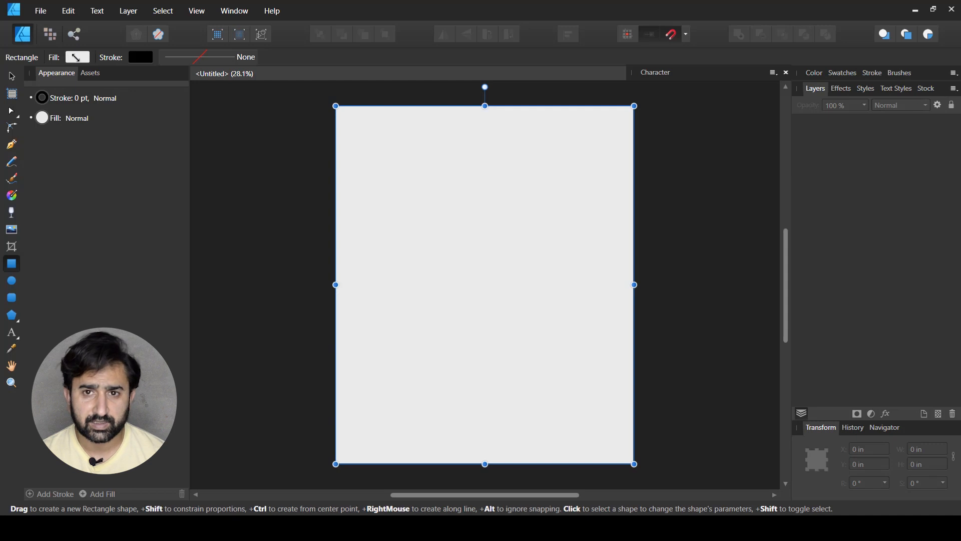
Step: Fill the page-sized rectangle with near-white (H 0, S 100, L 99) and lock its layer
left_click(77, 60)
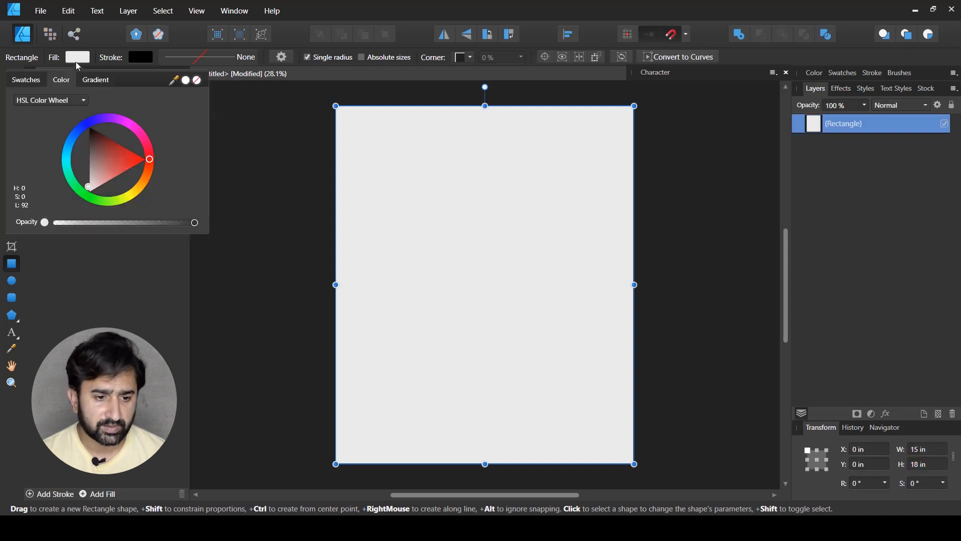
mouse_move(91, 186)
left_mouse_down()
mouse_move(90, 203)
mouse_move(92, 194)
left_mouse_up()
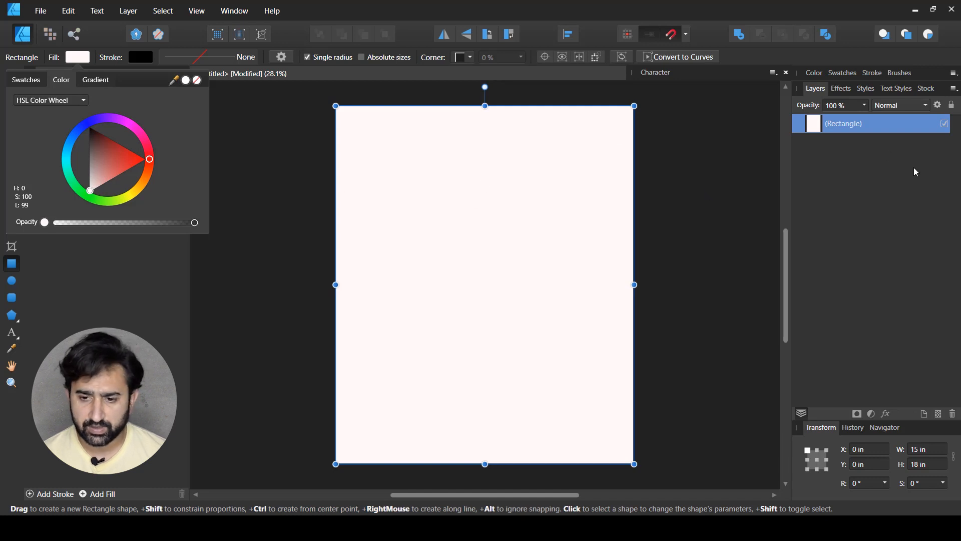
left_click(953, 106)
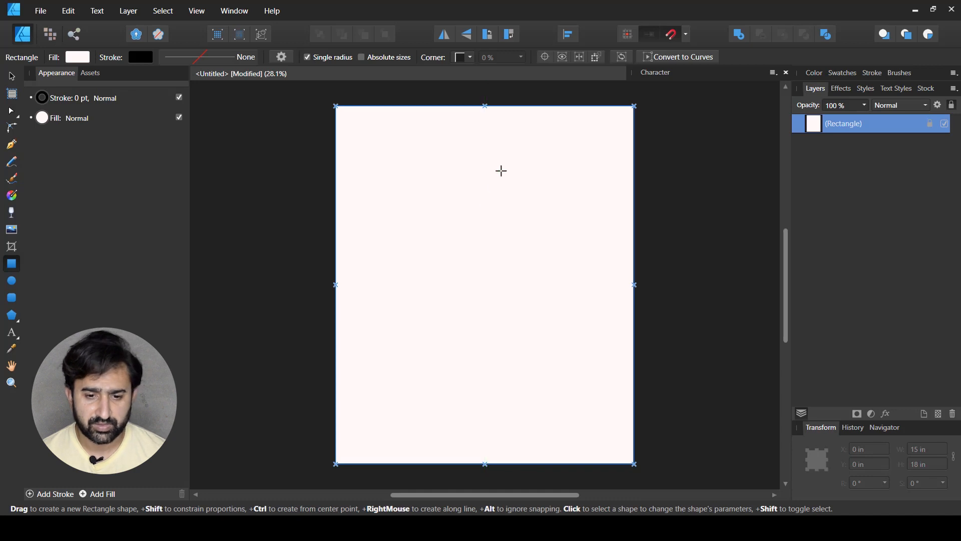
Step: Draw a rectangle about 14.5 × 8.3 in over the page's upper half and centre it horizontally on the page
left_click_drag(345, 119, 633, 284)
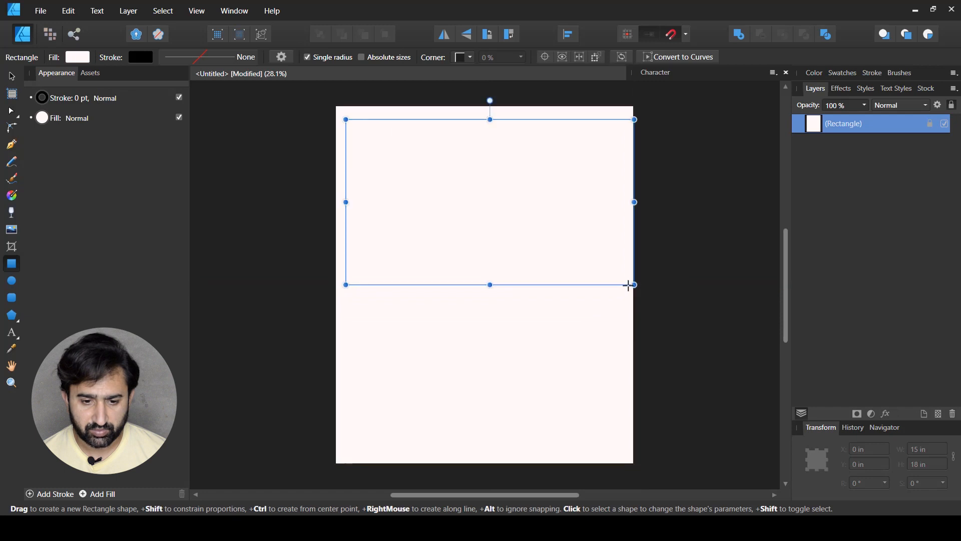
left_click(12, 77)
left_click_drag(496, 197, 497, 199)
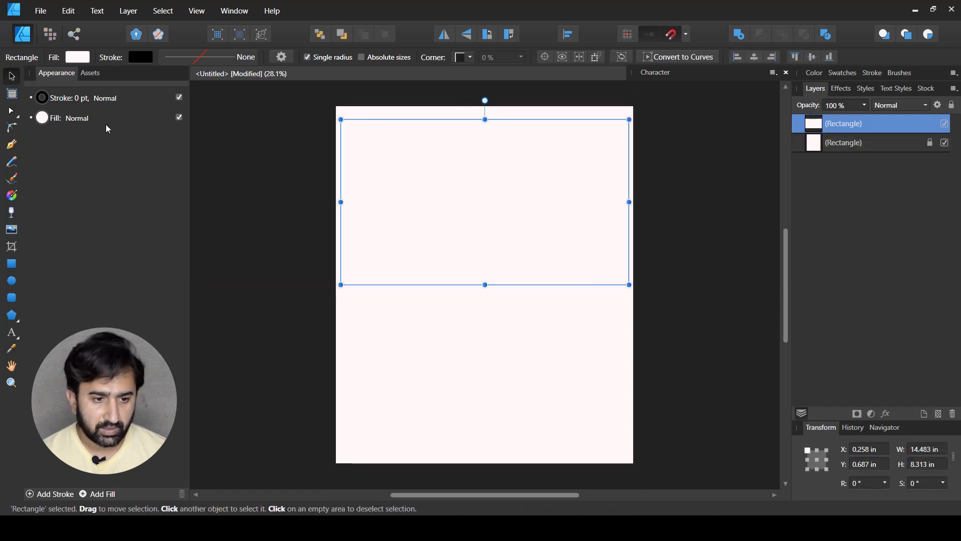
Step: Remove the upper rectangle's stroke and fill it with orange (H 26, S 100, L 50)
left_click(132, 58)
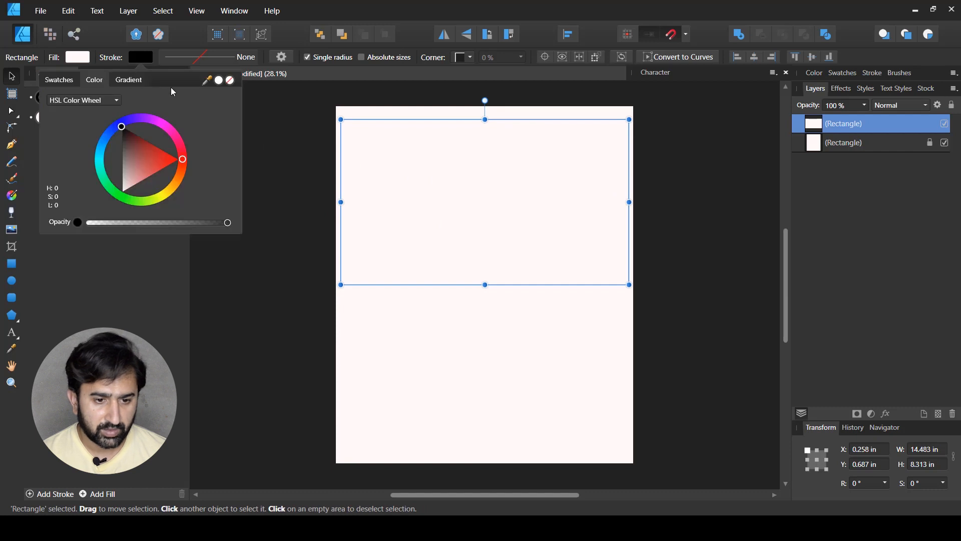
left_click(229, 81)
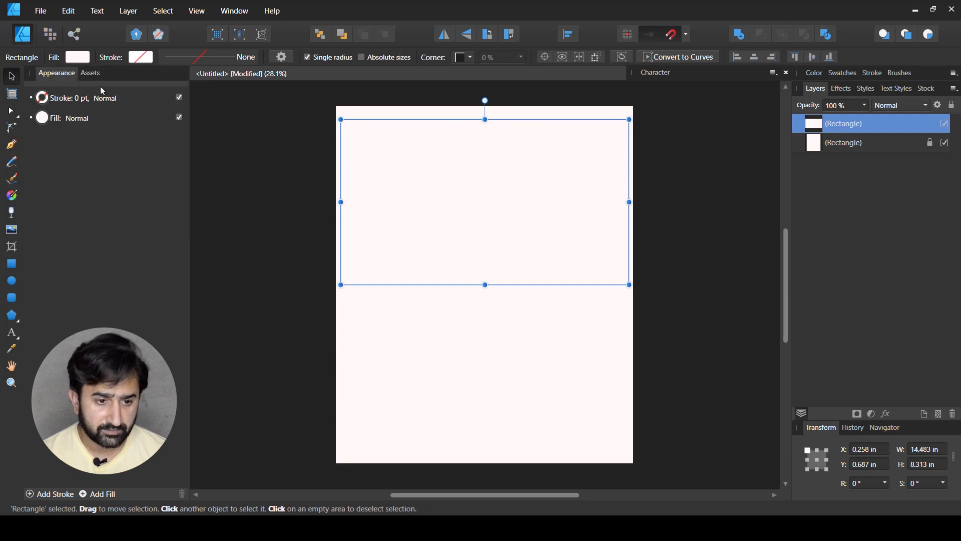
left_click(82, 60)
left_click(143, 180)
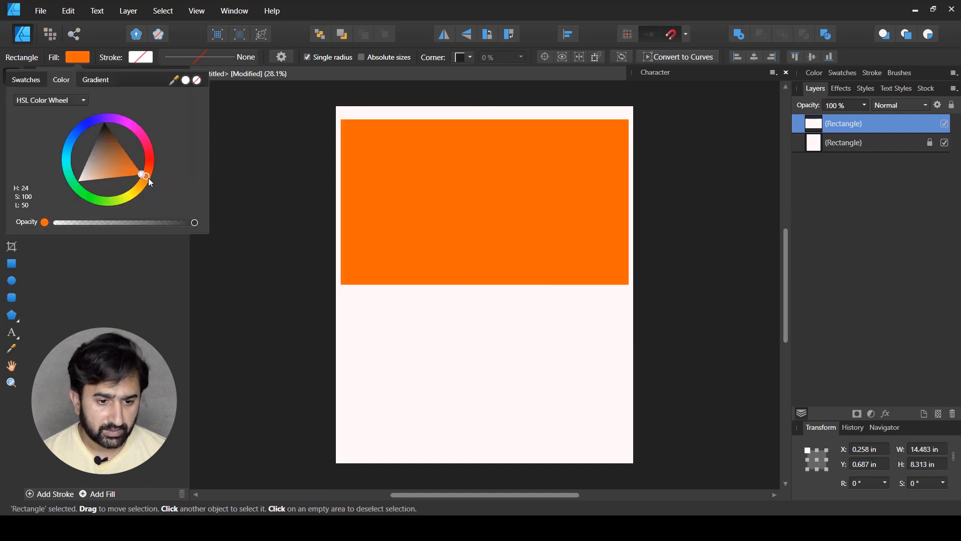
left_click(138, 172)
mouse_move(147, 189)
left_mouse_down()
mouse_move(130, 167)
mouse_move(149, 179)
left_mouse_up()
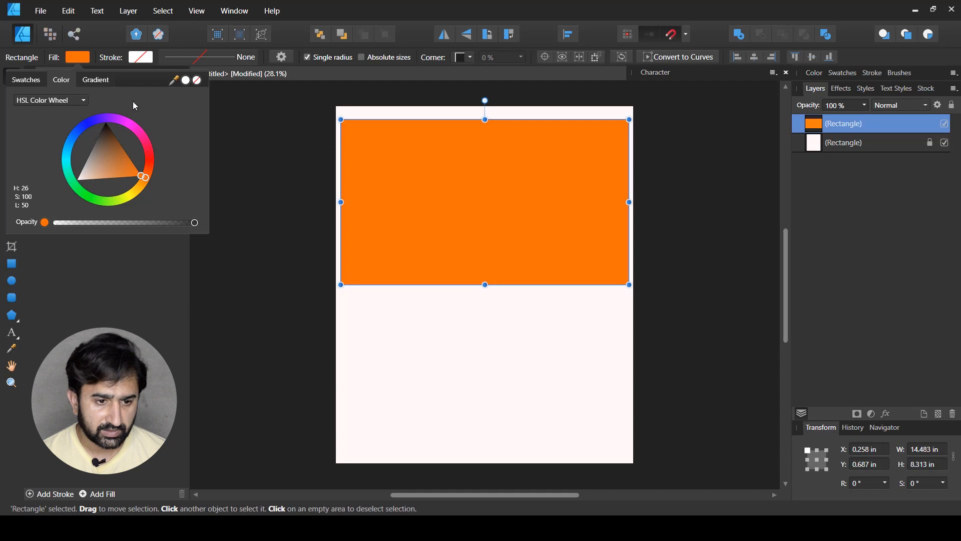
Step: Give the upper rectangle a two-stop linear gradient fill with an amber start stop (H 42, S 100, L 50)
left_click(96, 80)
left_click(144, 108)
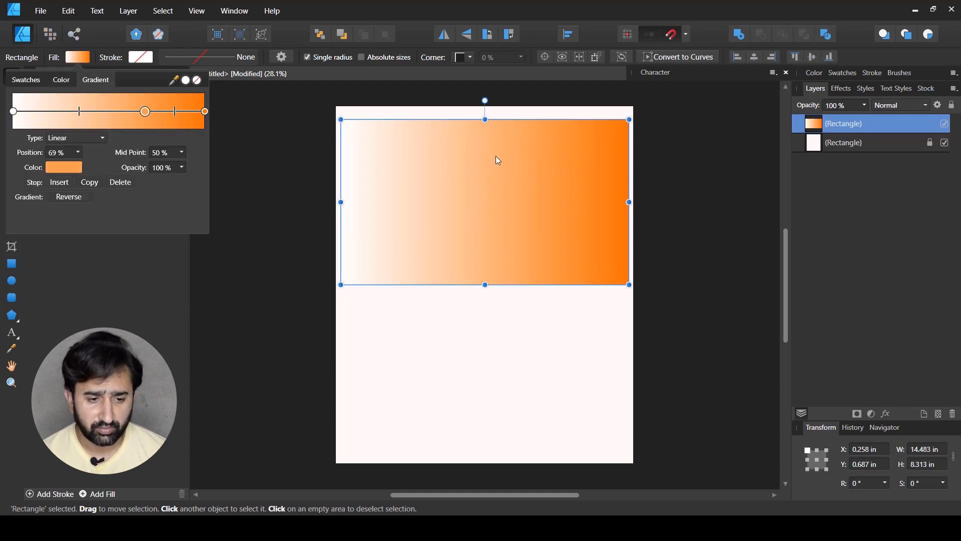
left_click_drag(145, 111, 146, 173)
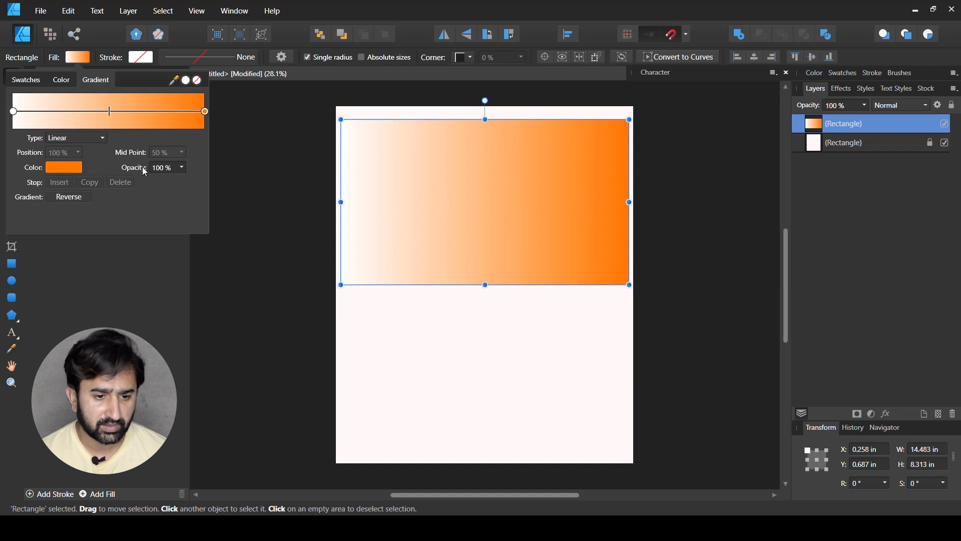
left_click(15, 112)
left_click(63, 168)
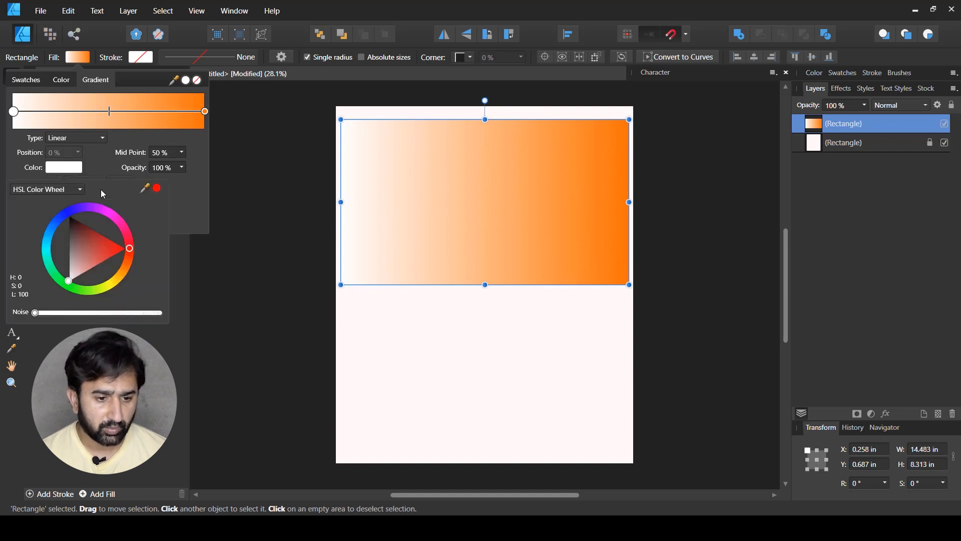
left_click_drag(126, 275, 118, 278)
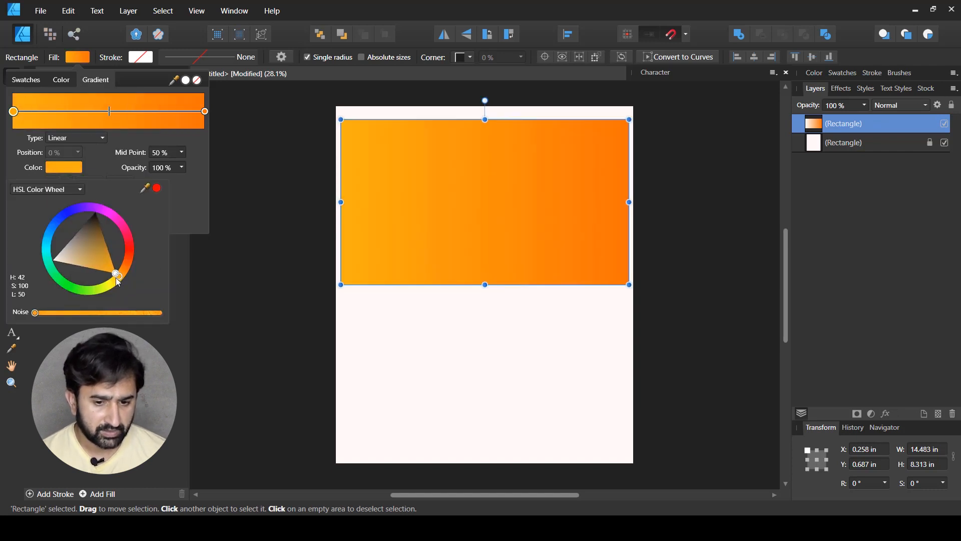
Step: Set the gradient's end stop to orange (H 25, S 100, L 50)
left_click(205, 112)
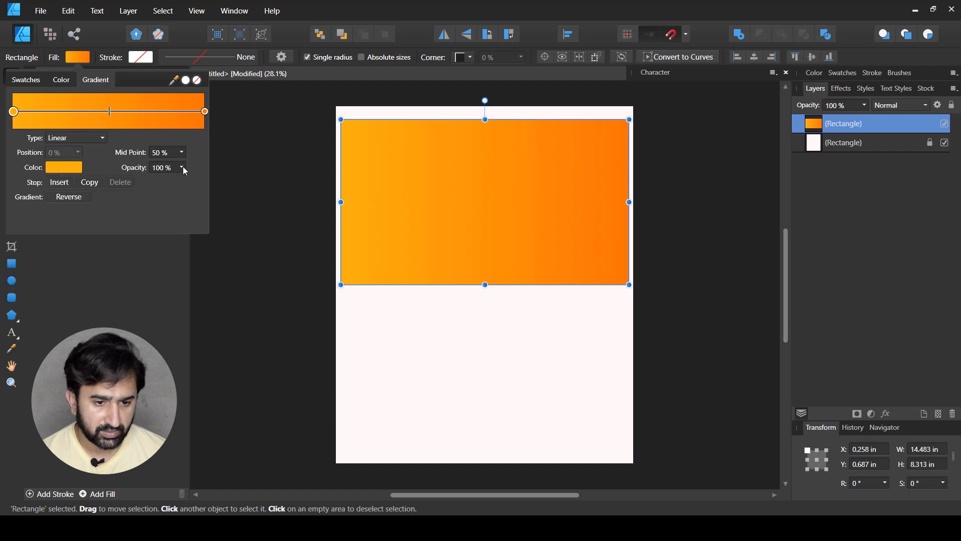
left_click(205, 112)
left_click(63, 167)
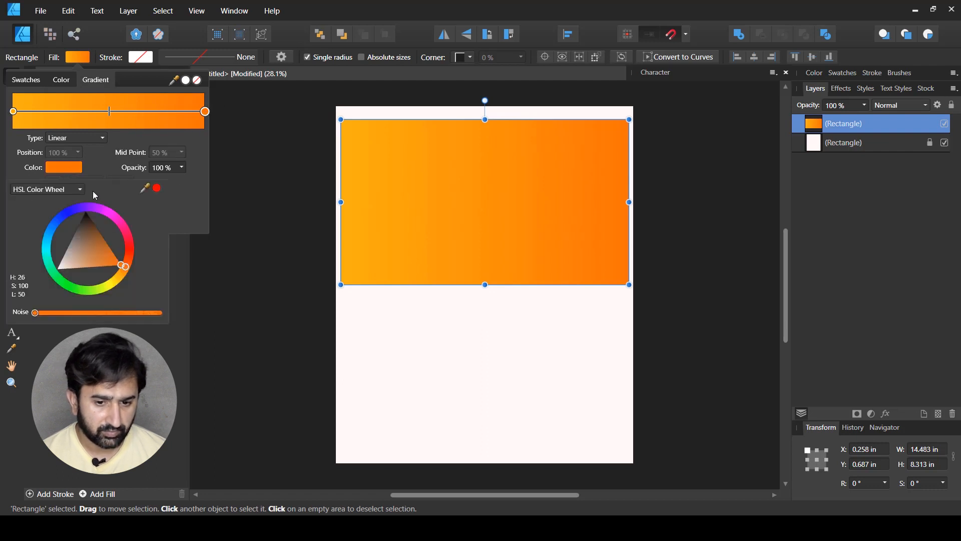
mouse_move(128, 268)
left_mouse_down()
mouse_move(133, 275)
mouse_move(112, 261)
left_mouse_up()
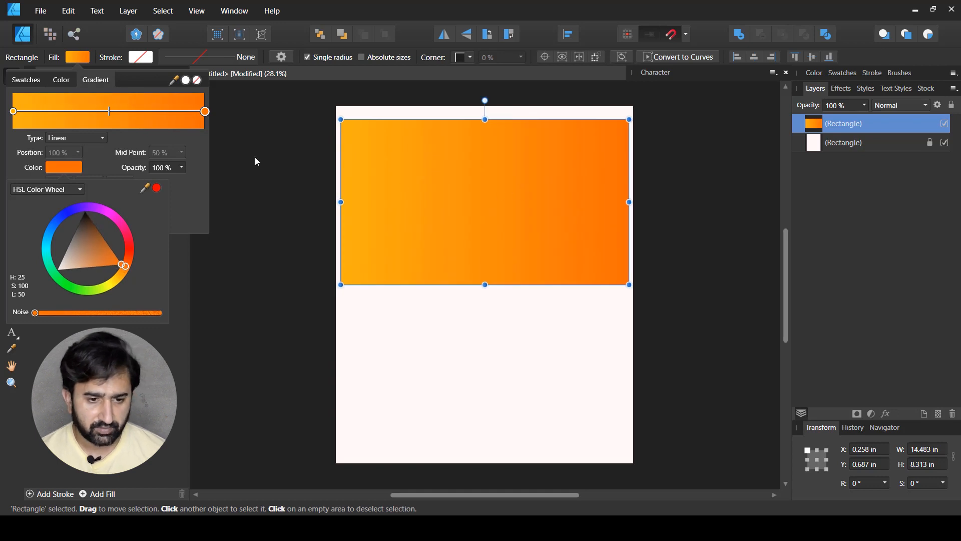
left_click(182, 219)
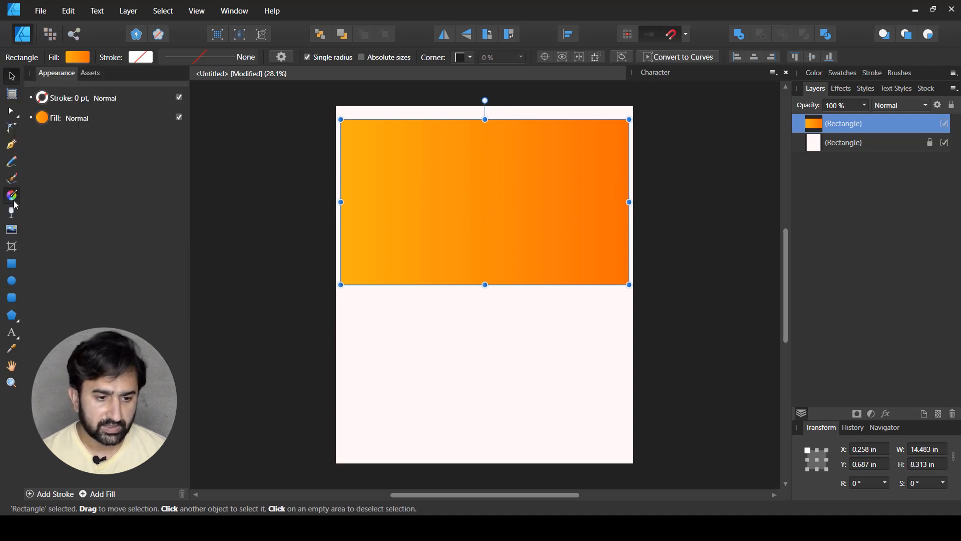
Step: Redirect the gradient vertically with the Fill tool, from the midpoint of the rectangle's top edge to its bottom edge
left_click(16, 202)
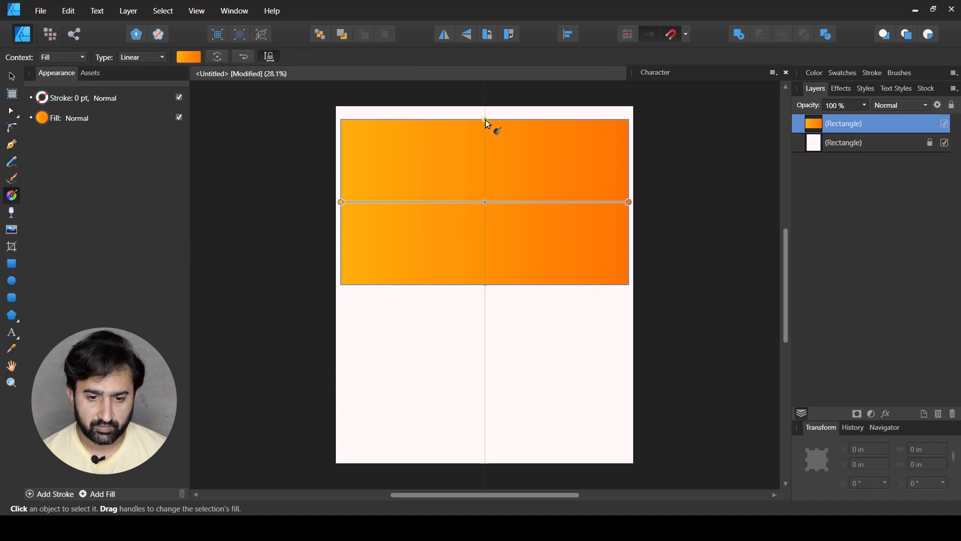
left_click_drag(485, 119, 486, 285)
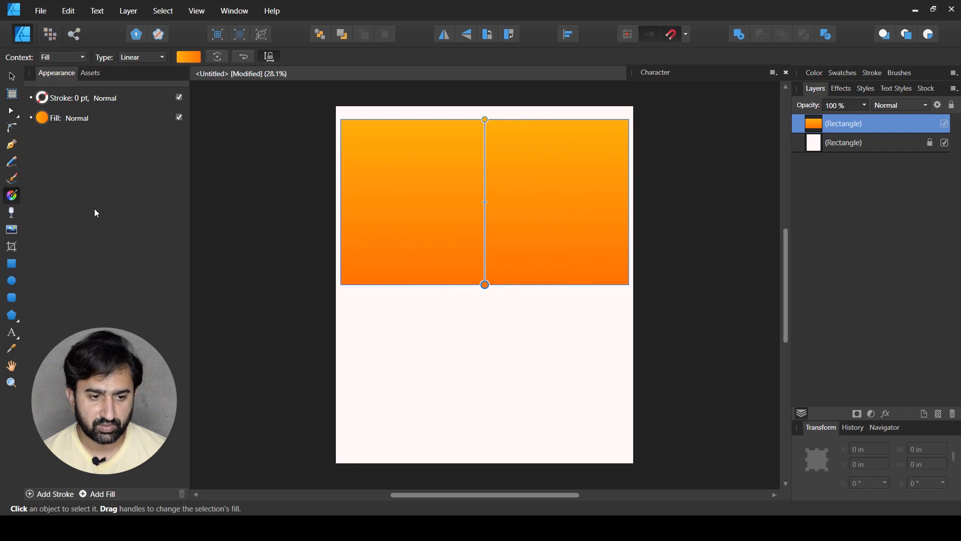
left_click(12, 79)
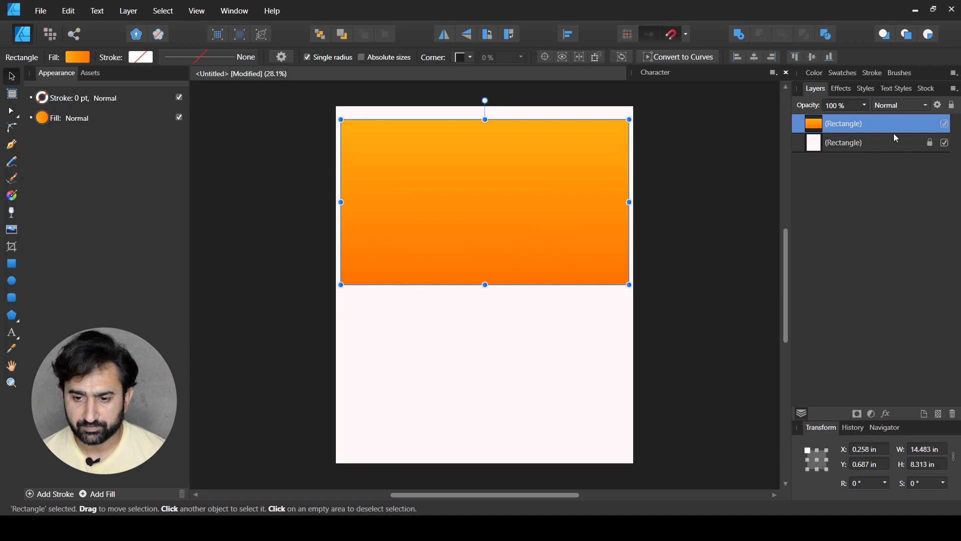
Step: Lock the gradient rectangle's layer and deselect it
double_click(906, 124)
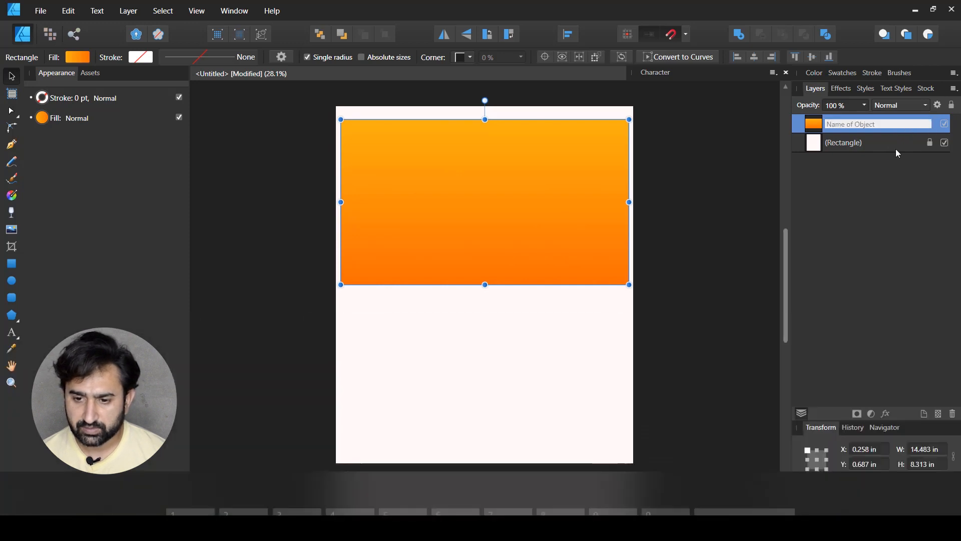
left_click(888, 160)
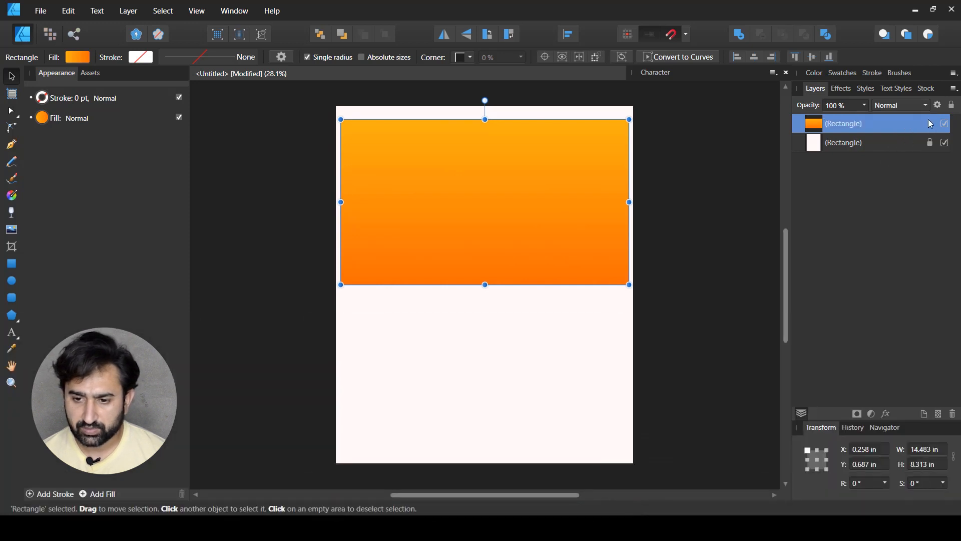
left_click(952, 105)
left_click(223, 291)
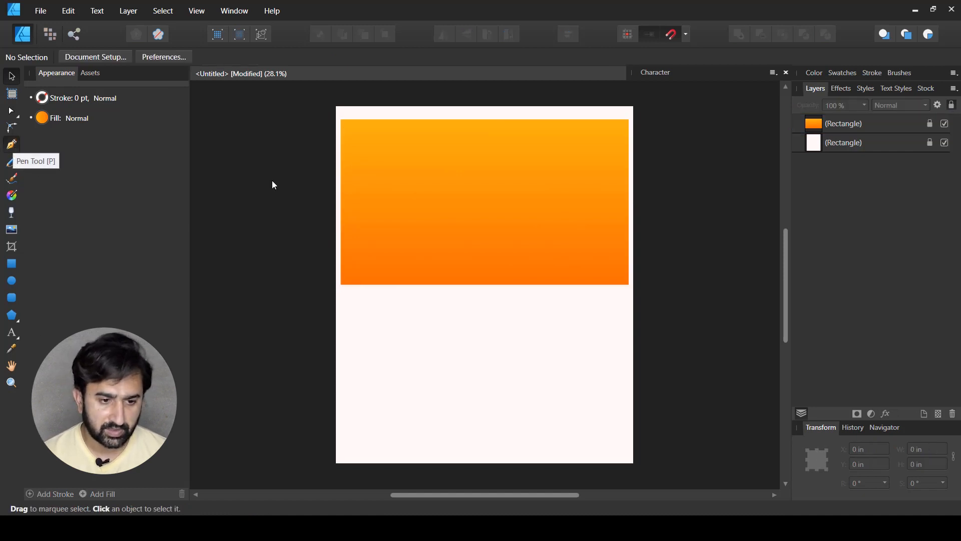
Step: Set up the Pen tool with a solid black fill
left_click(14, 144)
left_click(60, 59)
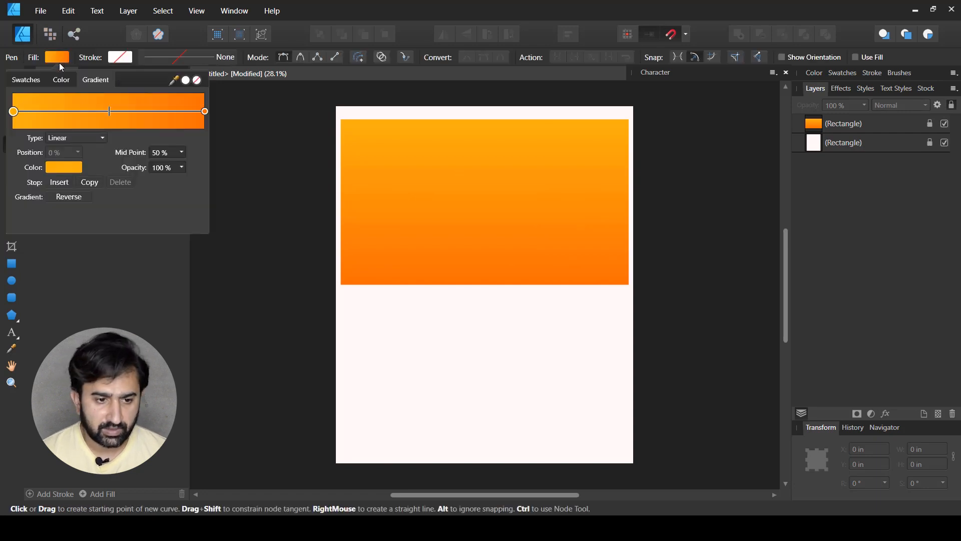
left_click(62, 81)
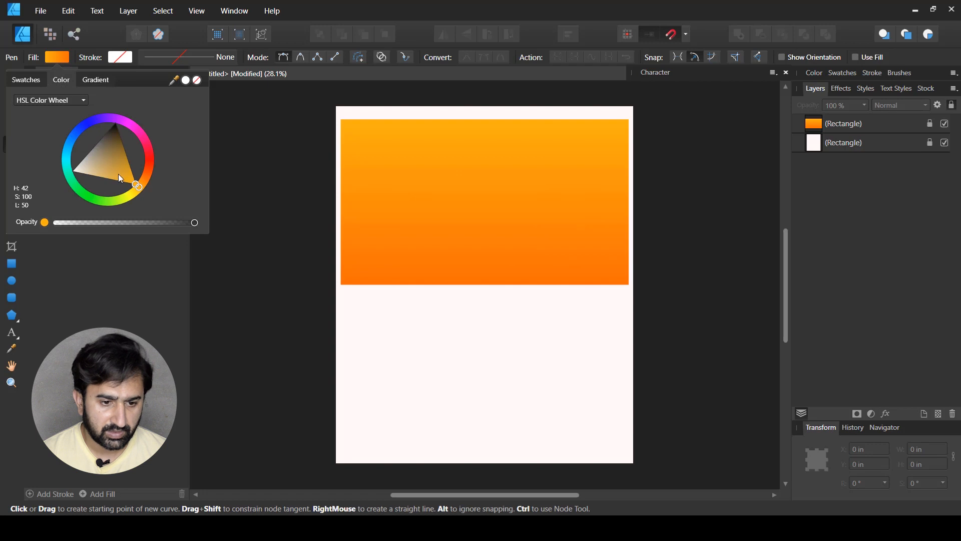
left_click(121, 128)
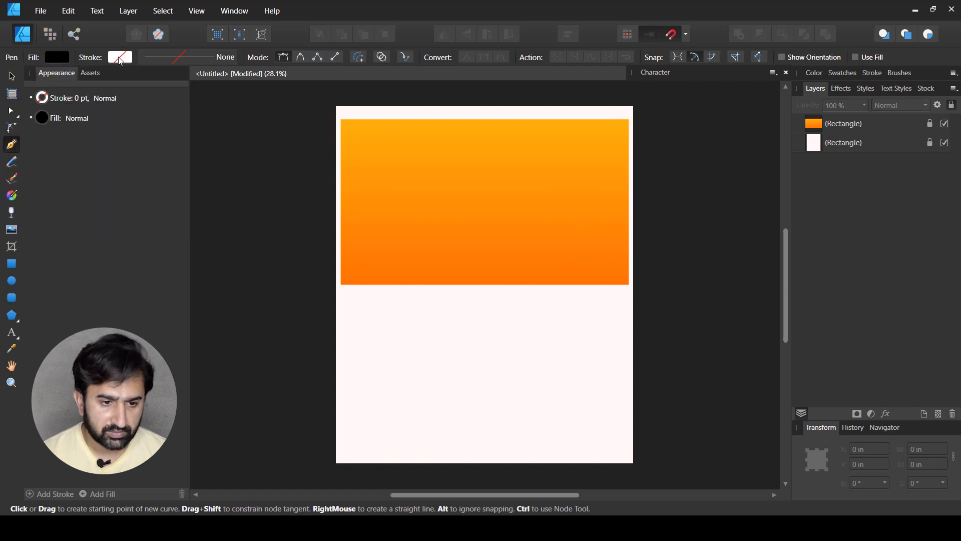
left_click(58, 56)
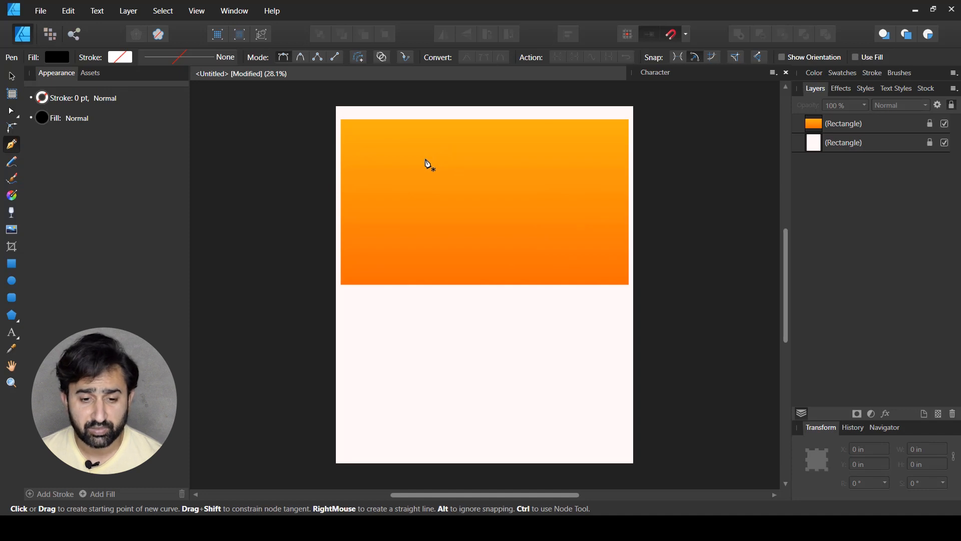
Step: Draw a wavy diagonal Pen curve from above the gradient rectangle's top edge down toward its left edge
scroll(428, 164, "up", 1)
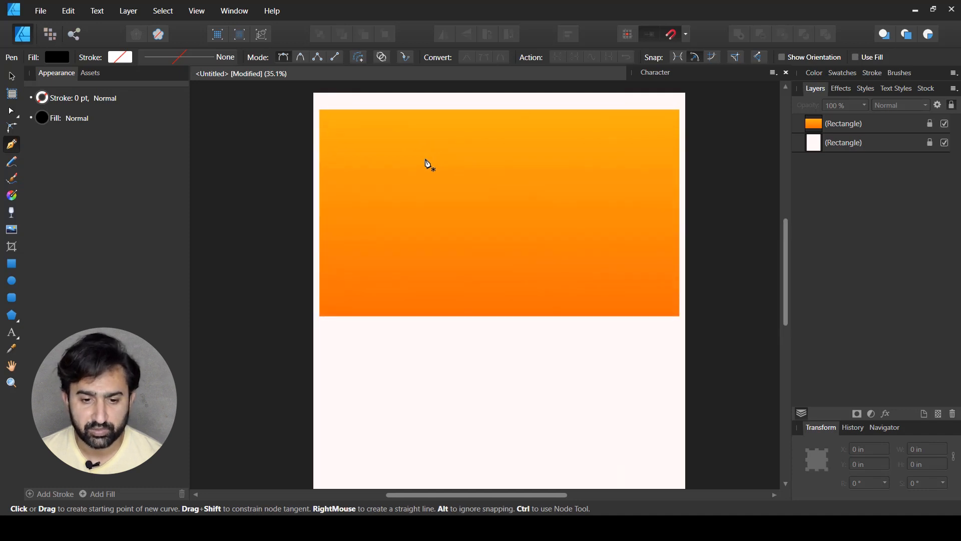
scroll(428, 163, "up", 1)
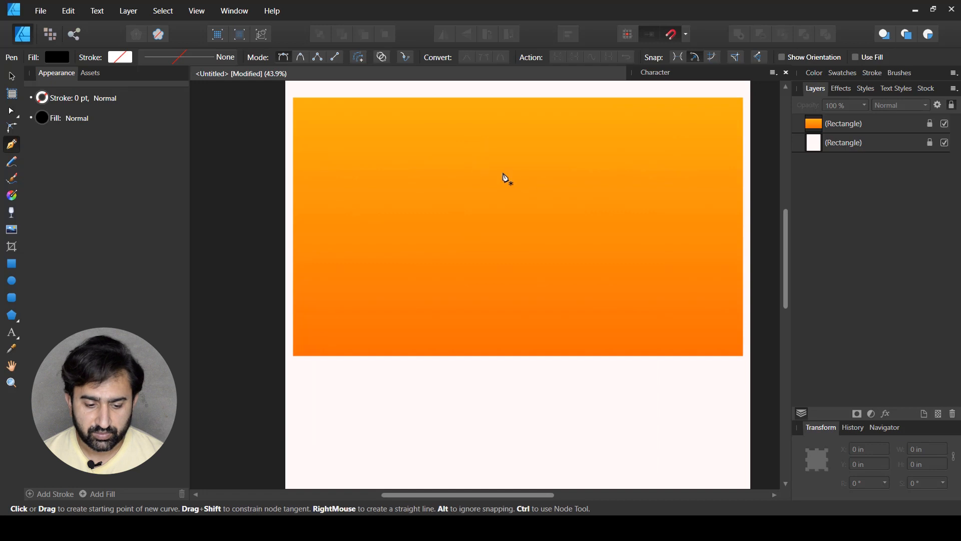
left_click(407, 87)
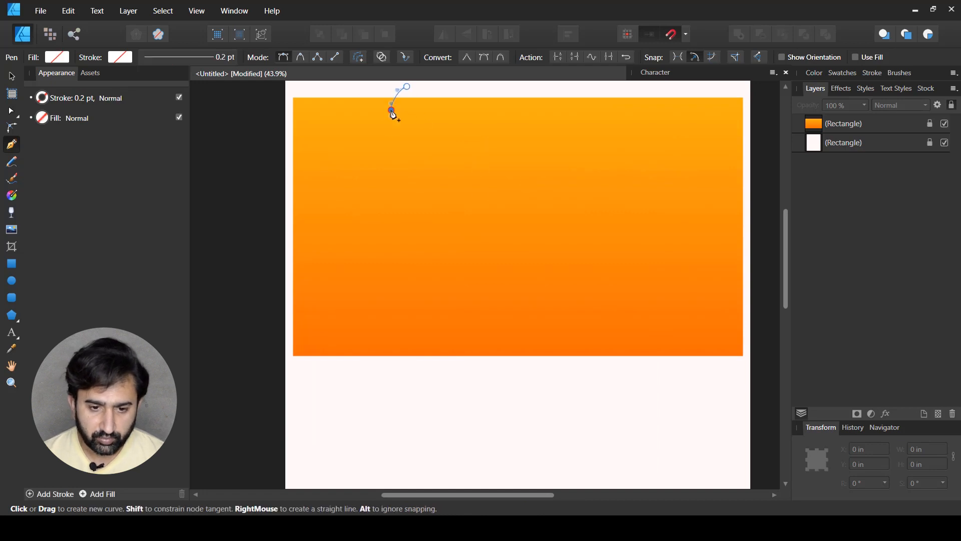
left_click(392, 110)
left_click(379, 120)
left_click(364, 139)
left_click(354, 156)
left_click(337, 176)
left_click(319, 202)
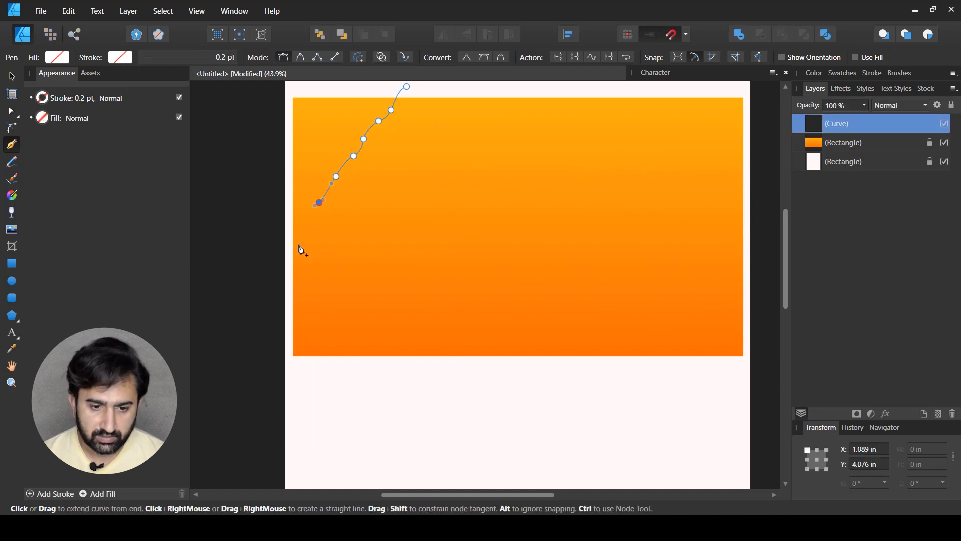
Step: Extend the curve to a tip near the rectangle's left edge, run a parallel wavy edge back up and close the shape
left_click(299, 244)
left_click(323, 226)
left_click(344, 202)
left_click(355, 178)
left_click(375, 168)
left_click(386, 146)
left_click(399, 130)
left_click(414, 108)
left_click_drag(435, 92, 407, 87)
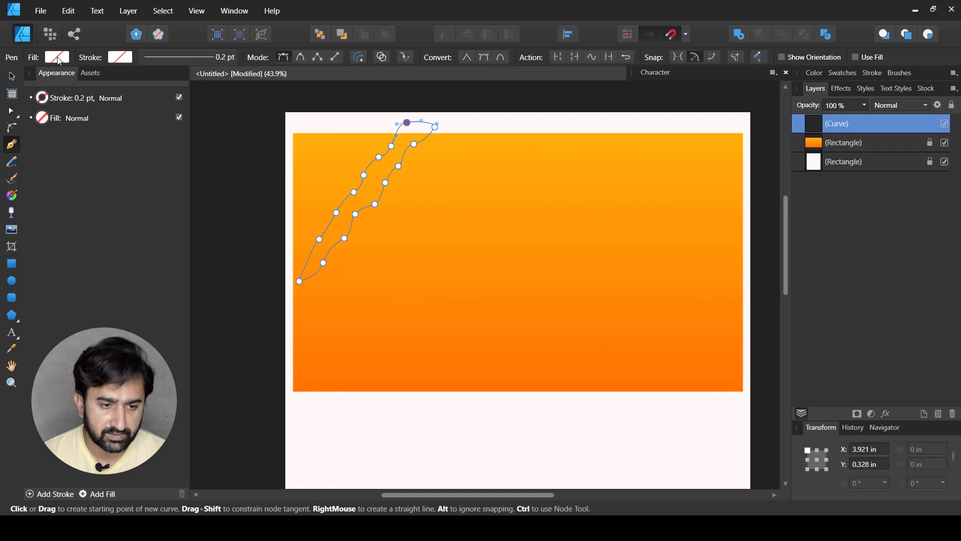
Step: Fill the closed diagonal stripe with solid black
left_click(57, 59)
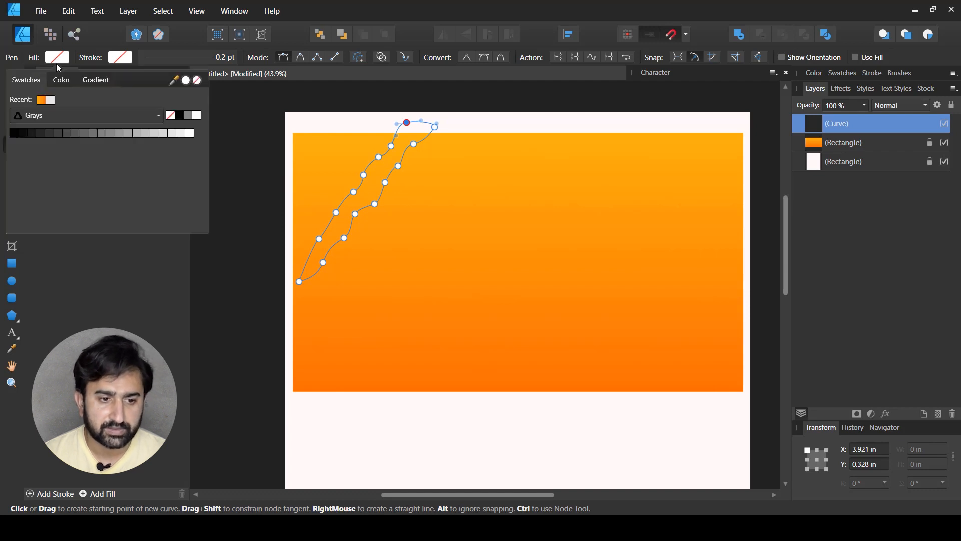
left_click(178, 116)
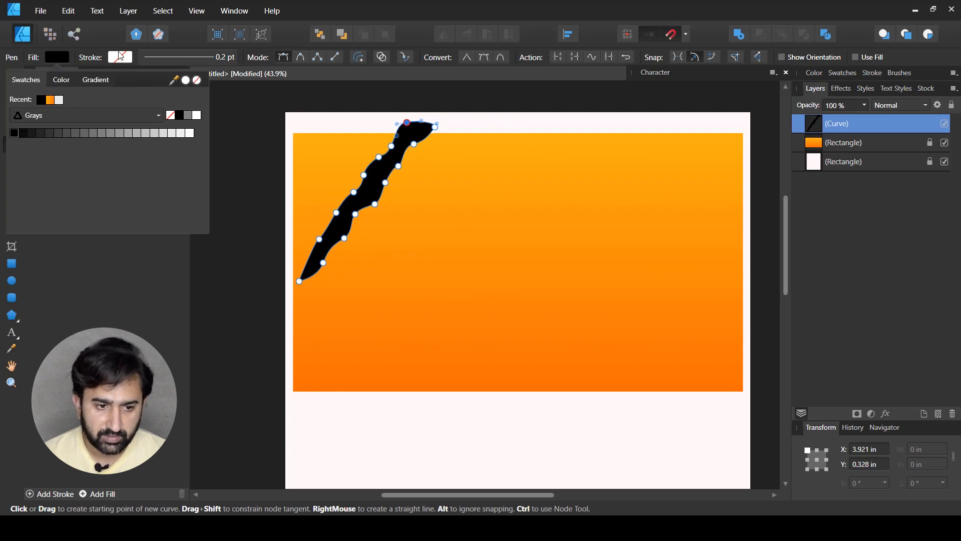
left_click(97, 54)
Step: Start a forked stripe above the gradient rectangle, drawing its wavy left edge down to a first tip near the first stripe's lower end
left_click_drag(506, 121, 500, 129)
left_click_drag(495, 144, 486, 144)
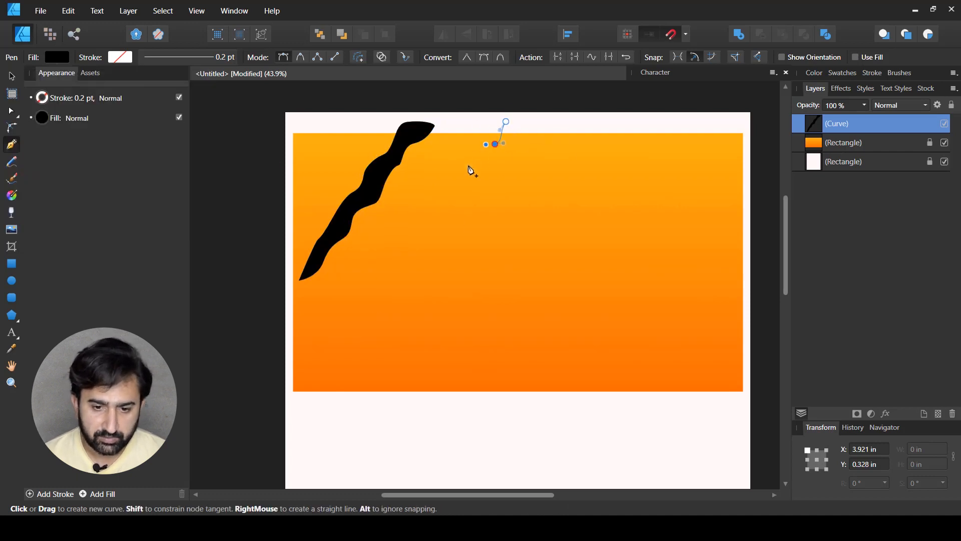
left_click(478, 155)
left_click(462, 177)
left_click(448, 181)
left_click(426, 205)
left_click(395, 244)
left_click(383, 275)
Step: Run the outline back up to form the fork's notch and down to a second tip near the gradient rectangle's lower edge
left_click(403, 247)
left_click(423, 229)
left_click(449, 207)
left_click(462, 207)
left_click(449, 226)
left_click(437, 249)
left_click(422, 271)
left_click_drag(422, 285, 420, 297)
left_click(417, 328)
left_click(408, 354)
left_click(417, 372)
Step: Draw the forked stripe's right edge up beyond the page's top edge, close the shape and fill it with solid black
left_click(430, 326)
left_click(440, 291)
left_click(454, 262)
left_click(470, 237)
left_click(481, 215)
left_click(492, 181)
left_click(509, 156)
left_click(528, 126)
left_click(540, 96)
left_click(506, 122)
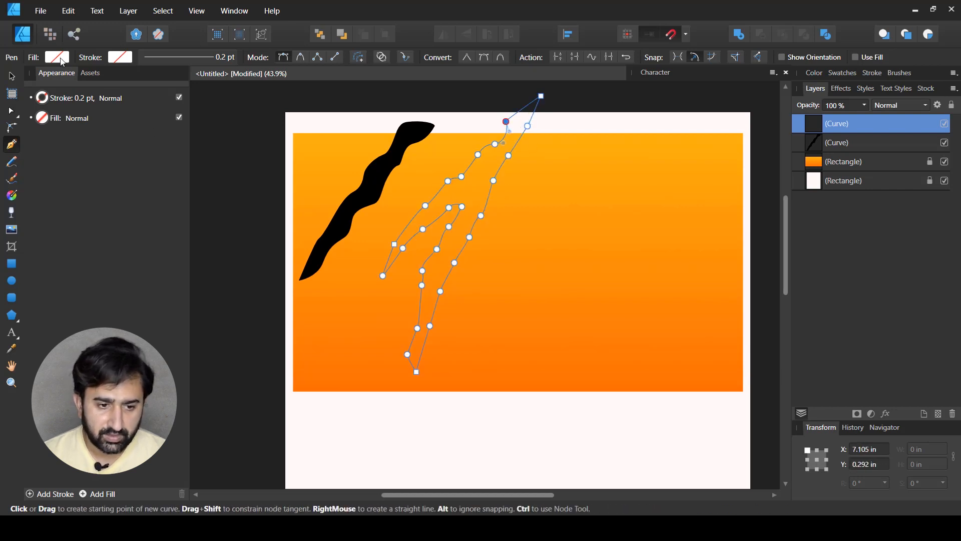
left_click(60, 58)
left_click(179, 115)
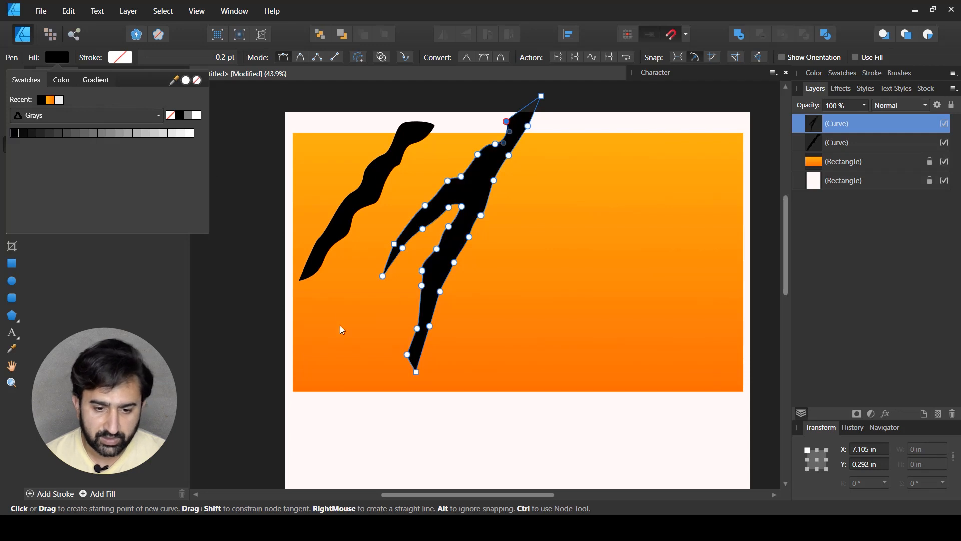
Step: Start a narrow stripe with the Pen tool in the gradient rectangle's lower-left area, drawing its left edge up to a pointed tip
left_click_drag(323, 367, 327, 335)
left_click_drag(340, 323, 344, 319)
left_click_drag(349, 295, 360, 304)
left_click(367, 263)
Step: Run the narrow stripe's right edge down to a tip below the gradient rectangle, close the outline and fill it with solid black
left_click_drag(356, 324, 349, 333)
left_click(343, 353)
left_click(335, 373)
left_click(328, 392)
left_click(306, 420)
left_click(293, 444)
left_click(299, 410)
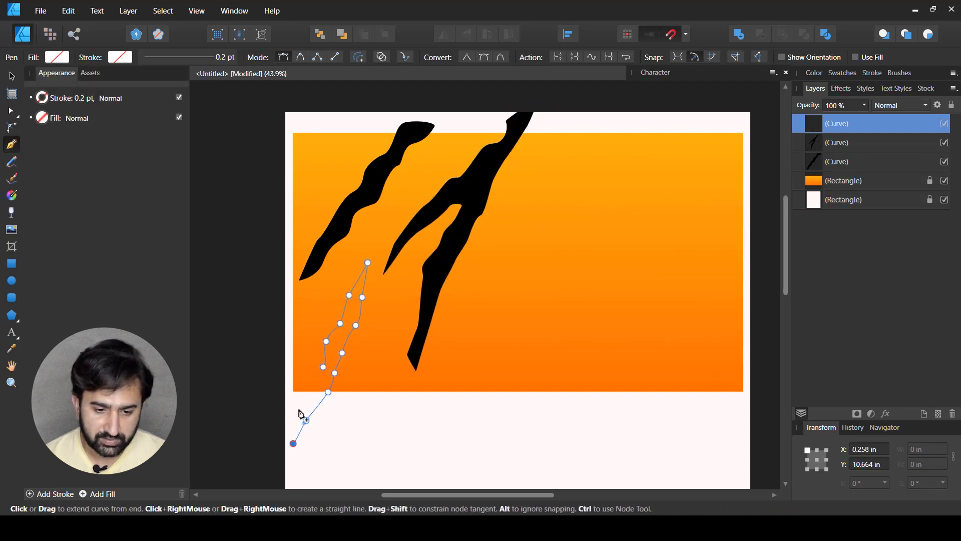
left_click(325, 368)
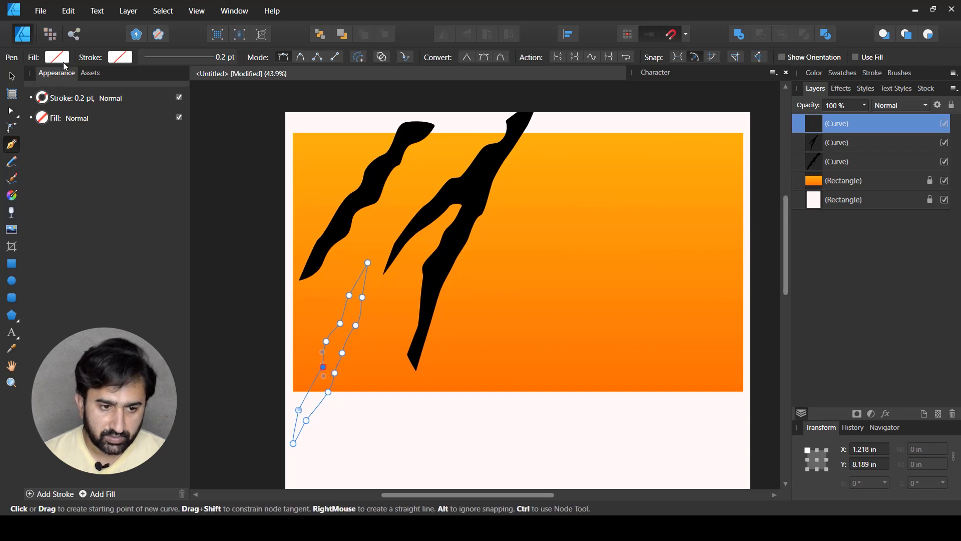
left_click(59, 57)
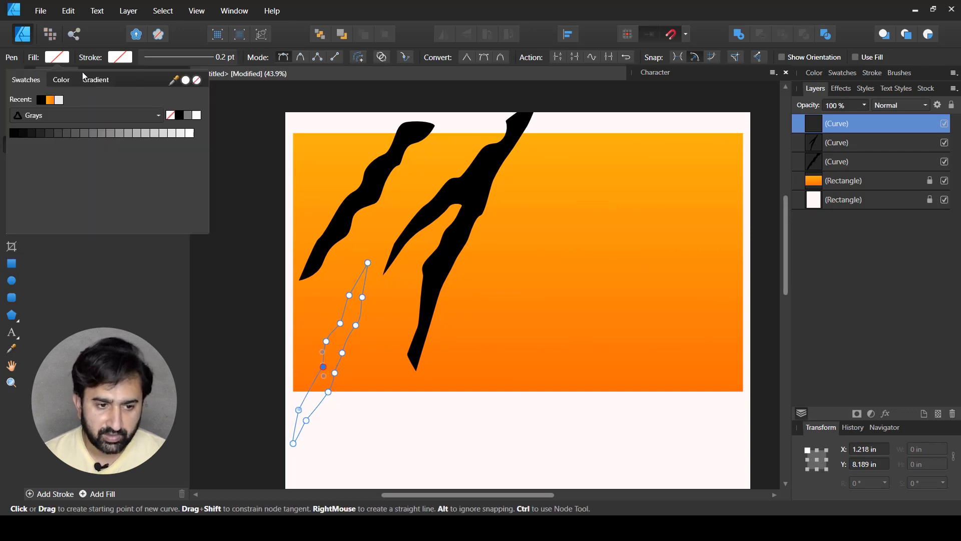
left_click(181, 115)
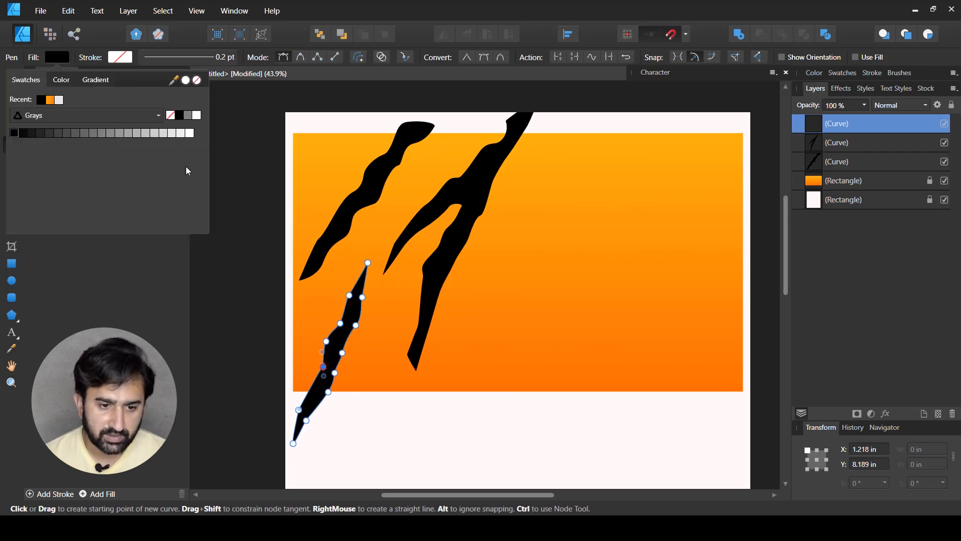
Step: Draw the wavy upper edge of another Pen stripe from the gradient rectangle's upper-right area diagonally down to a tip near its centre
left_click(627, 142)
left_click_drag(621, 143, 616, 146)
left_click_drag(602, 161, 582, 187)
left_click_drag(571, 192, 547, 210)
left_click_drag(531, 223, 527, 226)
left_click(518, 246)
Step: Run the stripe's lower edge back up to a tip above the gradient rectangle, close the outline and fill it with solid black
left_click(533, 235)
left_click(551, 221)
left_click(564, 215)
left_click(582, 200)
left_click(614, 181)
left_click(633, 149)
left_click(652, 123)
left_click(625, 146)
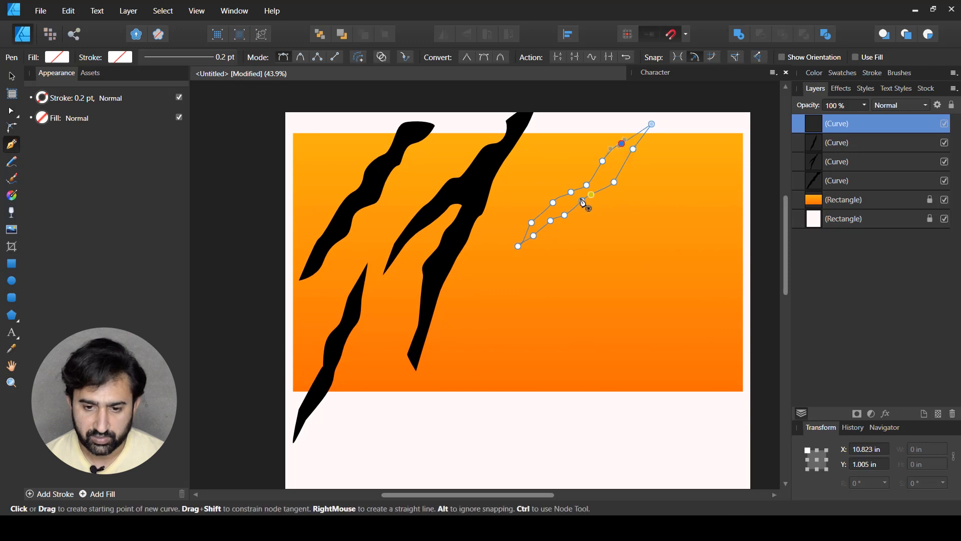
left_click(57, 57)
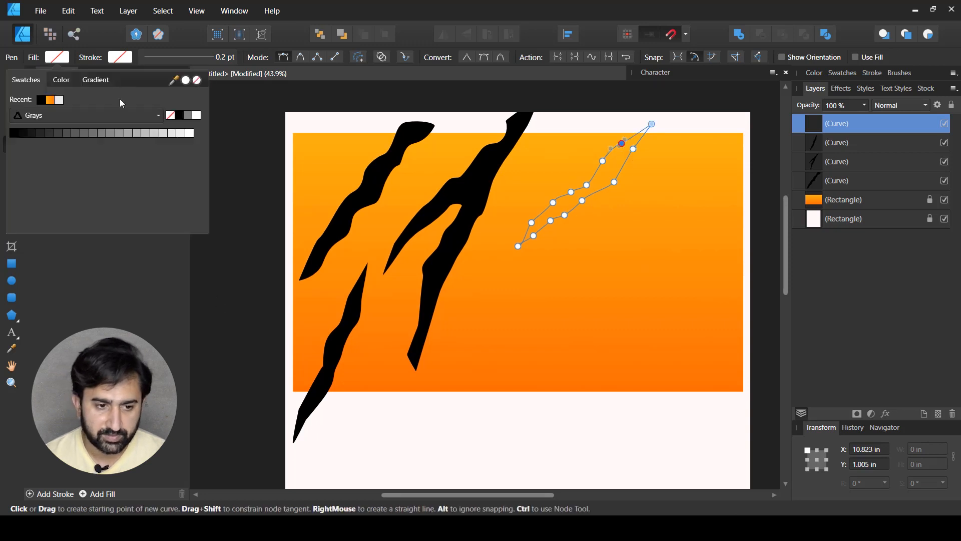
left_click(180, 116)
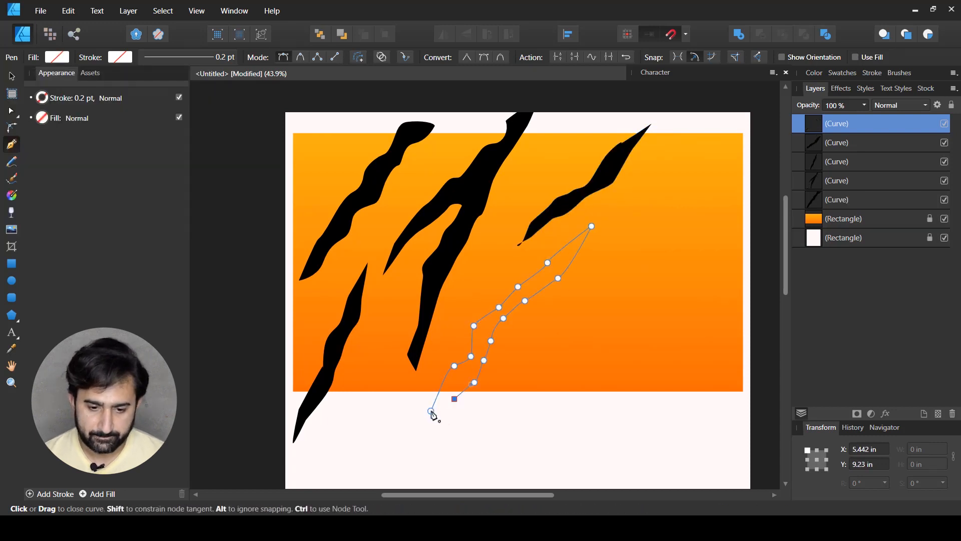
Step: Close the stripe outline in the gradient rectangle's lower middle and complete the remaining diagonal stripes with a solid black fill
left_click(431, 411)
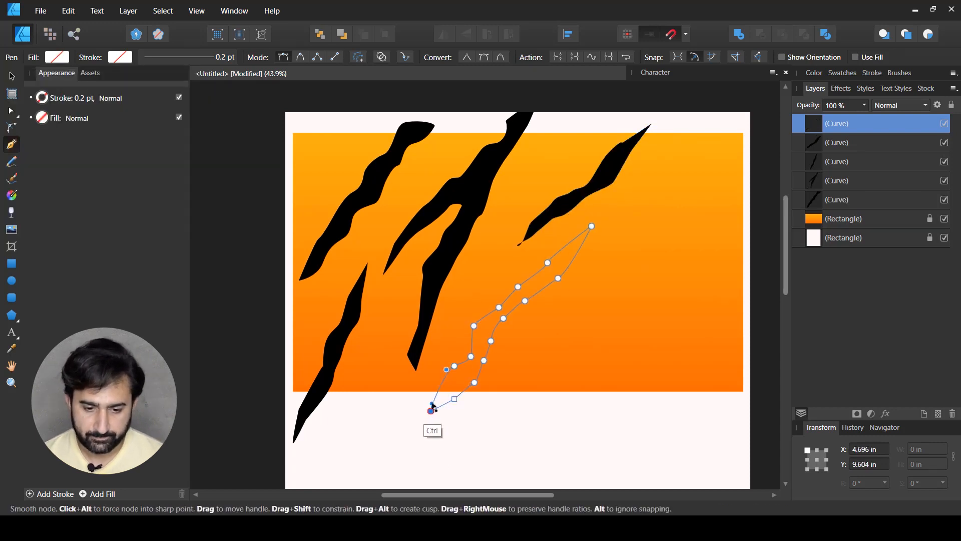
left_click(120, 57)
left_click(191, 115)
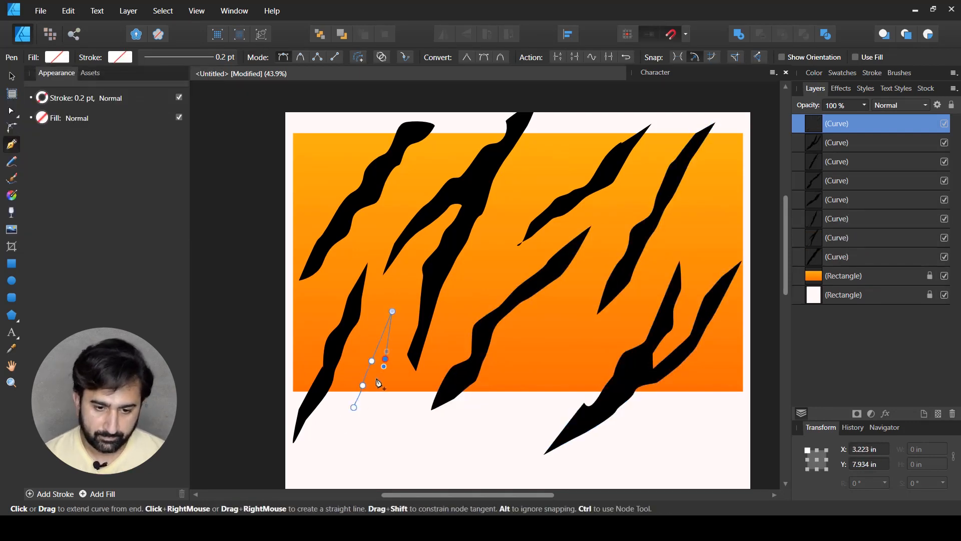
left_click(57, 57)
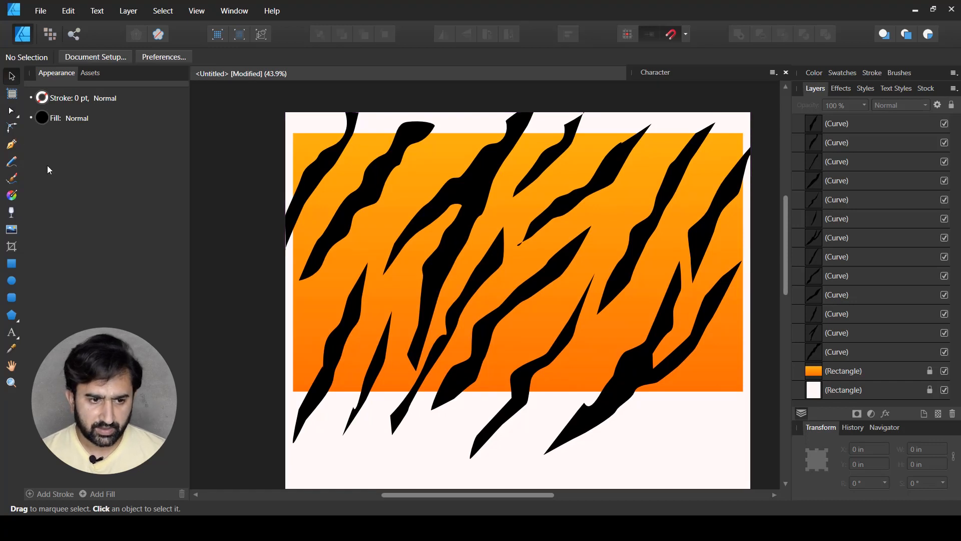
Step: Rotate the large forked stripe to -4° and shift it slightly so it sits at about X 3.433 in, Y -0.892 in
left_click(442, 274)
left_click_drag(441, 275, 435, 270)
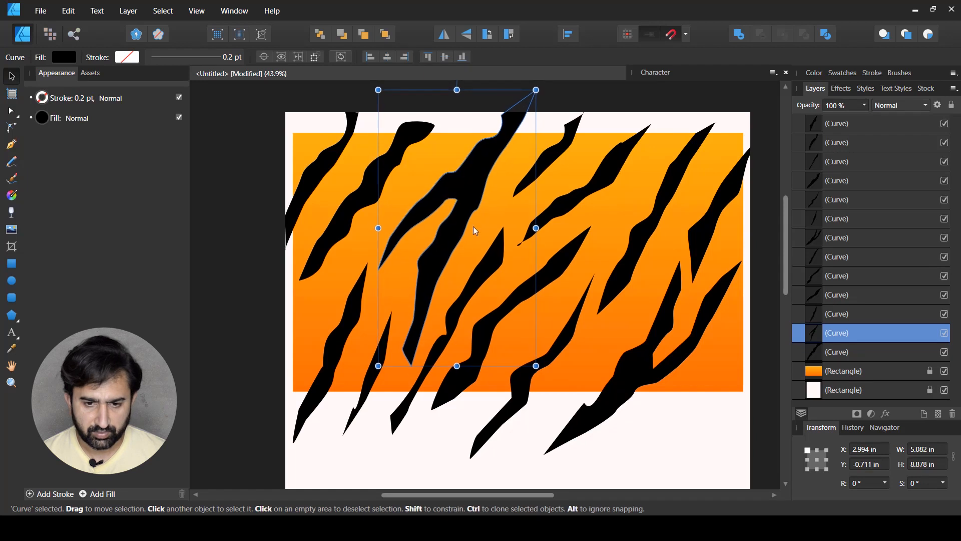
left_click_drag(546, 87, 557, 94)
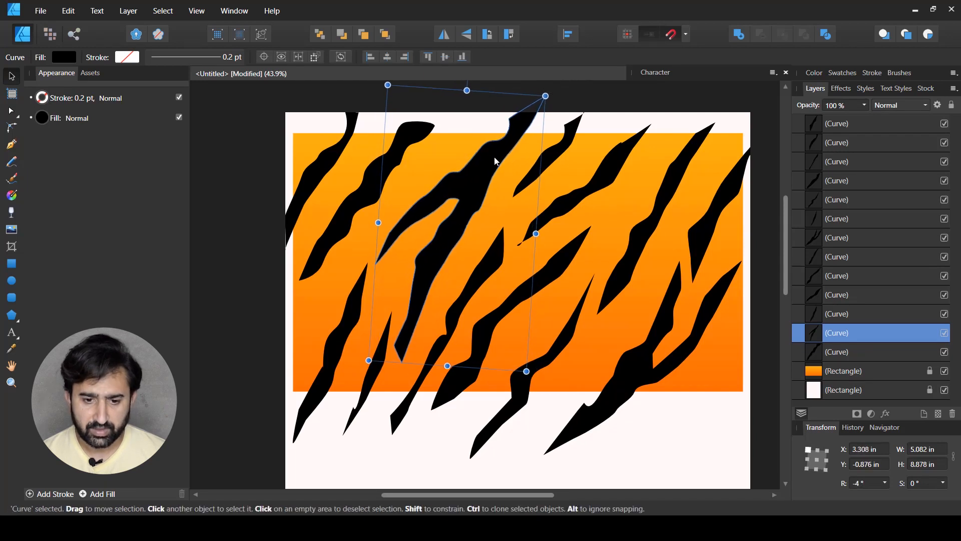
left_click_drag(494, 161, 498, 161)
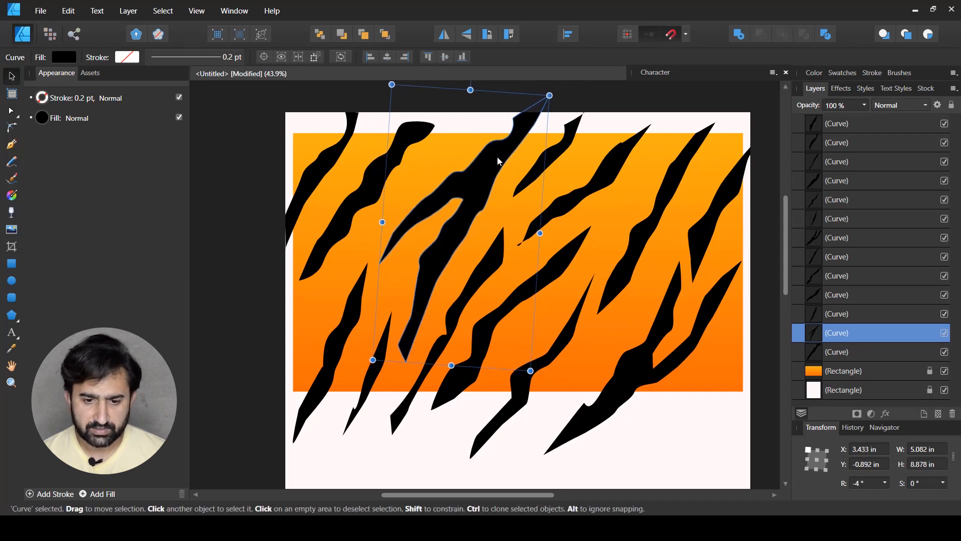
Step: Tilt the lower-left narrow stripe clockwise and move it slightly down so its lower tip extends past the page's left edge
left_click(325, 380)
left_click_drag(287, 442, 277, 435)
left_click_drag(313, 379, 315, 387)
Step: Enlarge the first upper-left stripe to about 4.963 × 6.513 in and align its top with the page's upper edge
left_click(335, 224)
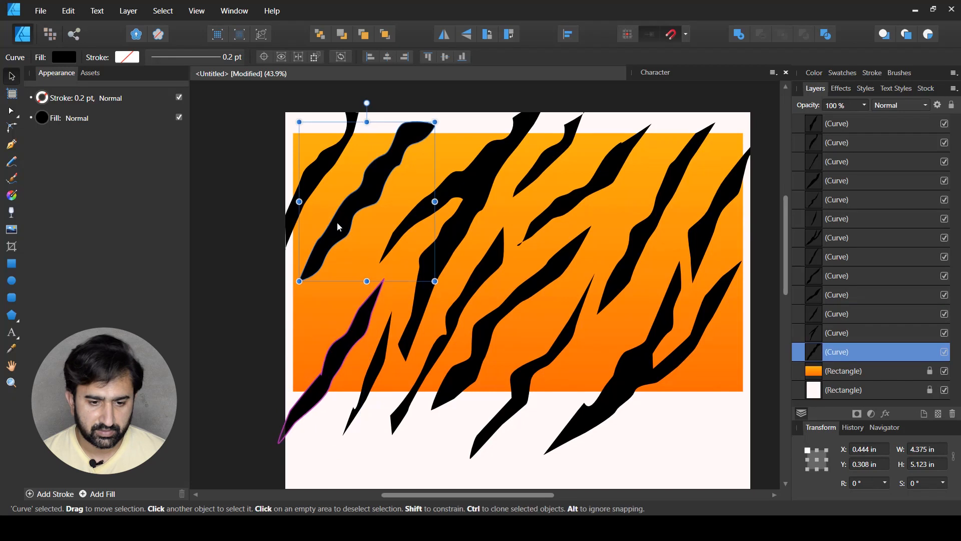
left_click_drag(296, 307, 289, 329)
left_click_drag(338, 266, 349, 244)
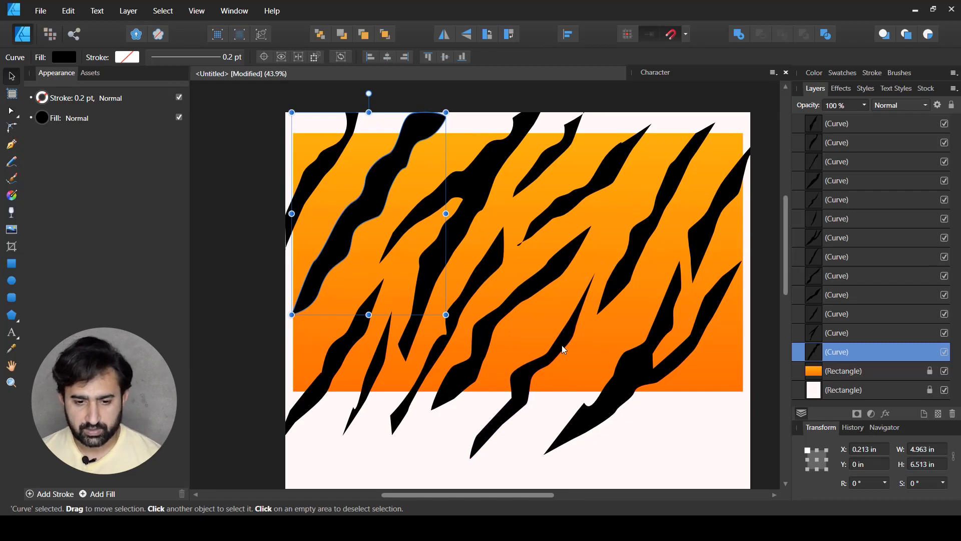
Step: Deselect the enlarged stripe and unlock the orange gradient rectangle's layer
scroll(561, 344, "down", 2)
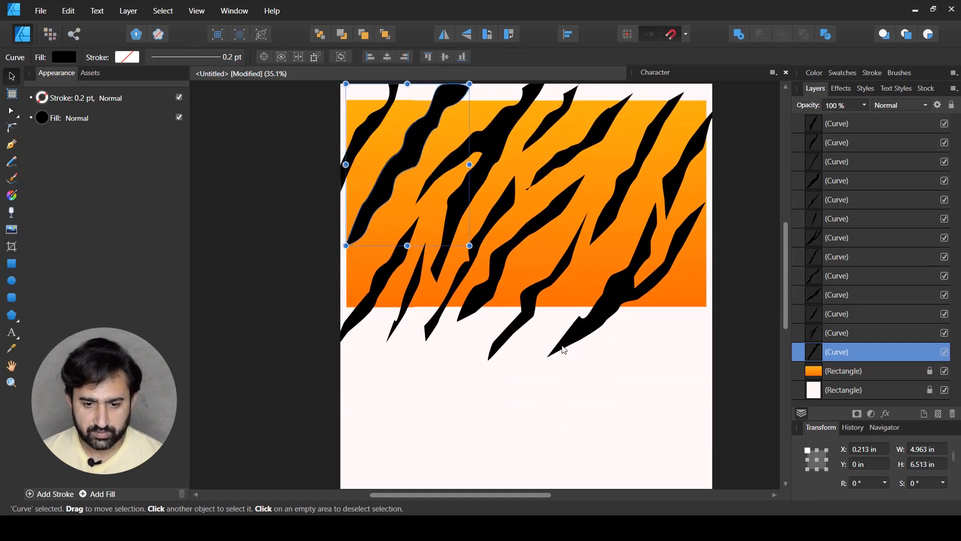
scroll(564, 349, "down", 1)
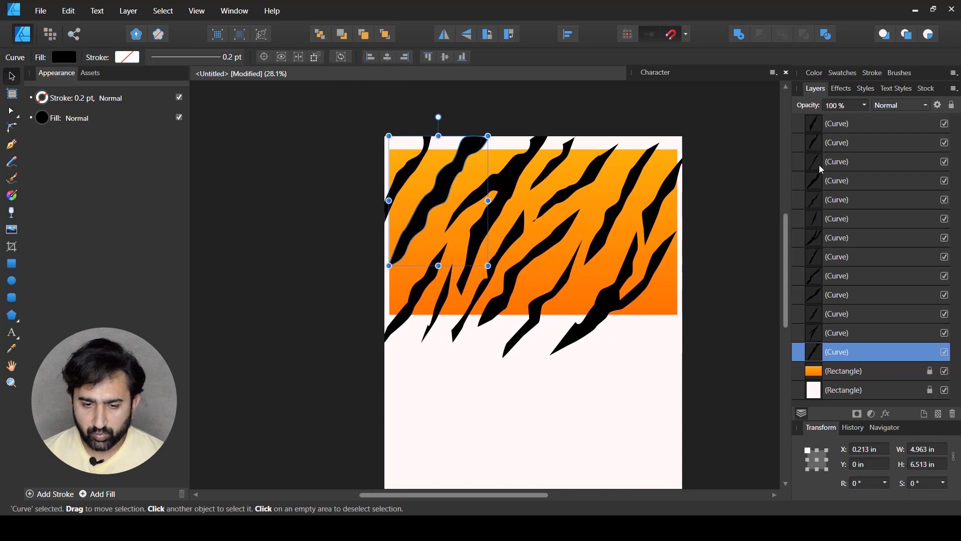
left_click(727, 196)
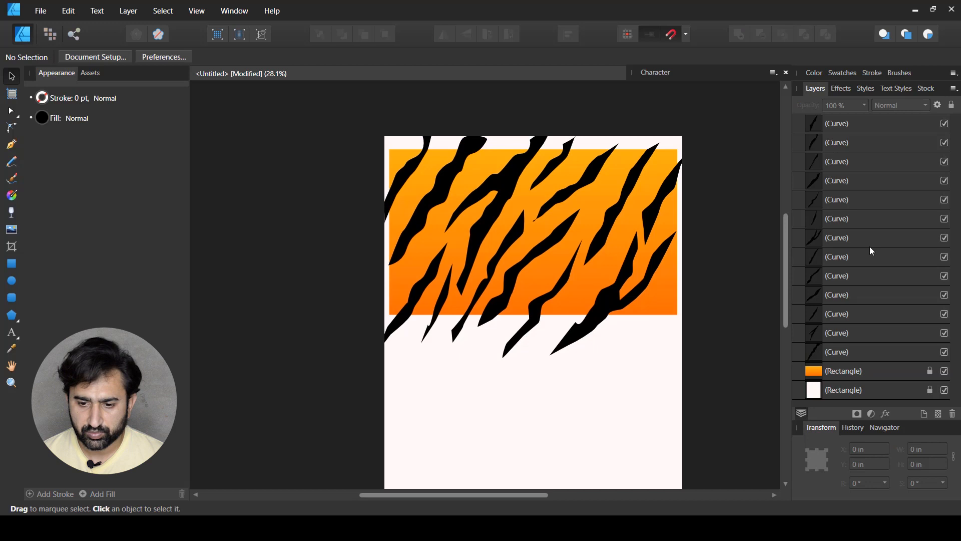
left_click(932, 371)
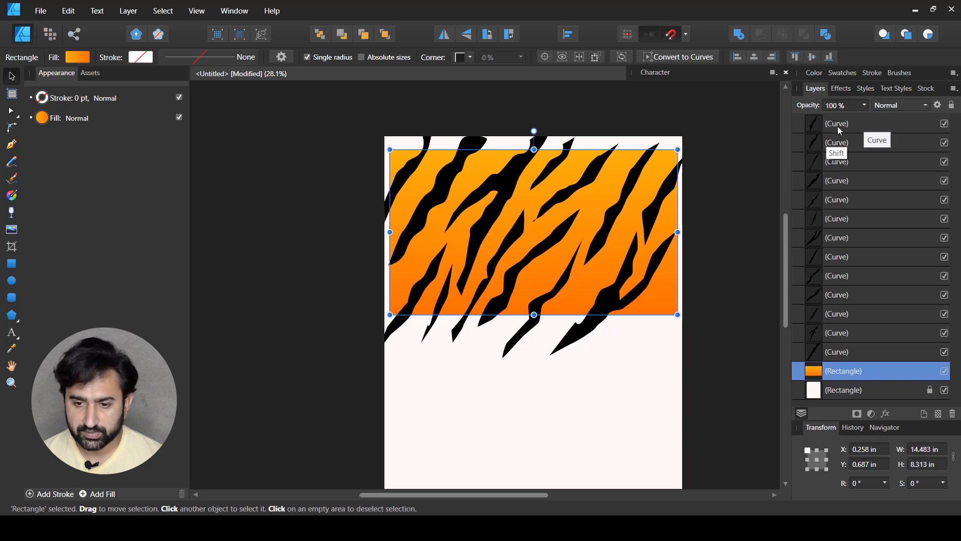
Step: Group the gradient rectangle with all the stripe curves, hide the group and deselect it
left_click(860, 130, "shift")
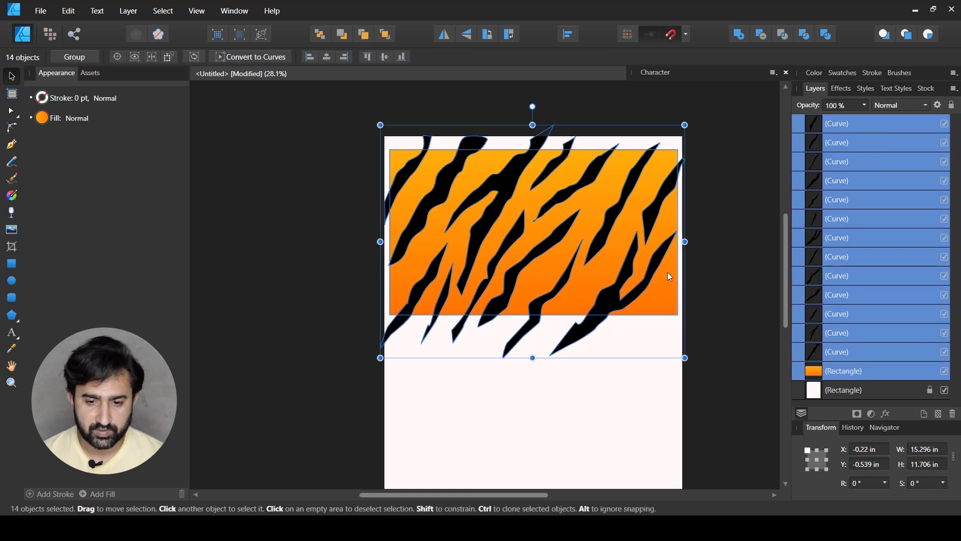
right_click(543, 274)
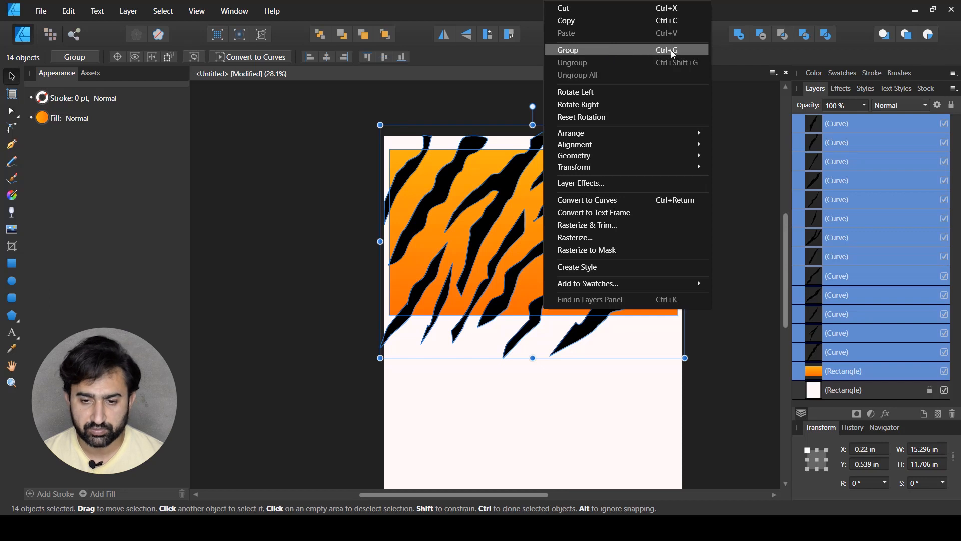
left_click(605, 50)
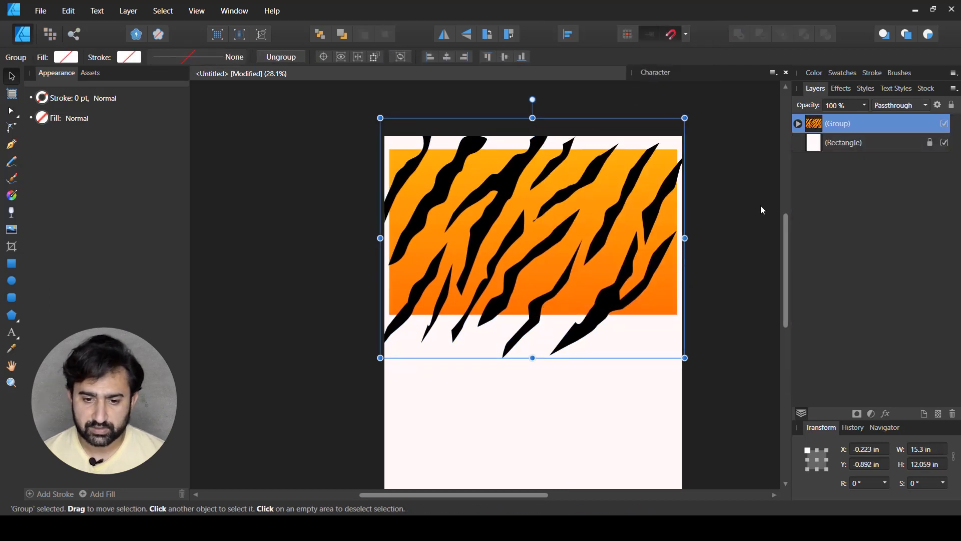
left_click(945, 123)
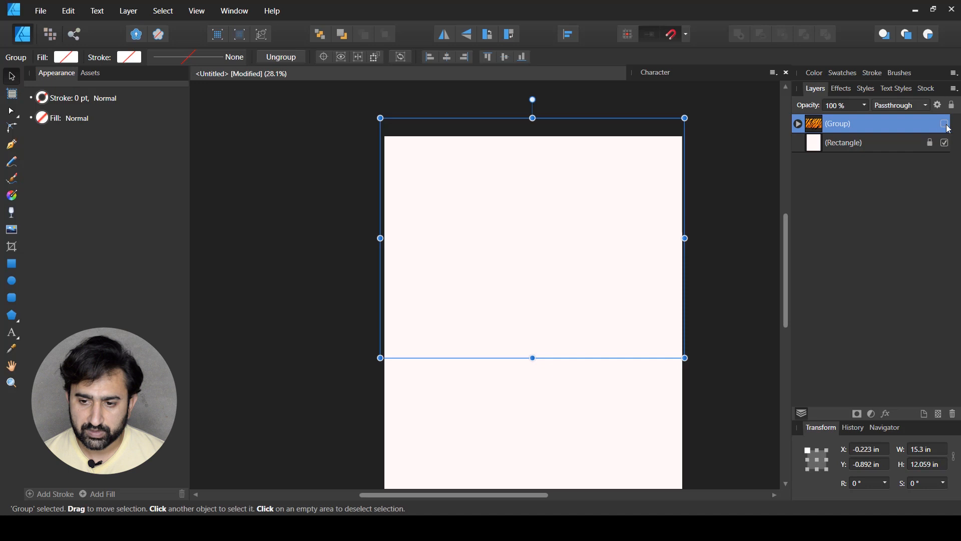
left_click(747, 204)
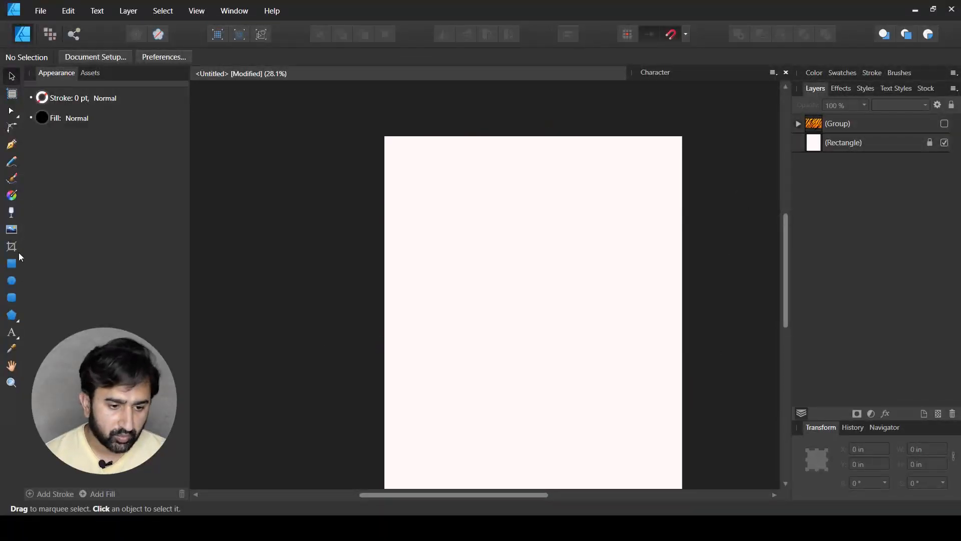
Step: Add the artistic text "wild" in the upper-left area of the page
left_click(11, 333)
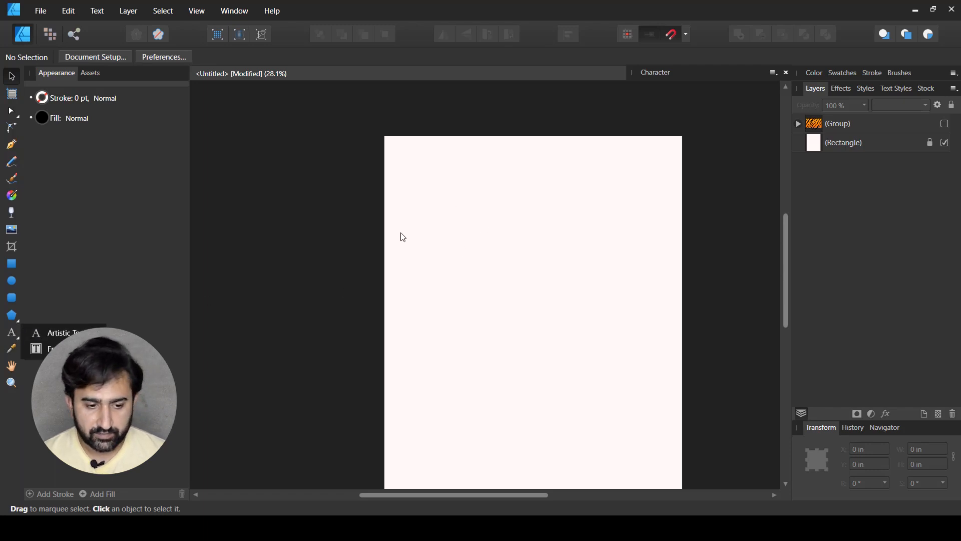
key("t")
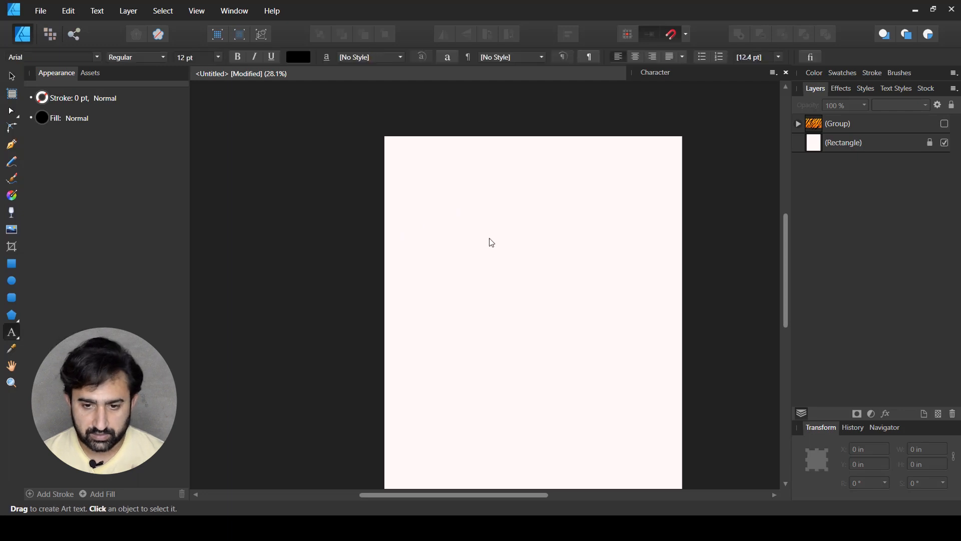
left_click(425, 241)
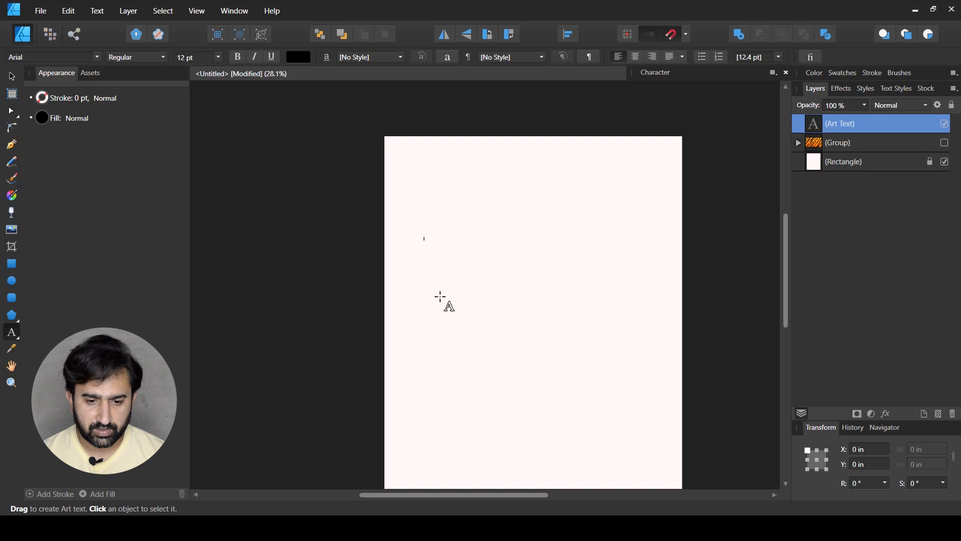
type("wild")
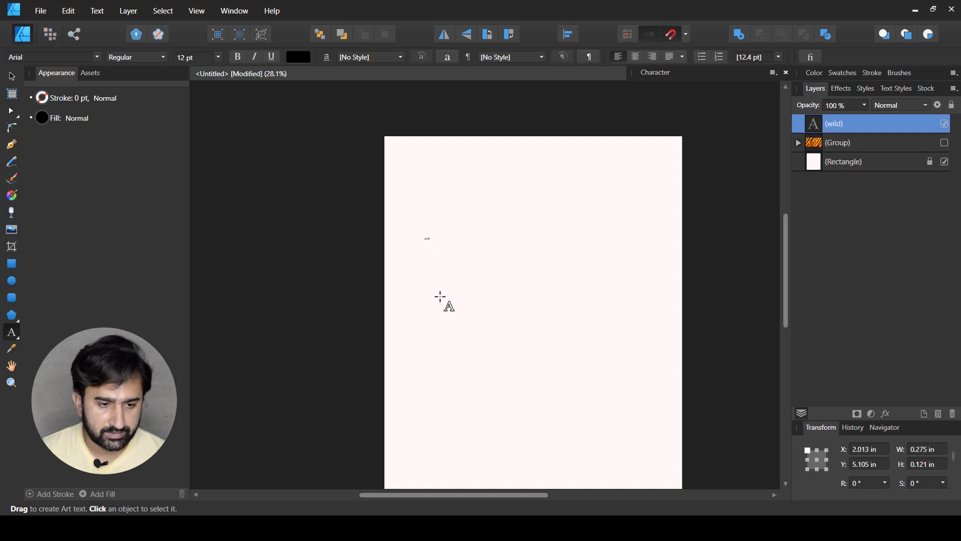
key("Escape")
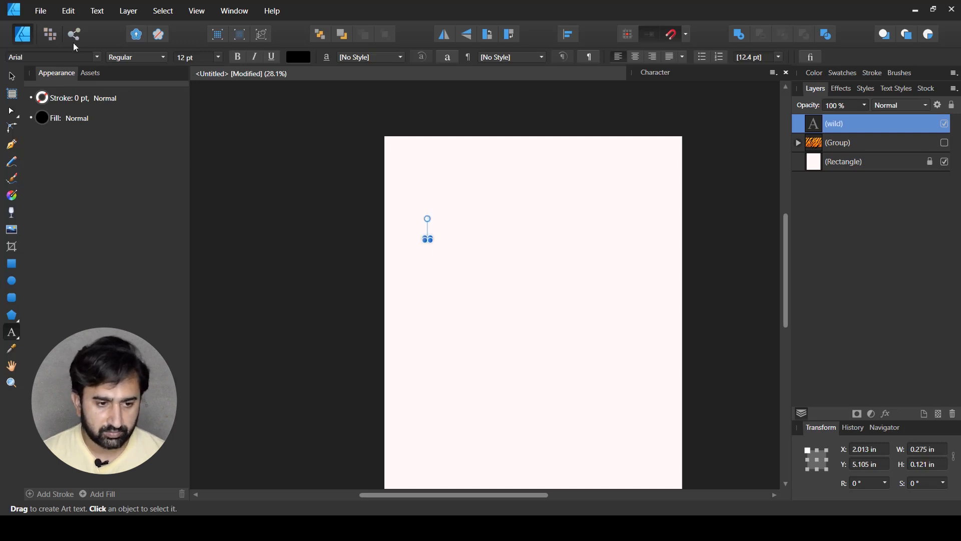
Step: Scale the "wild" text to about 12.987 × 5.735 in and move it against the page's left edge at about Y 1.456 in
left_click(14, 76)
left_click_drag(429, 237, 684, 126)
left_click_drag(630, 215, 585, 255)
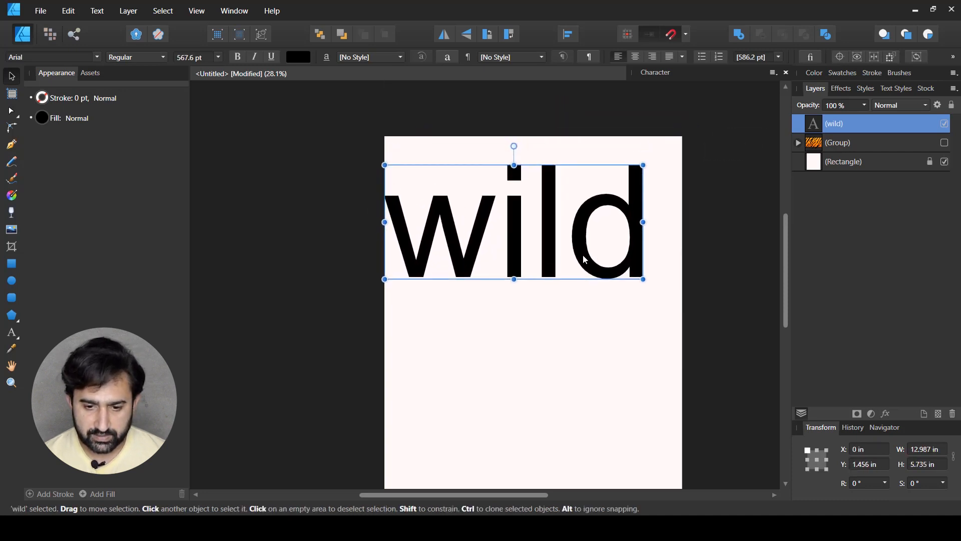
Step: Replace the existing "wild" text with uppercase "WILD"
left_click(11, 336)
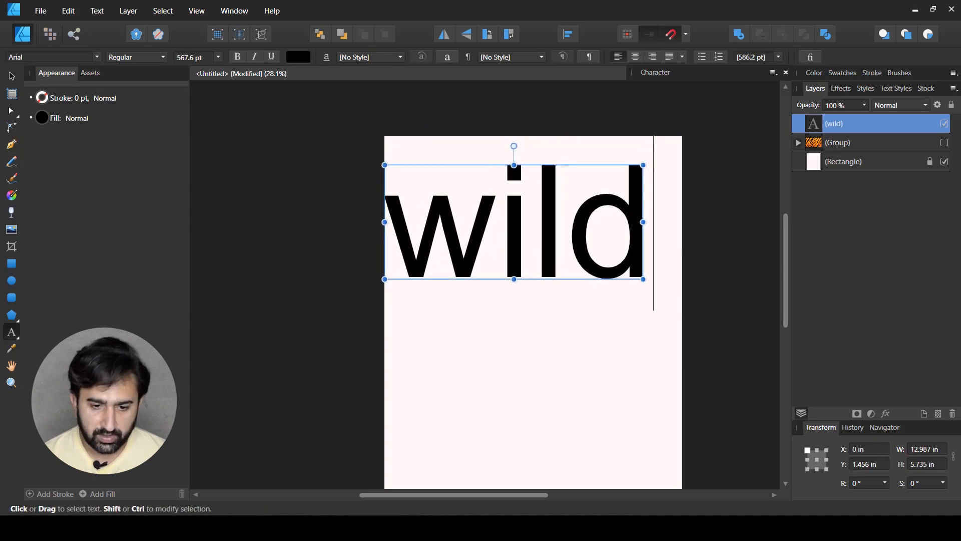
double_click(493, 227)
left_click(492, 229)
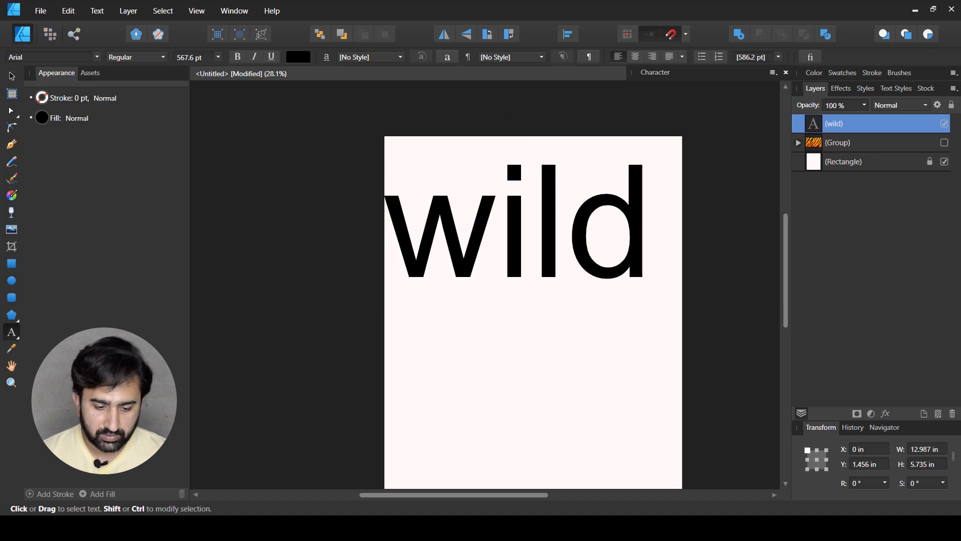
type("W")
key("ctrl+a")
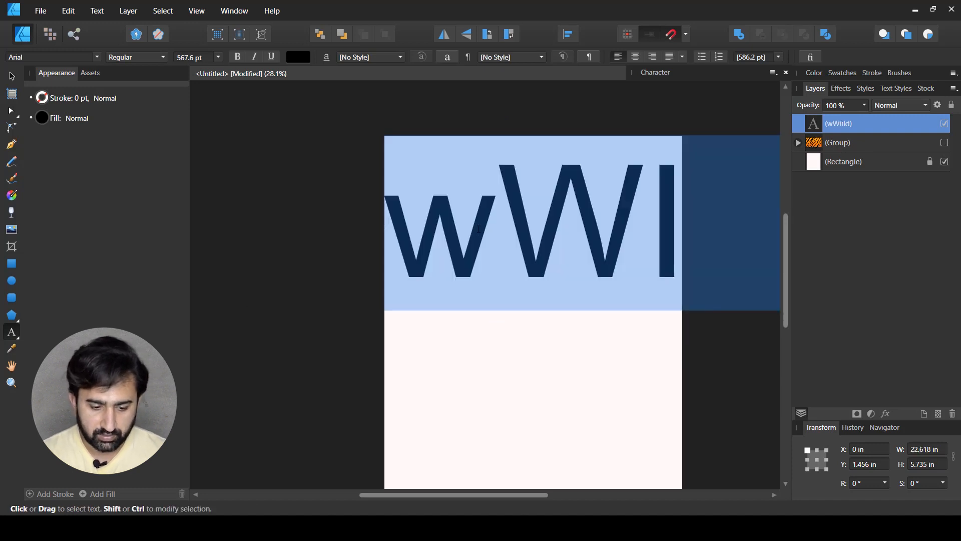
type("WILD")
key("Escape")
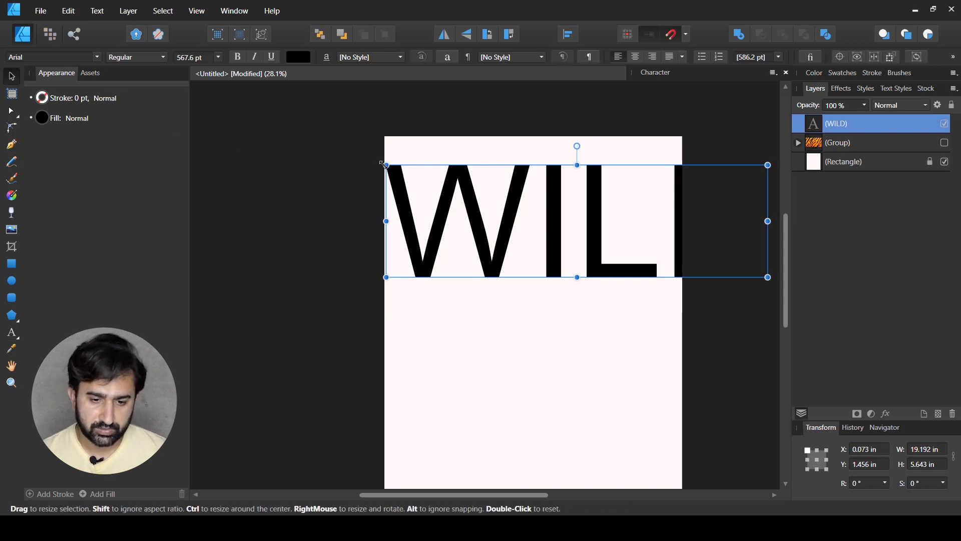
Step: Scale the "WILD" text to about 13.211 × 3.884 in and place it at about X 0.894 in, Y 2.921 in
left_click_drag(386, 165, 535, 207)
left_click_drag(631, 251, 506, 246)
left_click_drag(643, 202, 634, 237)
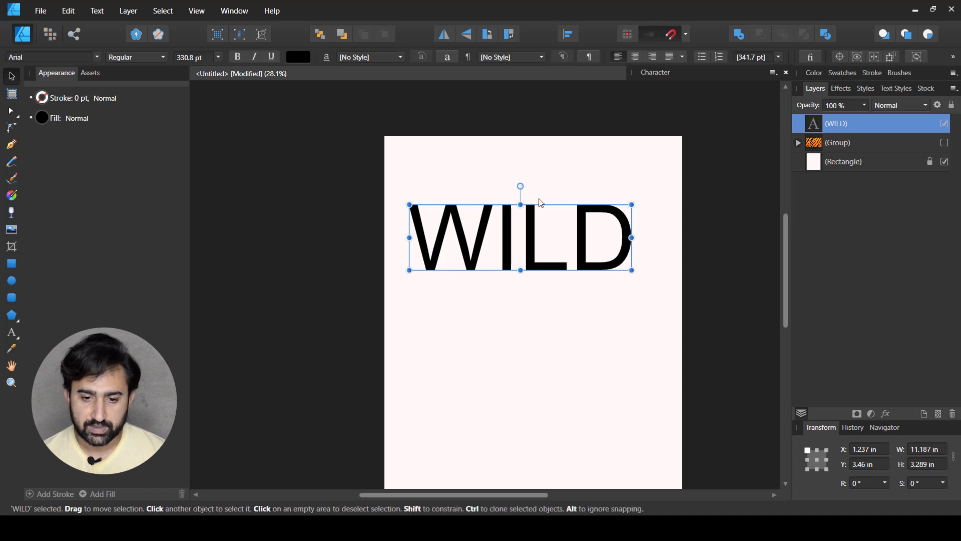
mouse_move(633, 205)
left_mouse_down()
mouse_move(672, 192)
mouse_move(638, 209)
left_mouse_up()
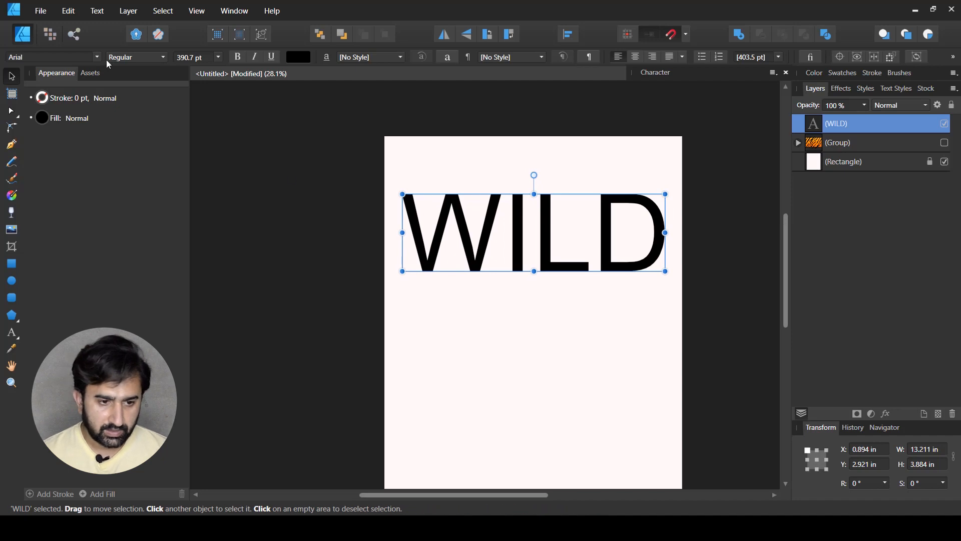
Step: Set the "WILD" text to the Black font style, move it to about X 0.394 in, Y 2.665 in and deselect it
left_click(161, 56)
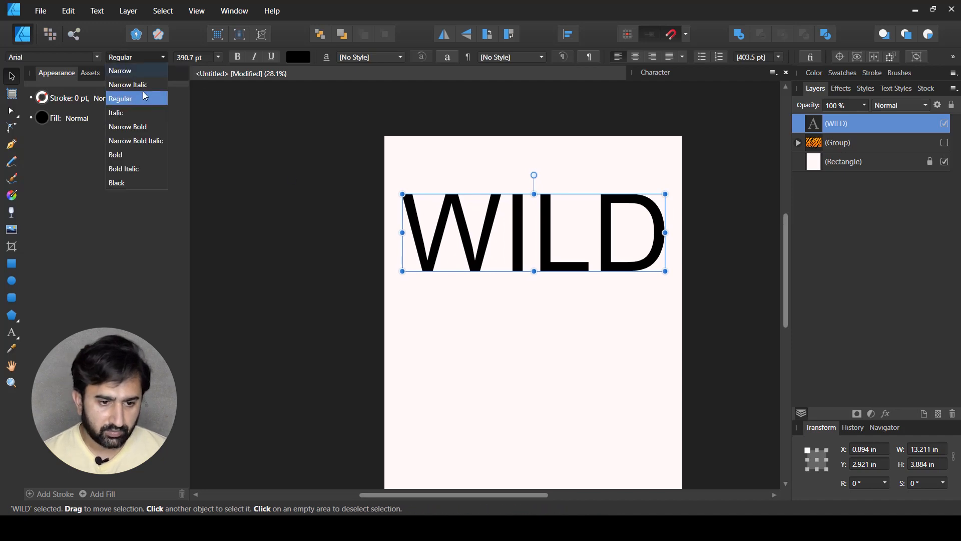
left_click(122, 182)
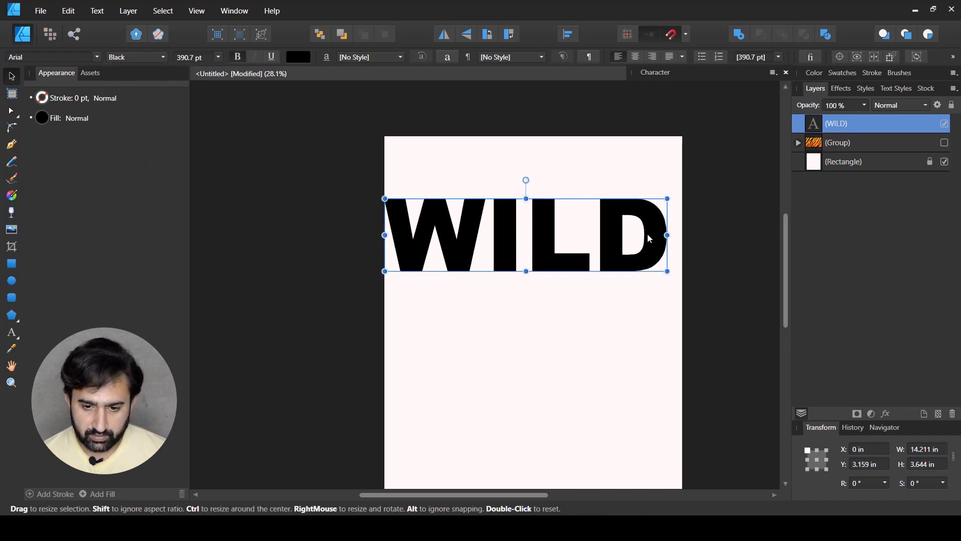
left_click_drag(621, 260, 635, 247)
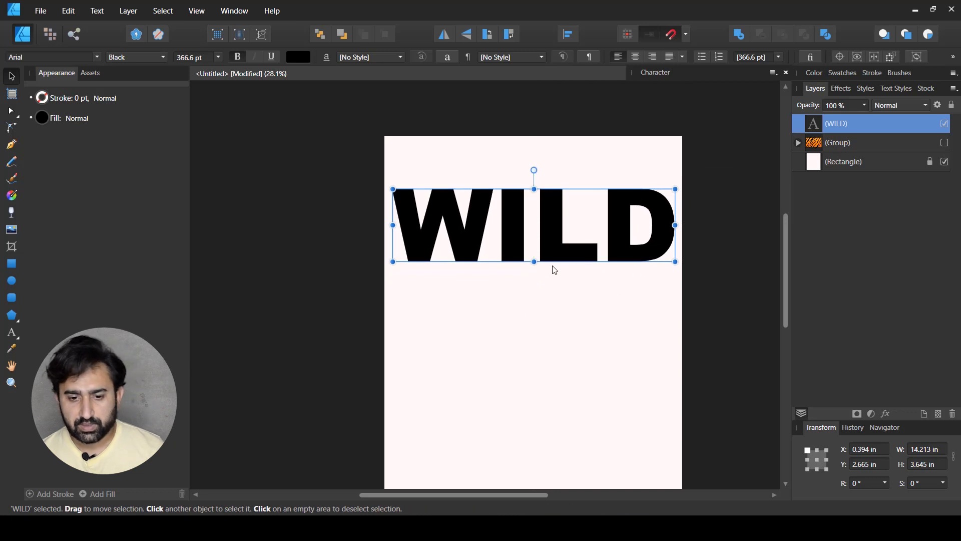
left_click(565, 300)
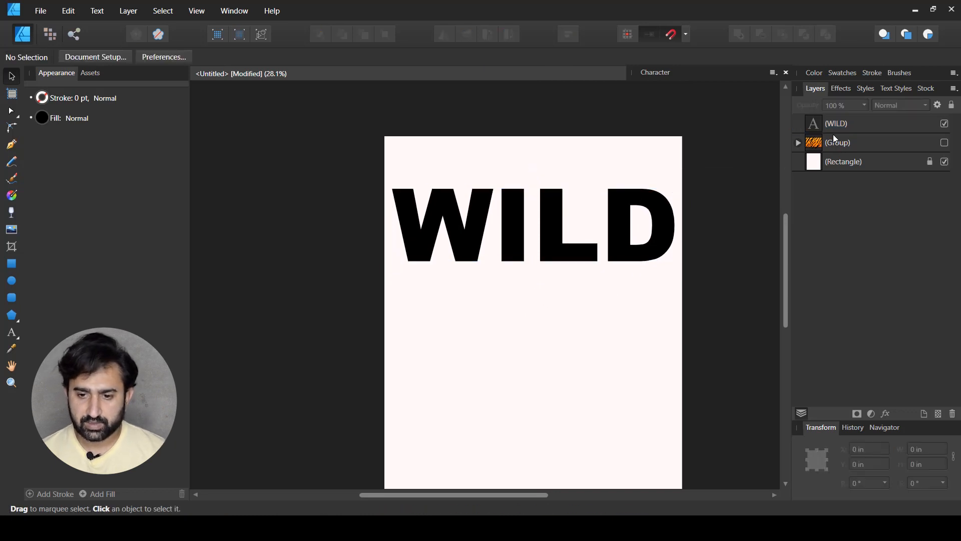
Step: Unhide the tiger-stripe group behind the "WILD" text
left_click(944, 142)
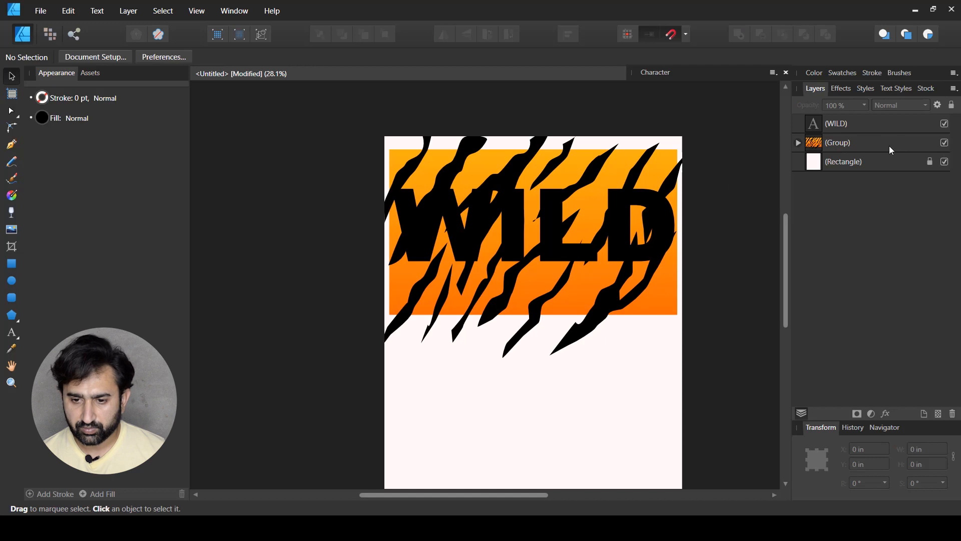
left_click(846, 143)
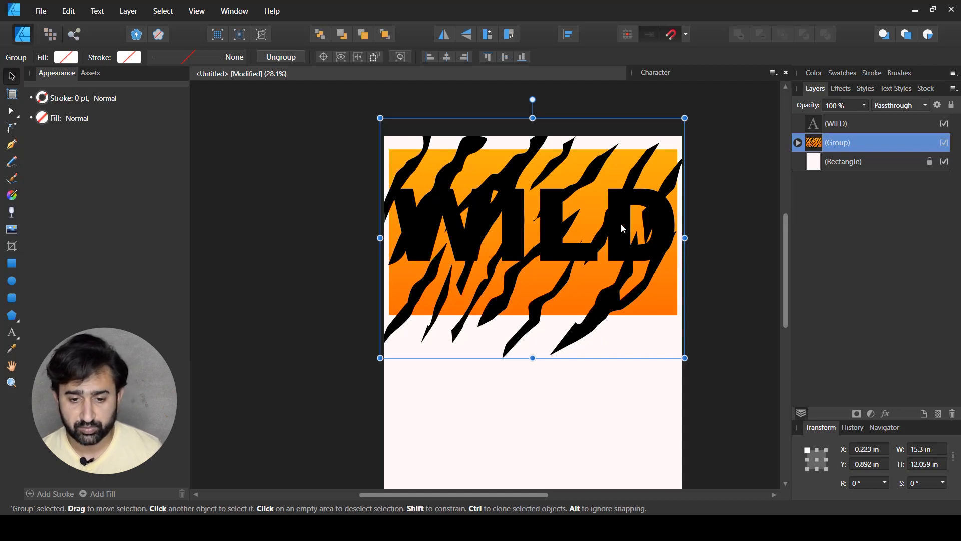
double_click(864, 145)
left_click(858, 169)
Step: Nest the tiger-stripe group inside the "WILD" text layer to clip the pattern to the letters, and expand that layer to select the group
mouse_move(845, 150)
left_mouse_down()
mouse_move(859, 141)
mouse_move(837, 137)
left_mouse_up()
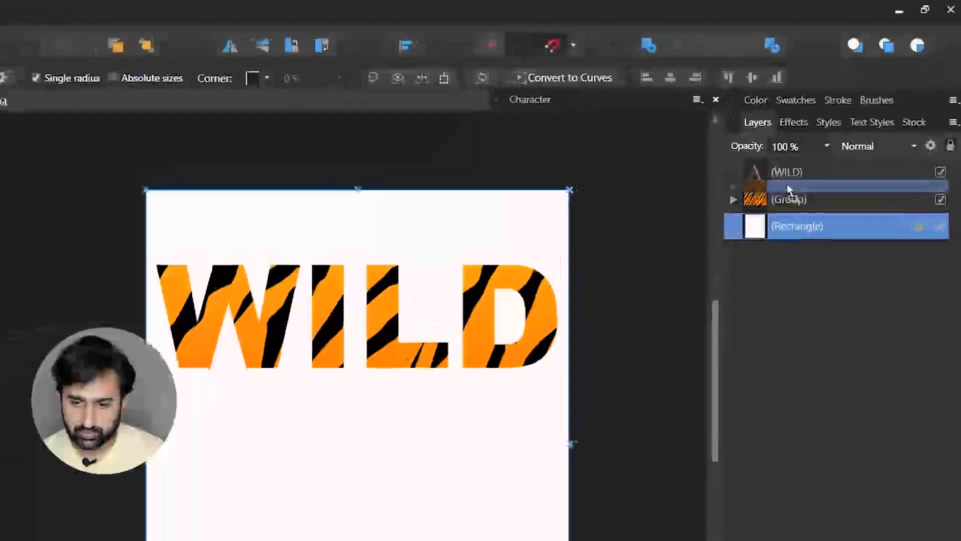
left_click_drag(787, 187, 809, 184)
left_click_drag(788, 249, 654, 214)
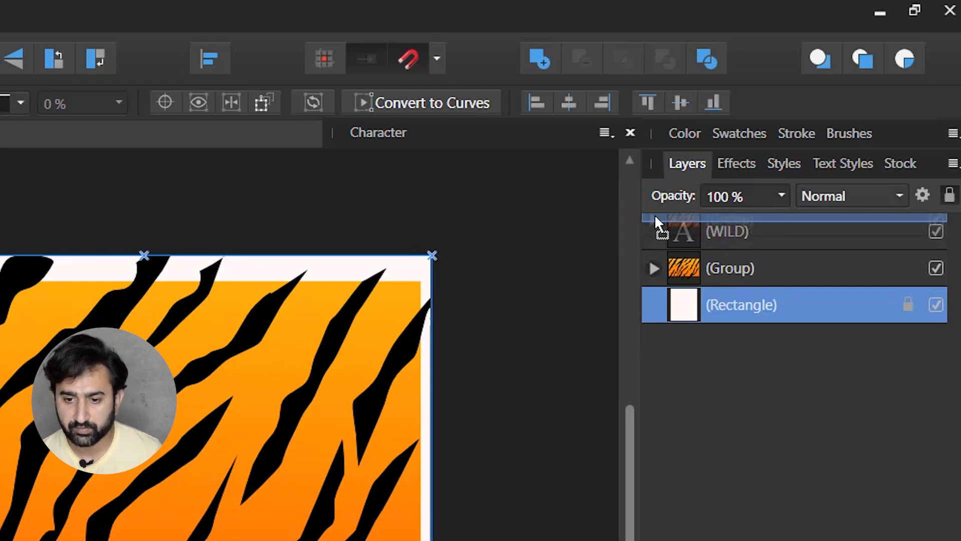
left_click_drag(660, 217, 659, 216)
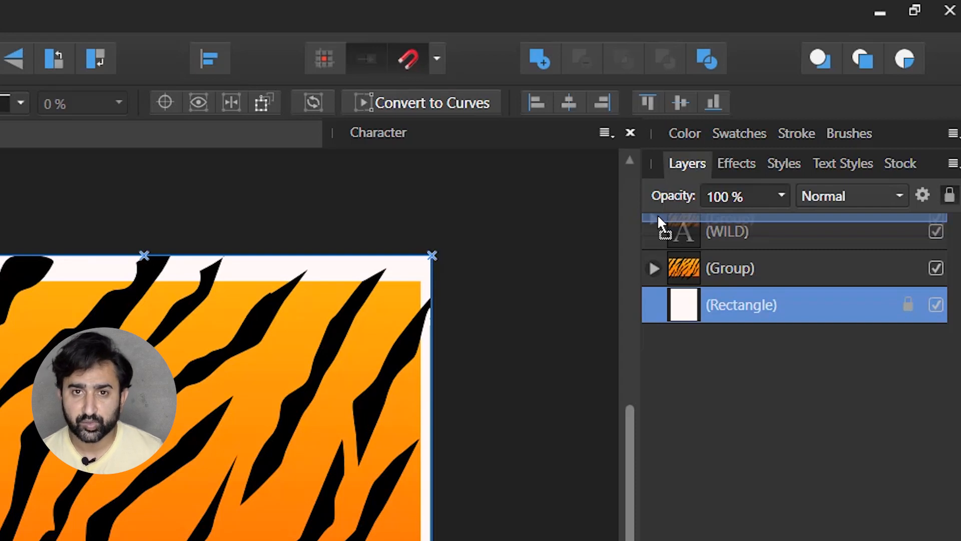
left_click_drag(658, 216, 700, 229)
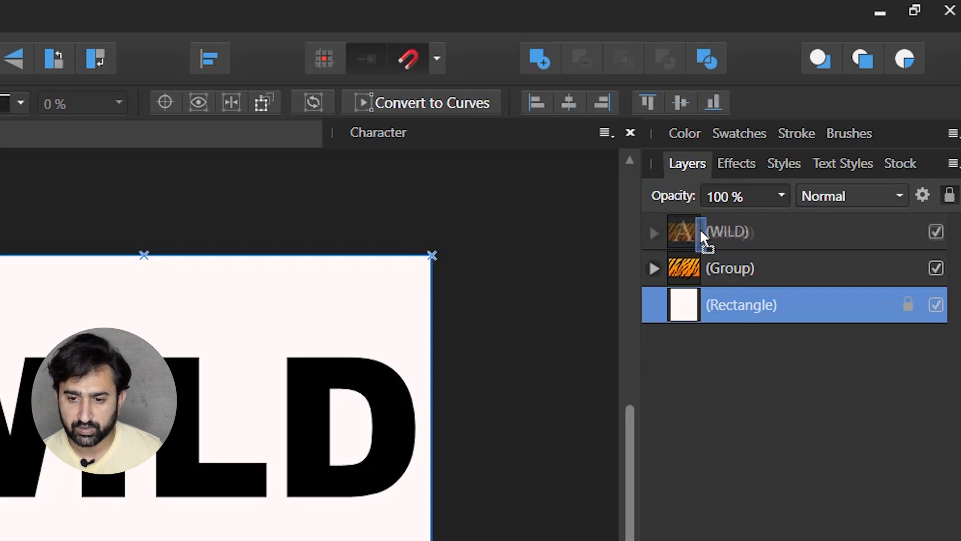
left_click_drag(700, 229, 713, 253)
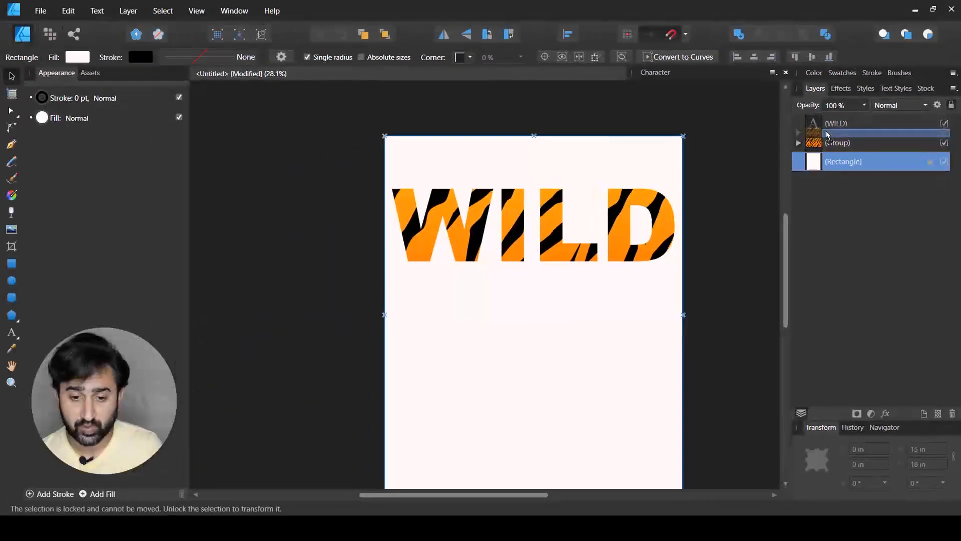
left_click_drag(826, 130, 826, 132)
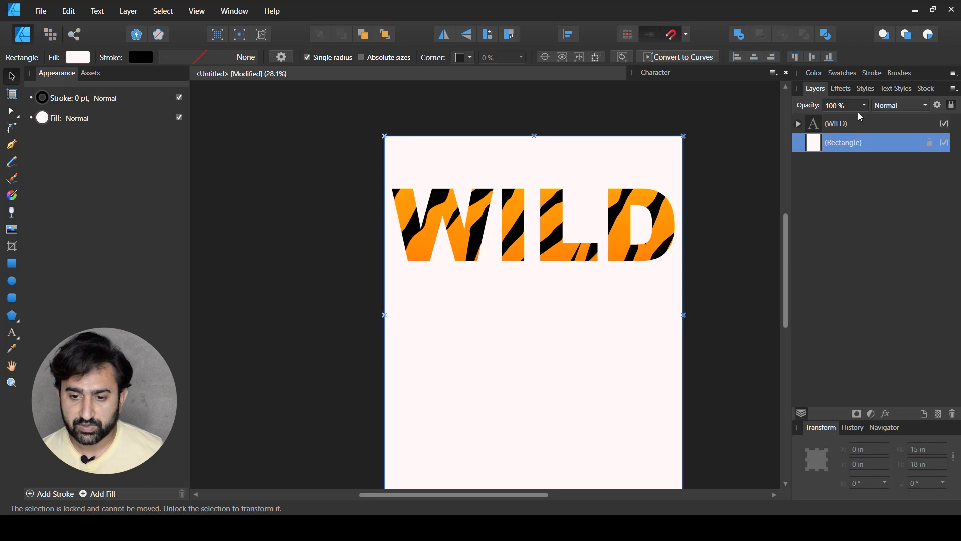
left_click(798, 123)
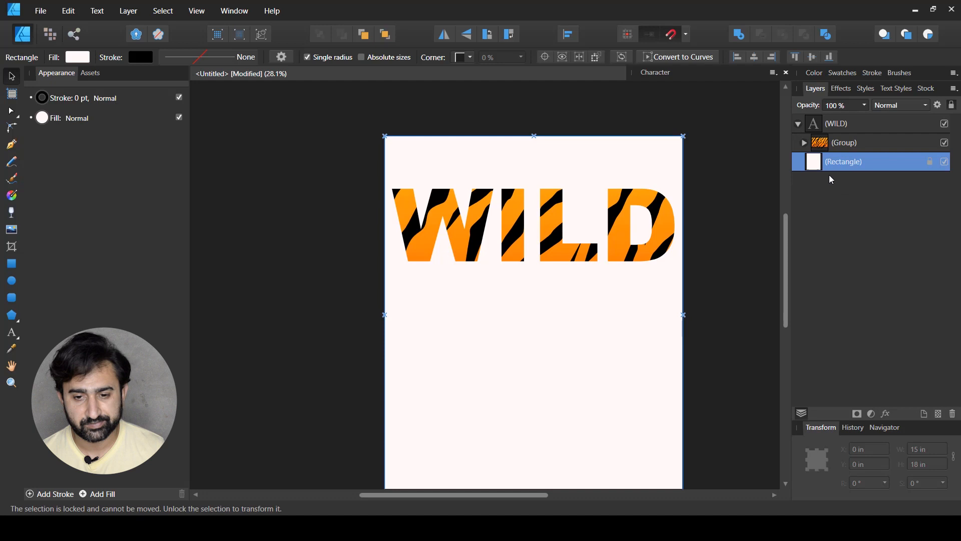
left_click(844, 143)
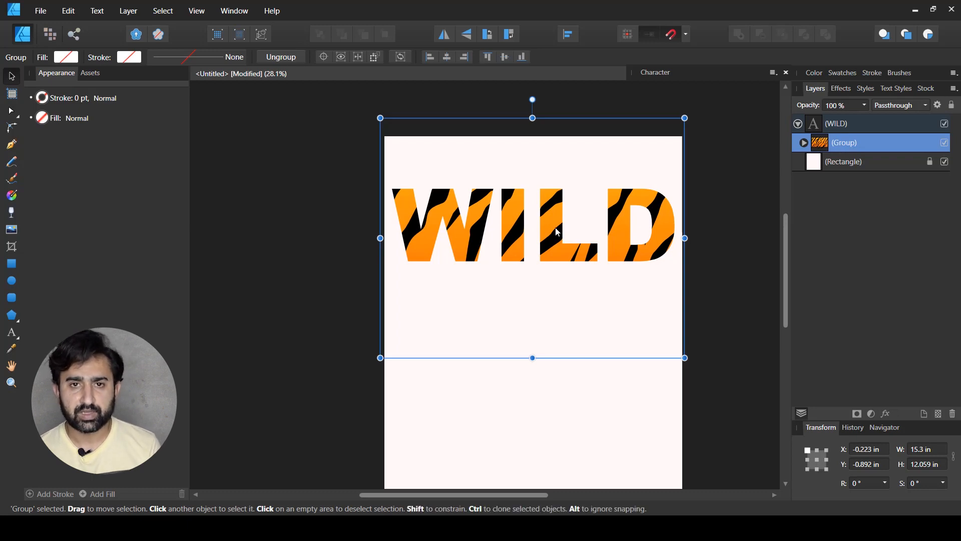
Step: Replace the wording of the stripe-filled text with "BEAST"
left_click(815, 129)
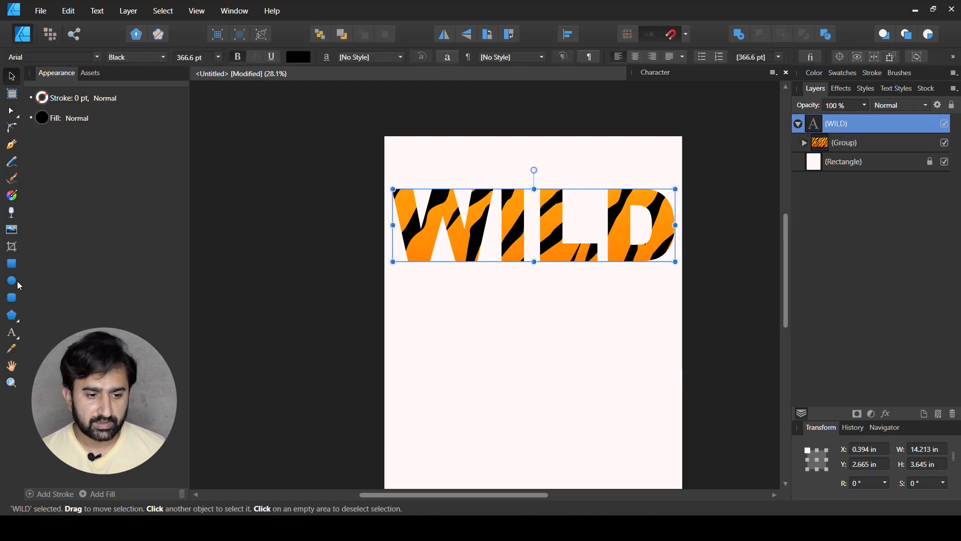
left_click(12, 333)
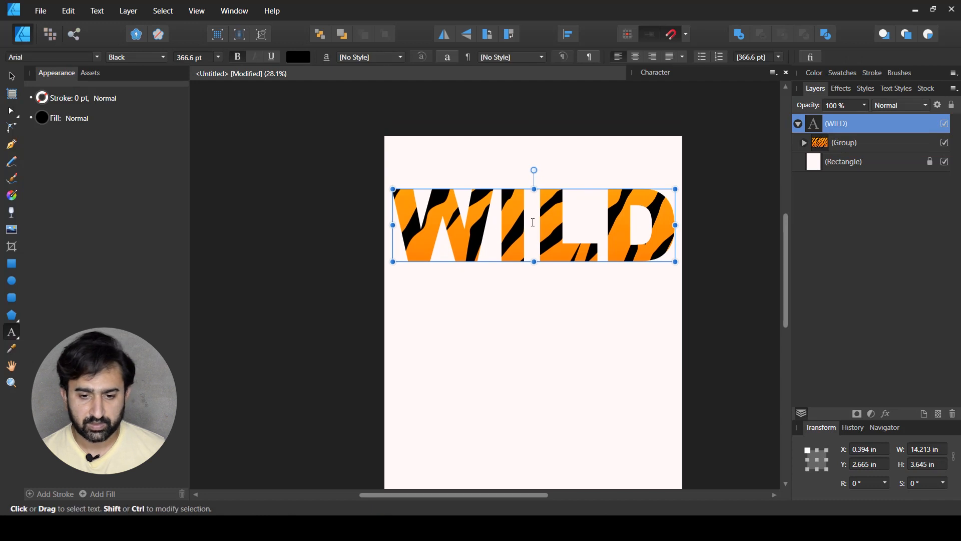
double_click(520, 233)
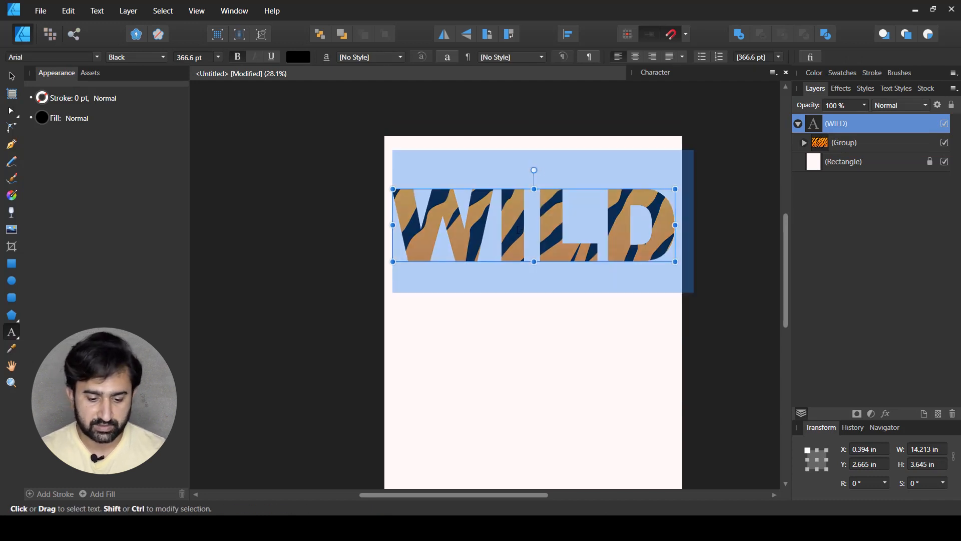
type("BEAST")
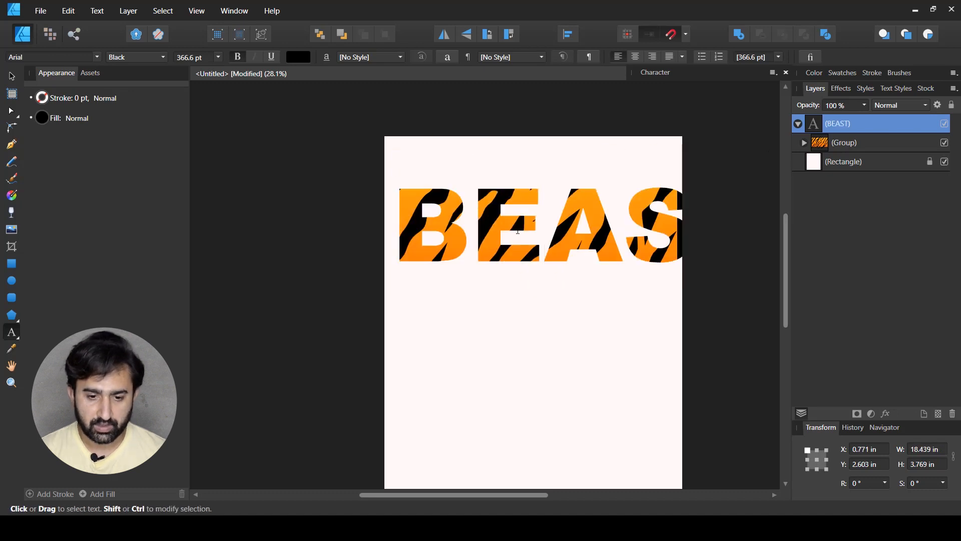
key("Escape")
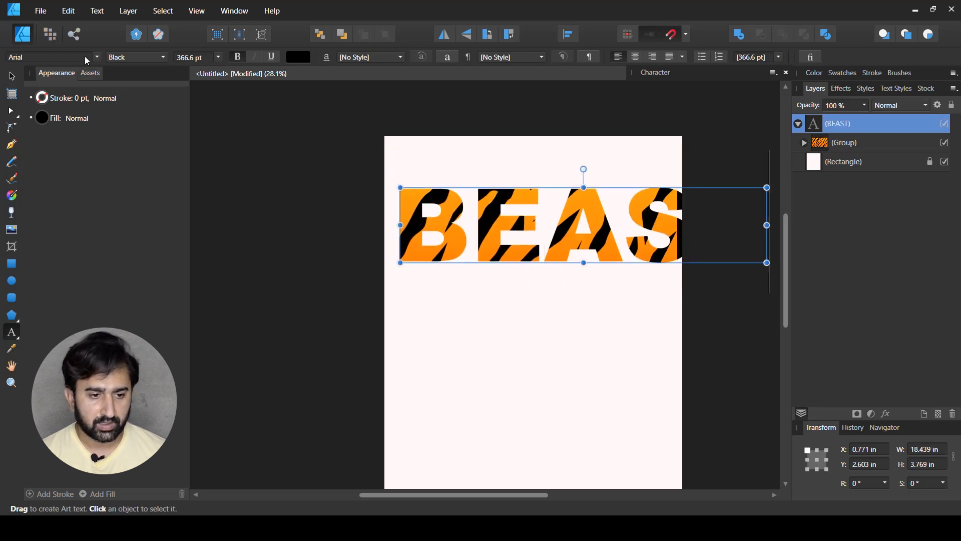
Step: Try to scale the "BEAST" text down to about 13.132 × 2.684 in so it fits the page width
left_click(11, 76)
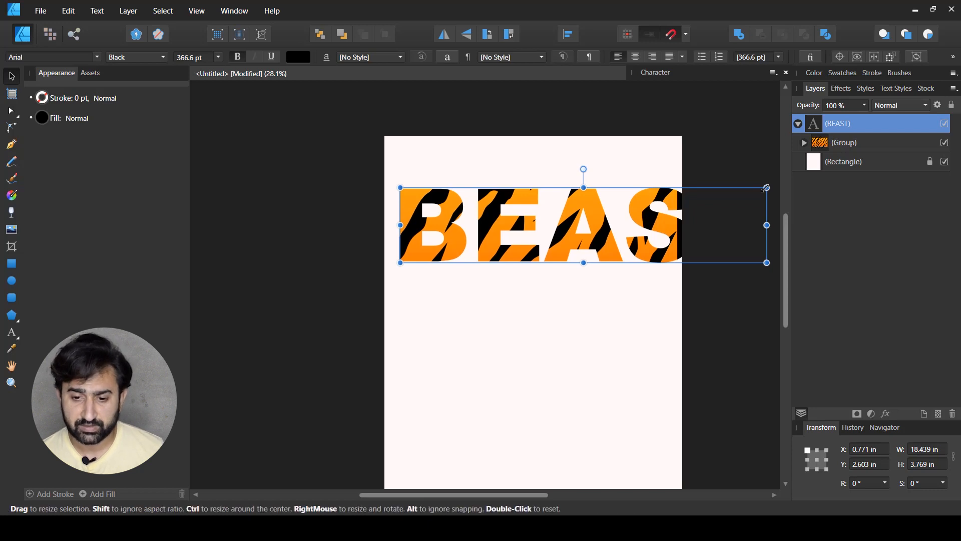
left_click_drag(767, 187, 667, 208)
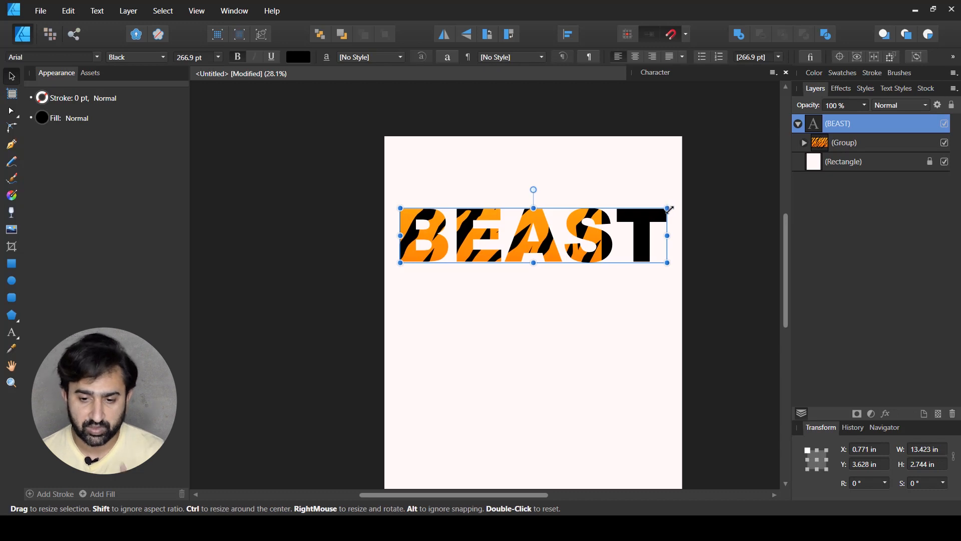
mouse_move(668, 206)
left_mouse_down()
mouse_move(617, 215)
mouse_move(661, 209)
left_mouse_up()
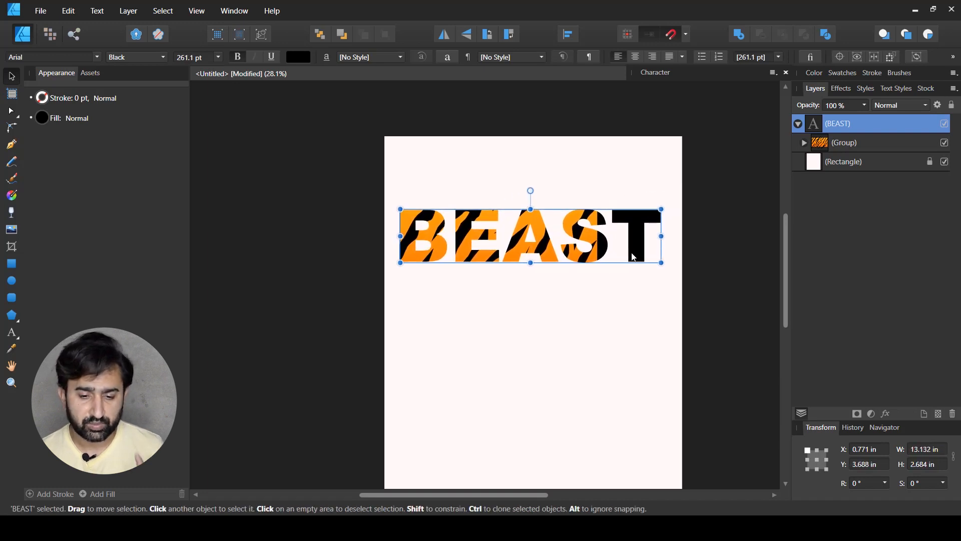
key("ctrl+shift+period")
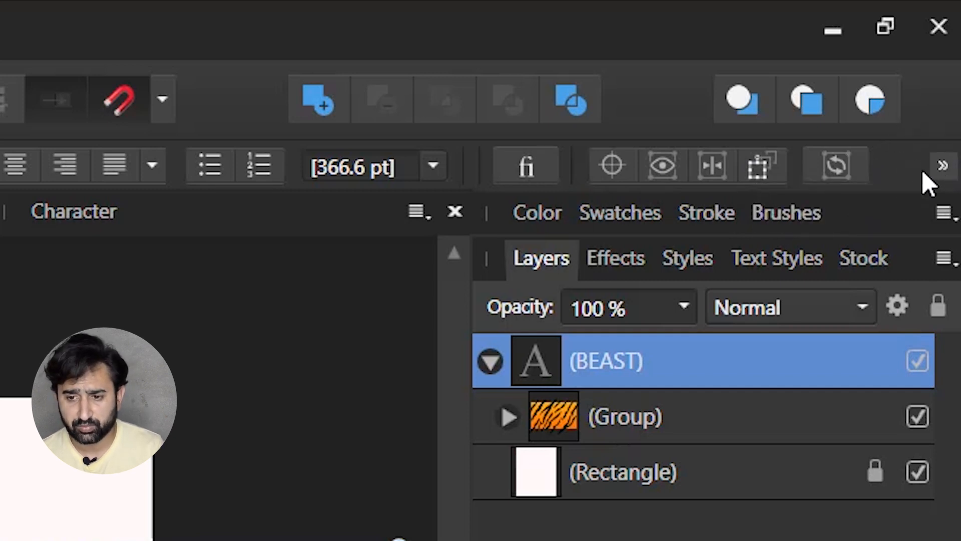
Step: Scale "BEAST" to about 13.322 × 2.723 in without scaling its nested stripe pattern, move it to about X 0.839 in, Y 3.236 in and deselect it
left_click(943, 167)
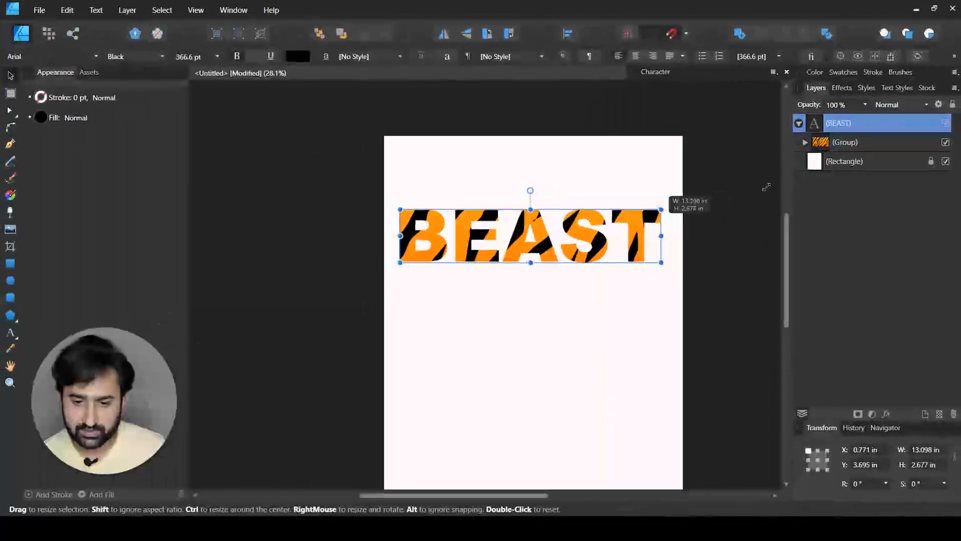
left_click_drag(662, 209, 670, 206)
left_click_drag(640, 246, 641, 236)
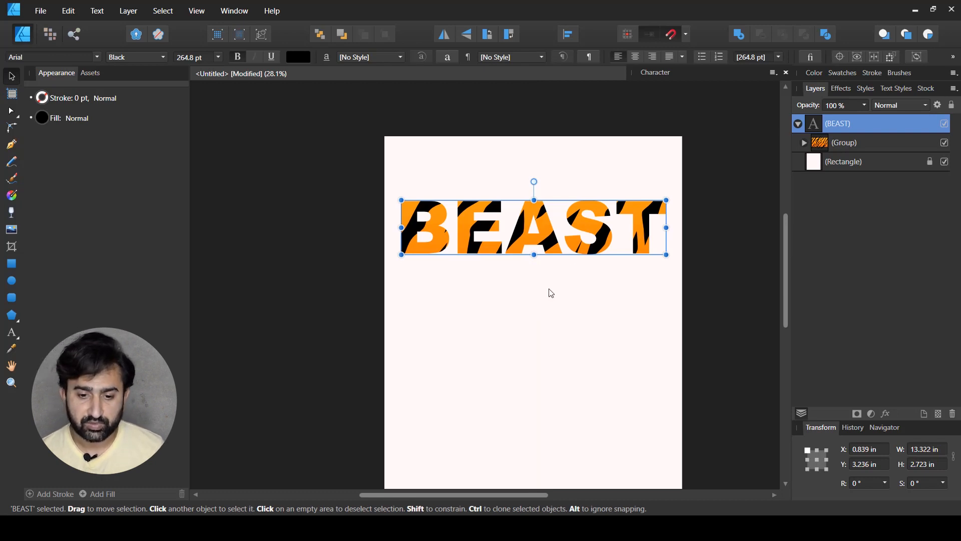
left_click(644, 169)
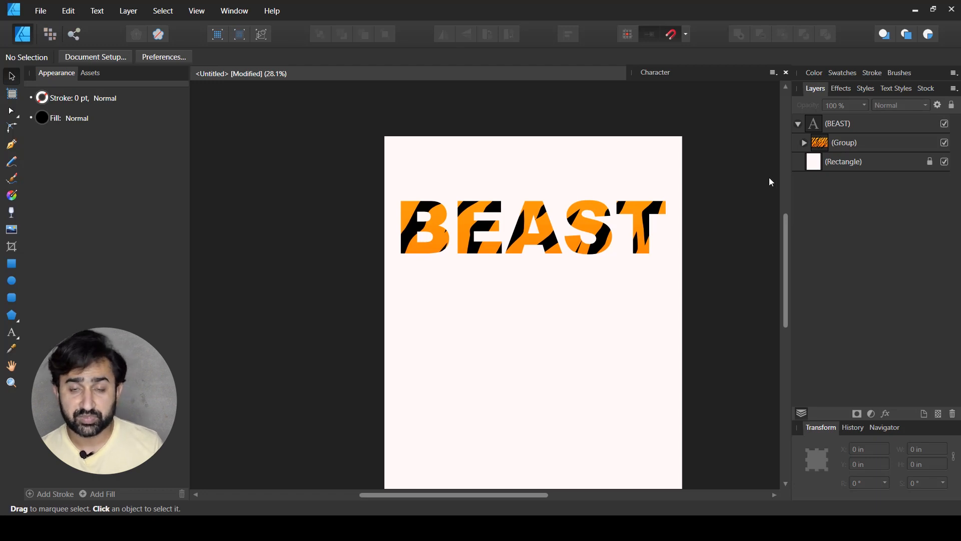
Step: Collapse and hide the "BEAST" text layer, and select the background rectangle
left_click(798, 124)
left_click(944, 124)
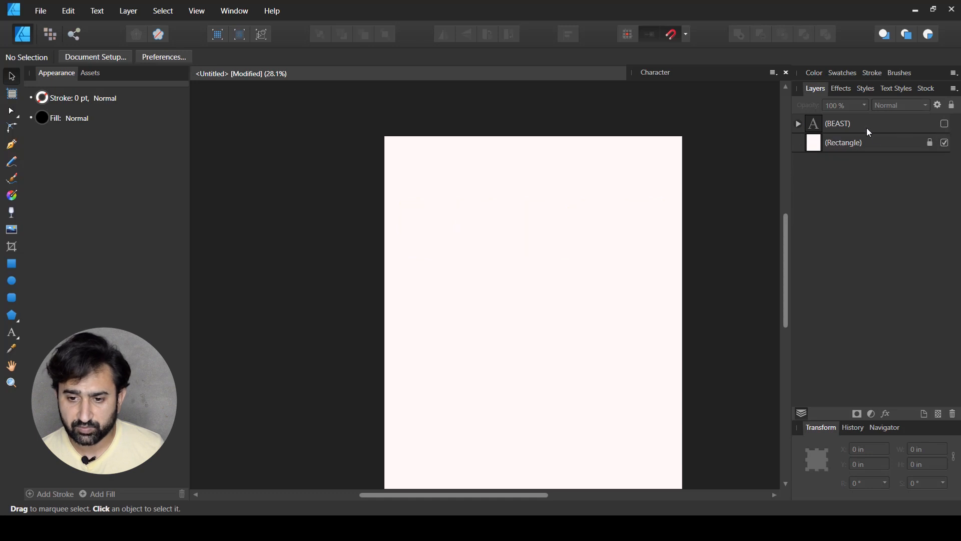
left_click(798, 124)
left_click(801, 128)
left_click(797, 124)
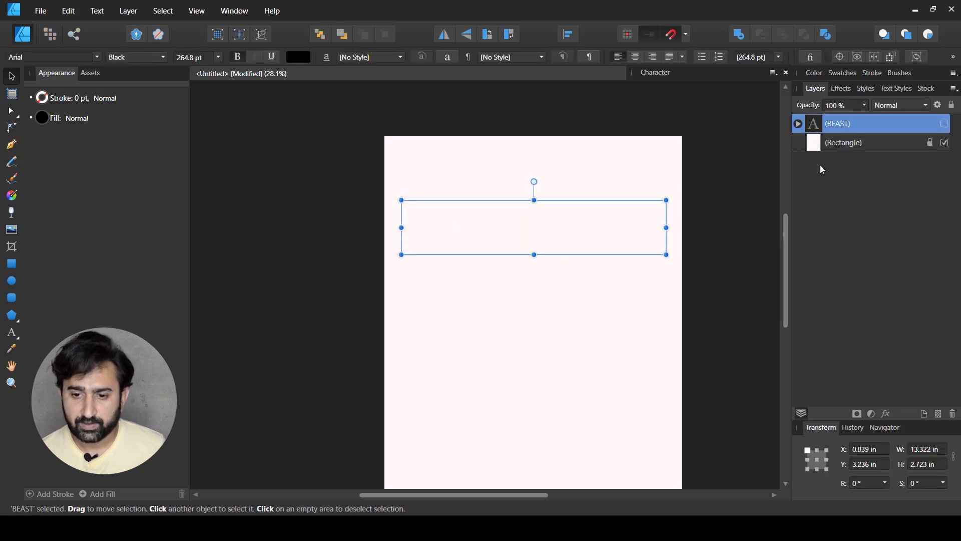
left_click(901, 142)
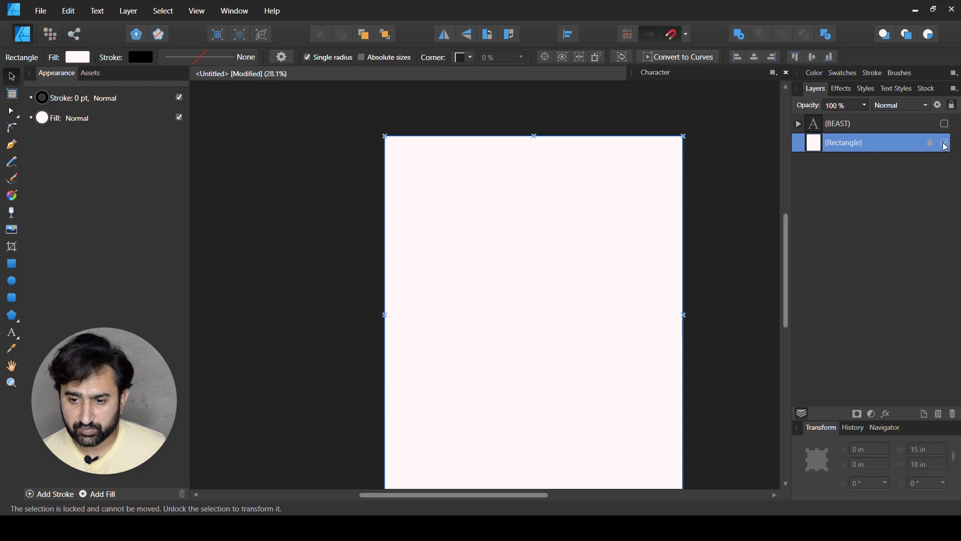
Step: Show and unlock the background rectangle, fill it with black, and lock it again
left_click(946, 145)
double_click(886, 143)
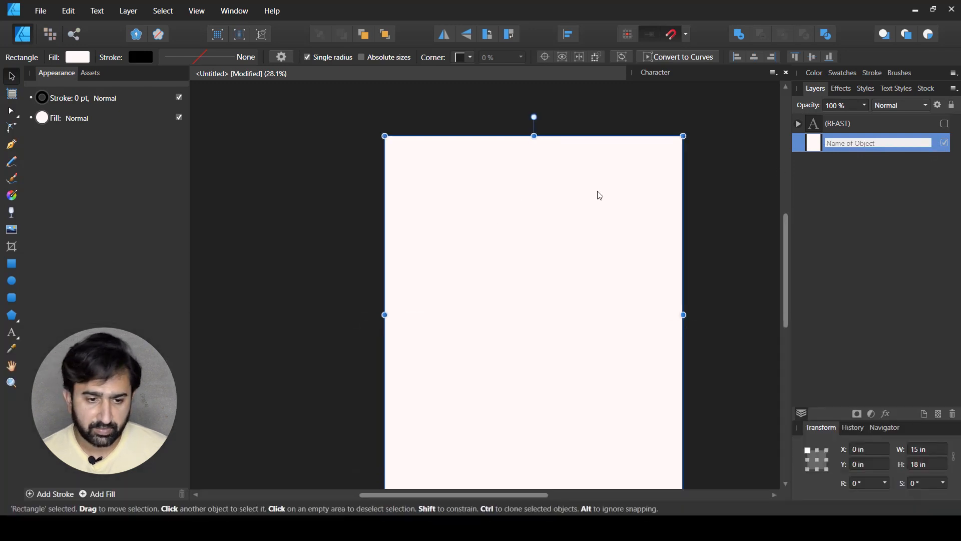
left_click(78, 57)
left_click_drag(109, 155, 92, 131)
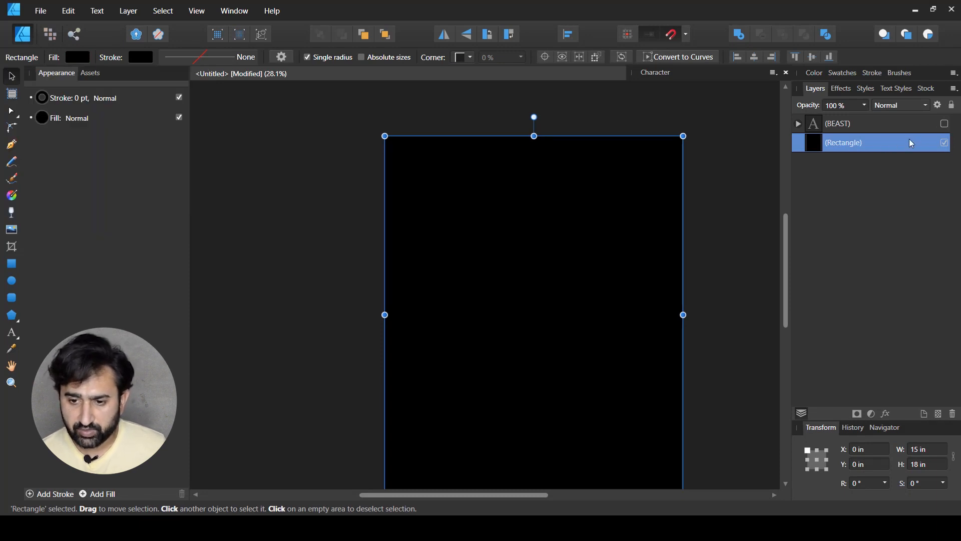
left_click(952, 105)
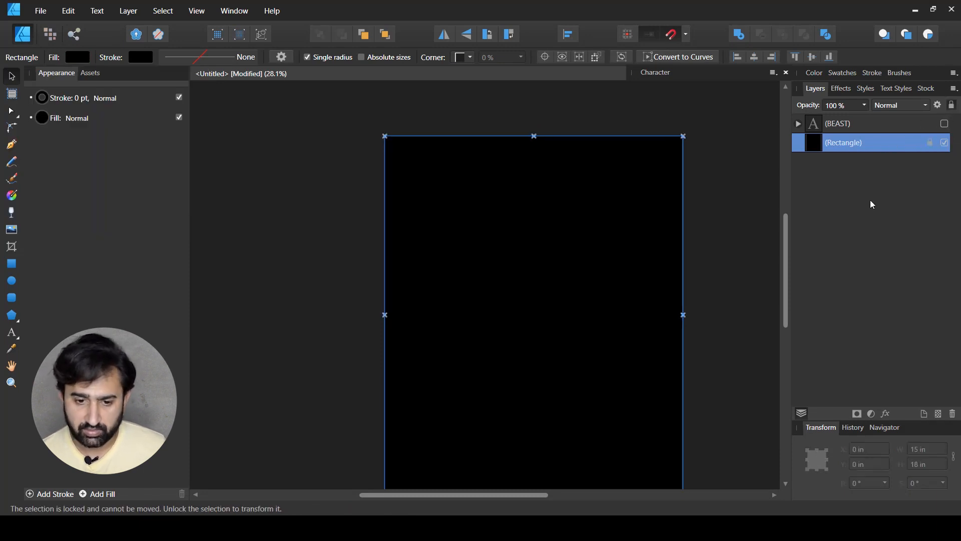
Step: Draw a closed nine-point jagged shape about 7.523 × 6.875 in near the page's left-centre, using the Pen tool in polygon mode
scroll(323, 274, "down", 2)
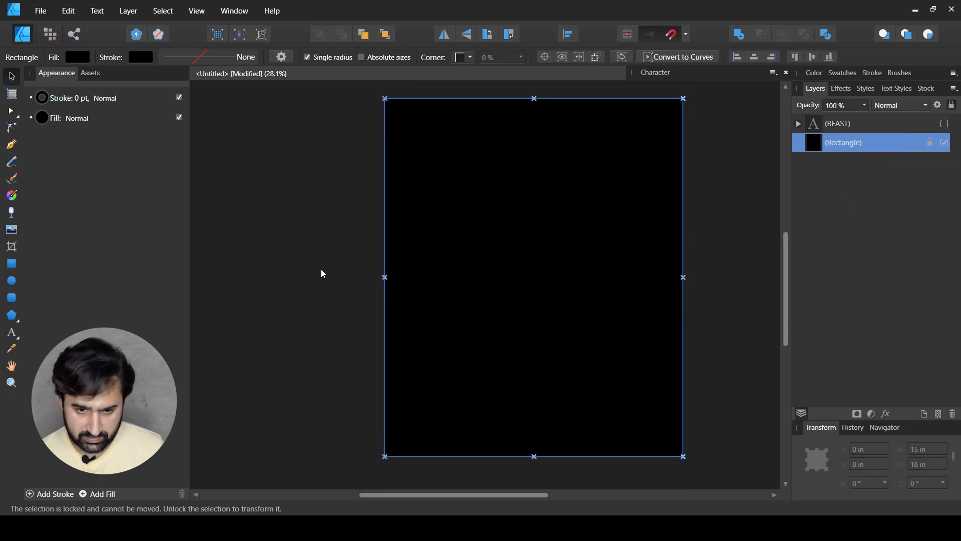
left_click(12, 145)
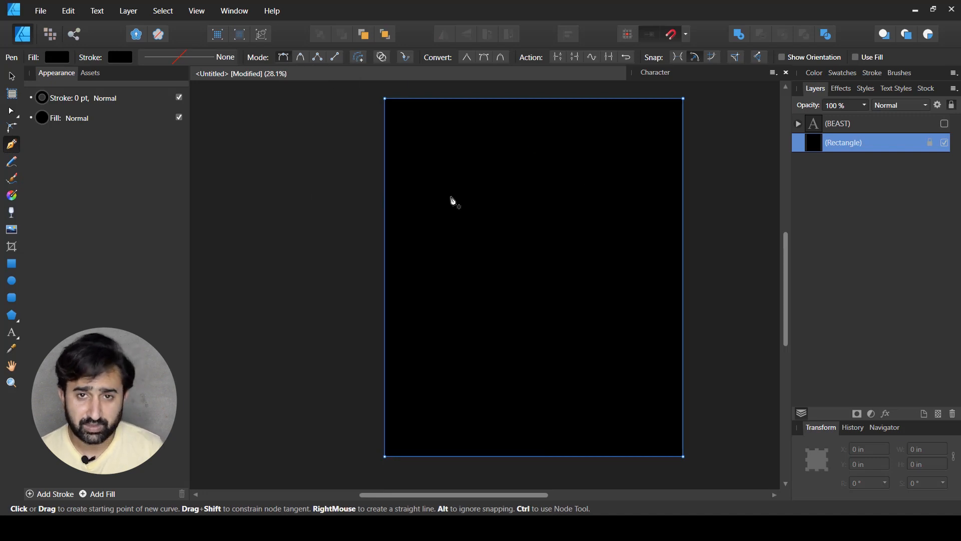
left_click(319, 58)
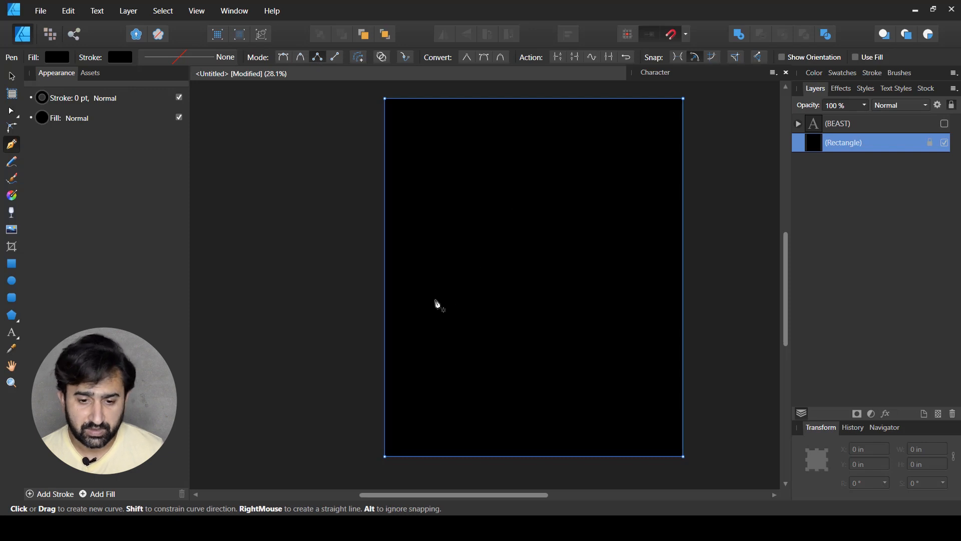
left_click(430, 304)
left_click(443, 239)
left_click(484, 277)
left_click(580, 208)
left_click(565, 262)
left_click(524, 277)
left_click(513, 322)
left_click(475, 303)
left_click(462, 345)
left_click(430, 305)
Step: Fill the first jagged shape with orange at H 34, S 100, L 58
left_click(57, 57)
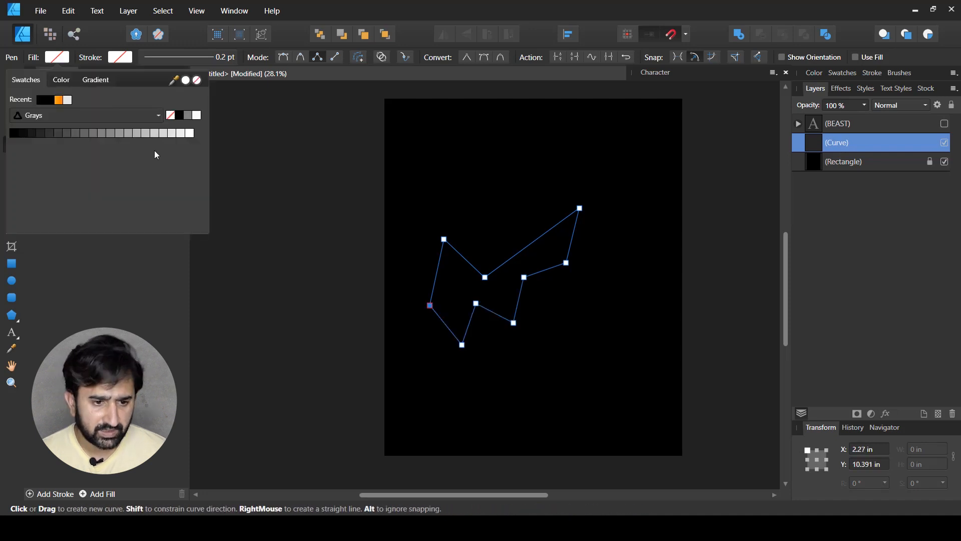
left_click(61, 80)
left_click(118, 171)
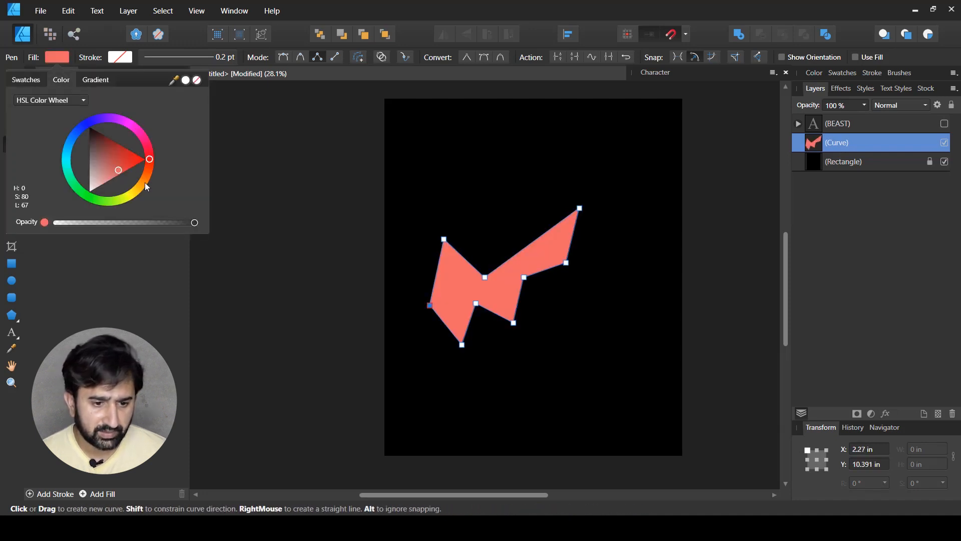
left_click(145, 182)
left_click(121, 174)
left_click(121, 180)
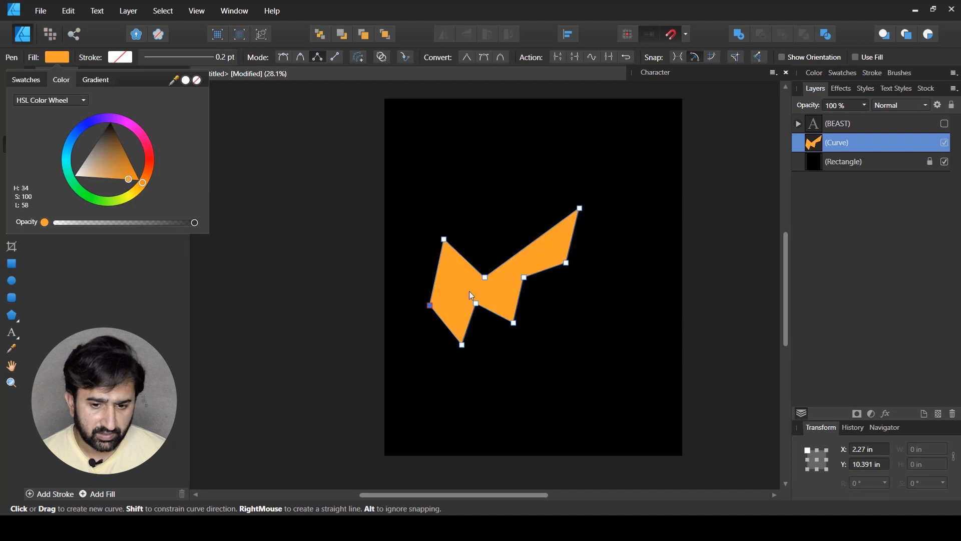
Step: Draw a second closed jagged polygon with twelve points over the page's right half, overlapping the orange shape
left_click(505, 193)
left_click(506, 192)
left_click(488, 215)
left_click(507, 246)
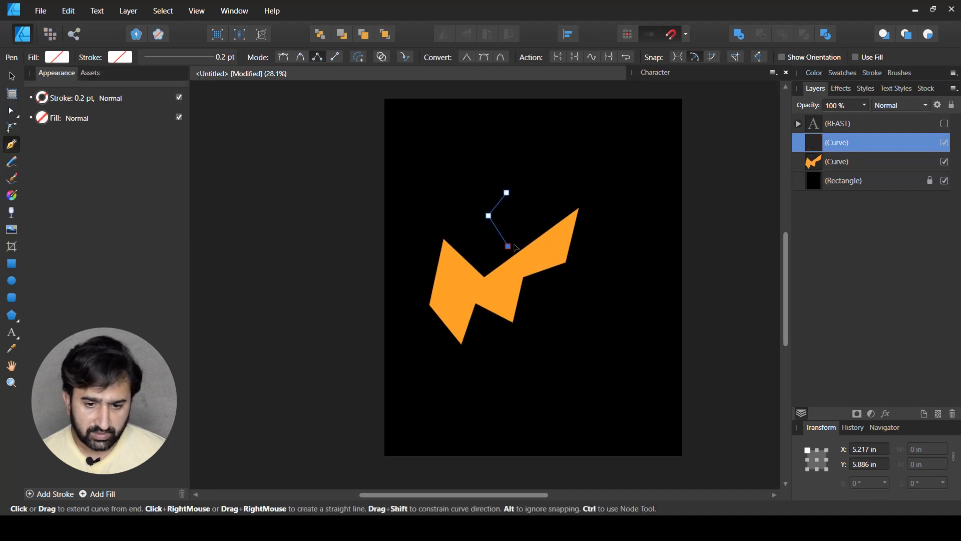
left_click(523, 224)
left_click(567, 314)
left_click(633, 277)
left_click(683, 205)
left_click(604, 265)
left_click(584, 229)
left_click(599, 181)
left_click(560, 184)
left_click(556, 235)
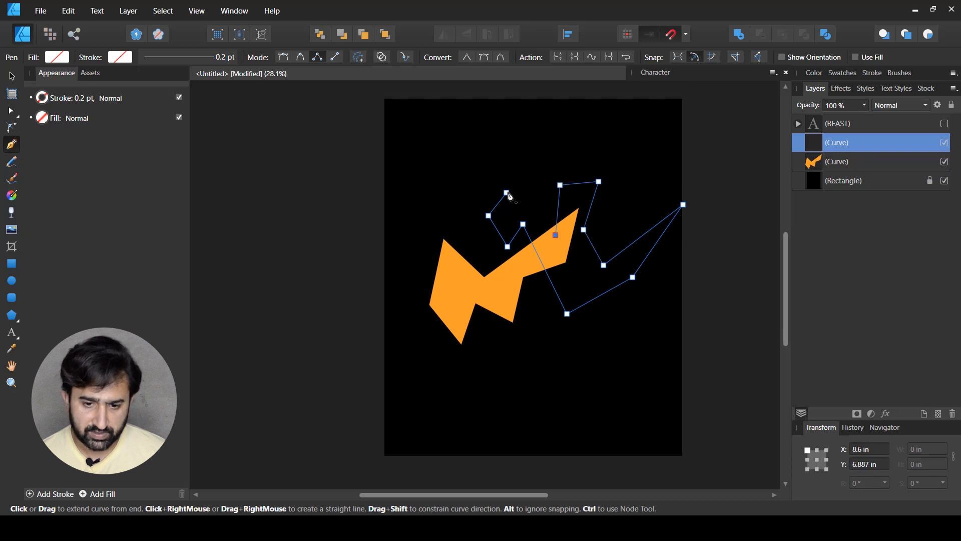
left_click(506, 191)
Step: Fill the second jagged shape with cyan at H 175, S 100, L 50
left_click(64, 57)
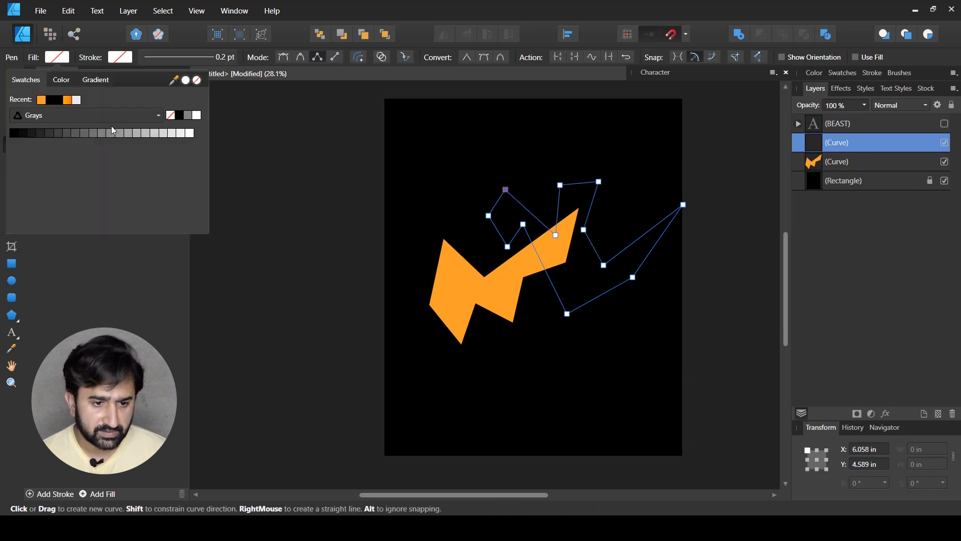
left_click(61, 80)
left_click_drag(146, 173, 55, 166)
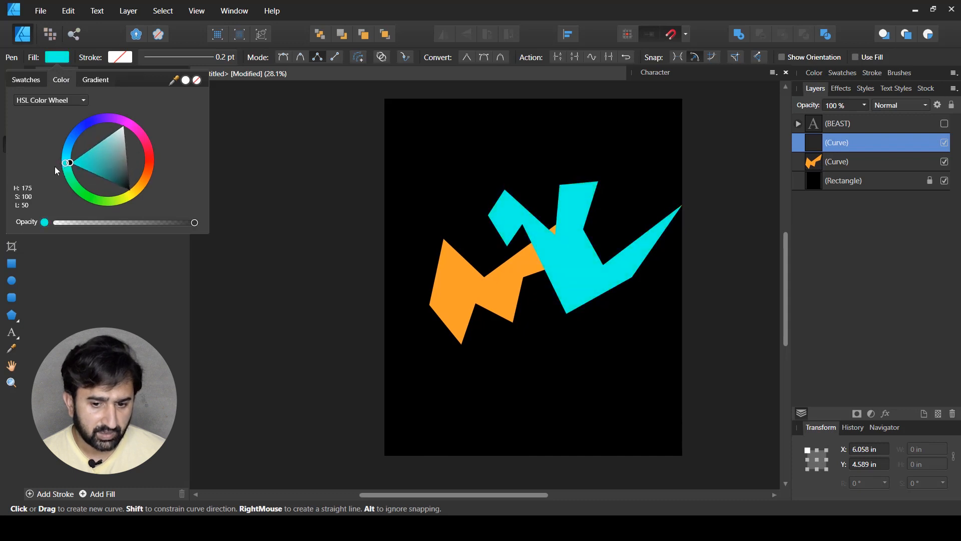
Step: Draw a third closed jagged polygon with ten points, about 9.841 × 12.178 in, across the page's left side and over both coloured shapes
left_click(449, 199)
left_click(404, 249)
left_click(400, 308)
left_click(421, 385)
left_click(468, 379)
left_click(417, 315)
left_click(546, 347)
left_click(448, 293)
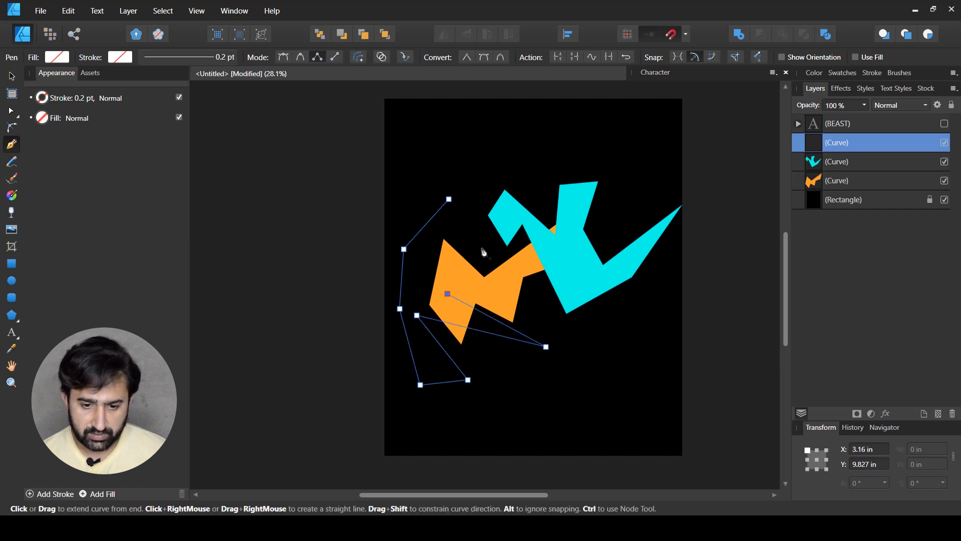
left_click(596, 142)
left_click(464, 229)
left_click(450, 200)
left_click(121, 59)
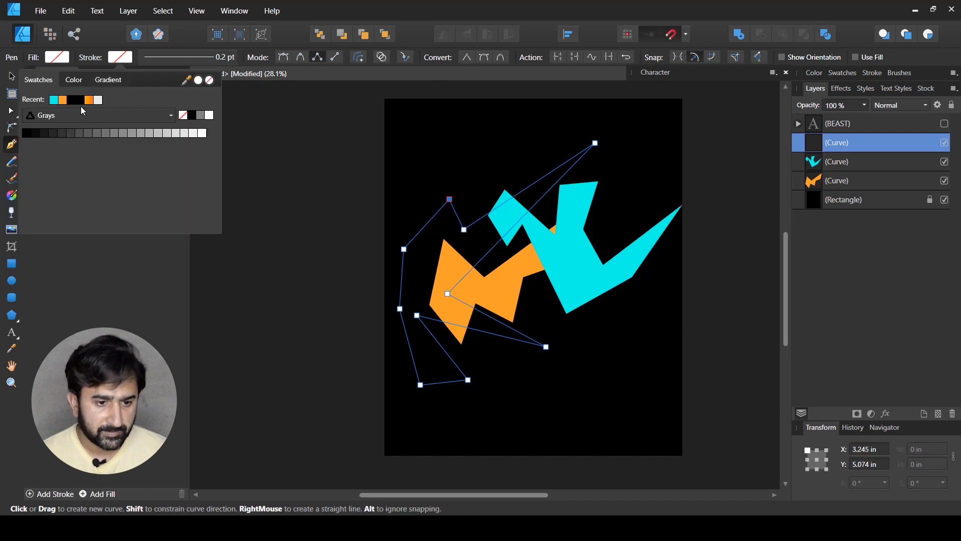
left_click(74, 79)
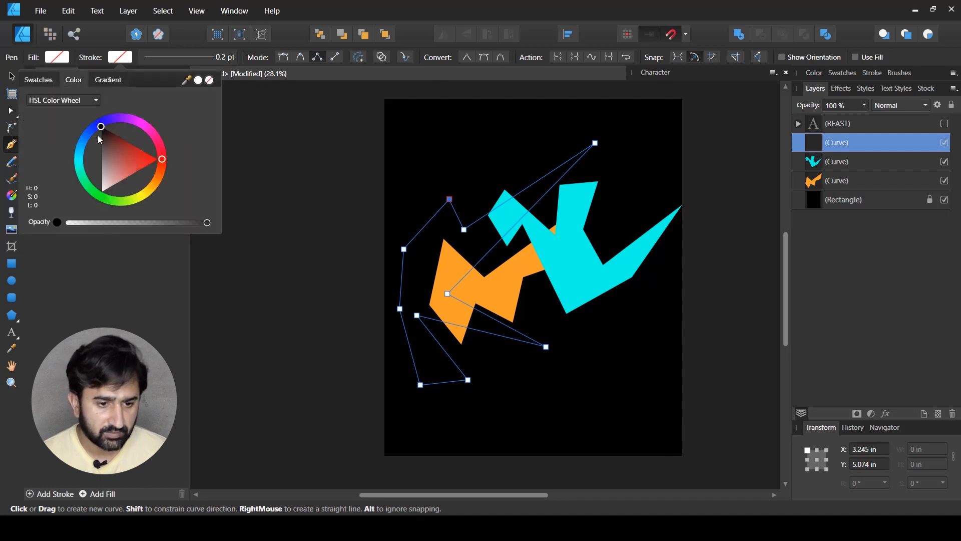
mouse_move(158, 165)
left_mouse_down()
mouse_move(151, 130)
mouse_move(139, 145)
left_mouse_up()
left_click(115, 58)
left_click(111, 61)
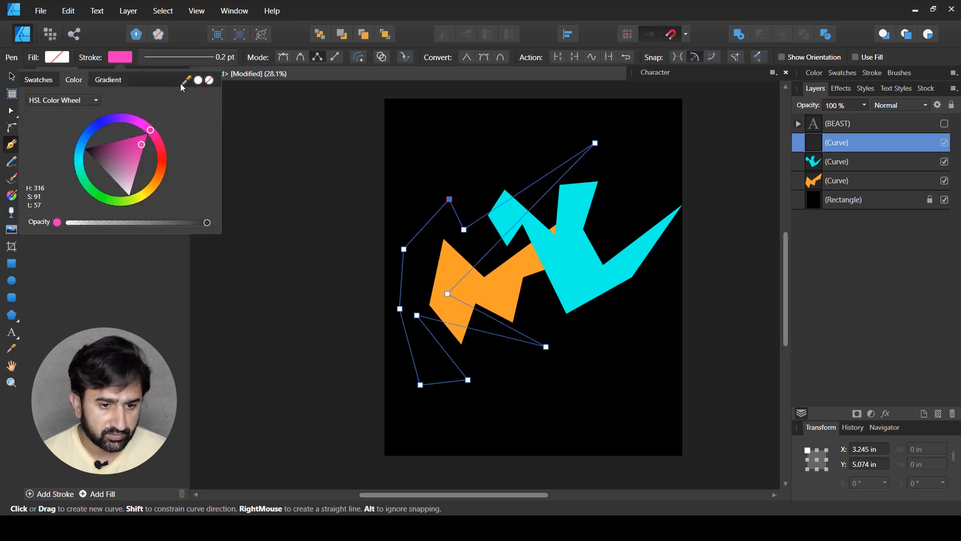
left_click(210, 81)
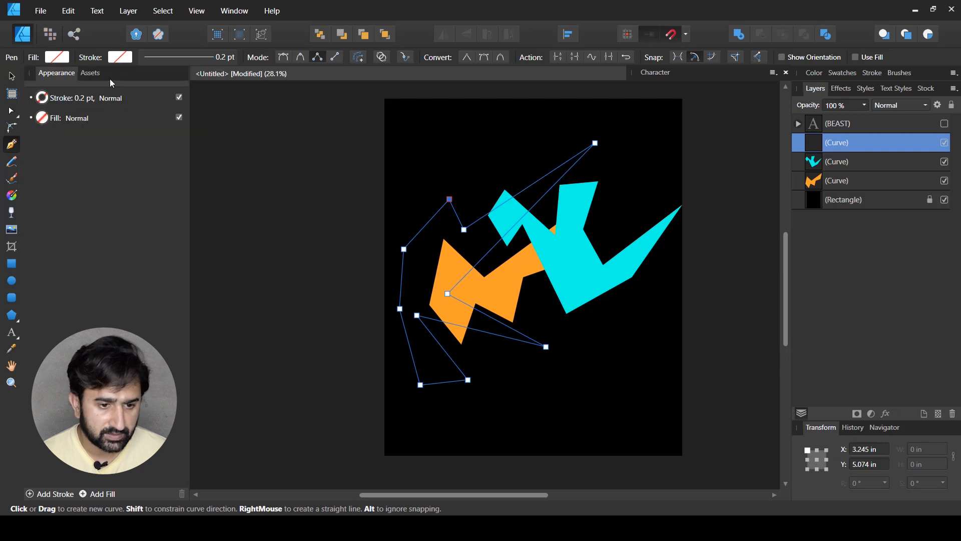
Step: Fill the third jagged shape with magenta at H 296, S 100, L 51
left_click(58, 58)
left_click(61, 79)
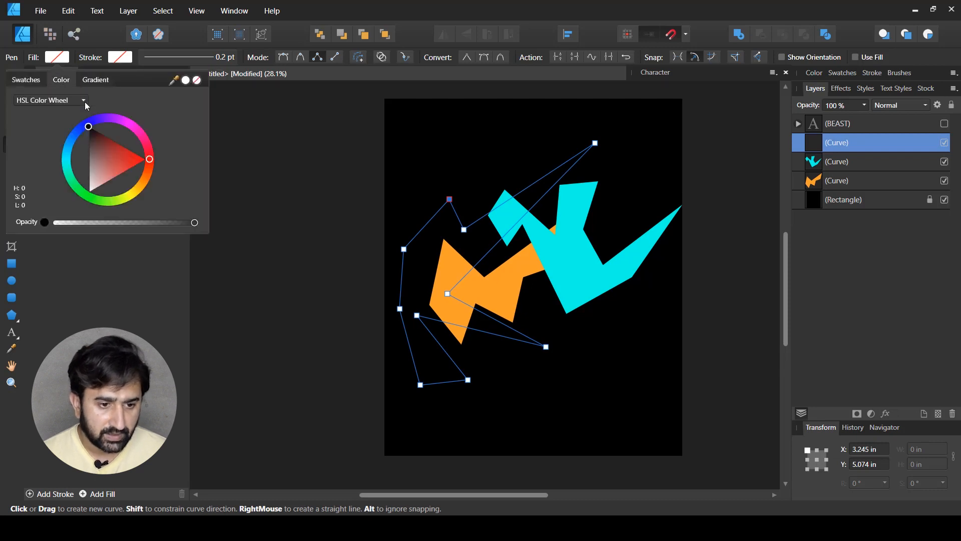
left_click_drag(156, 160, 134, 116)
left_click_drag(123, 150, 125, 130)
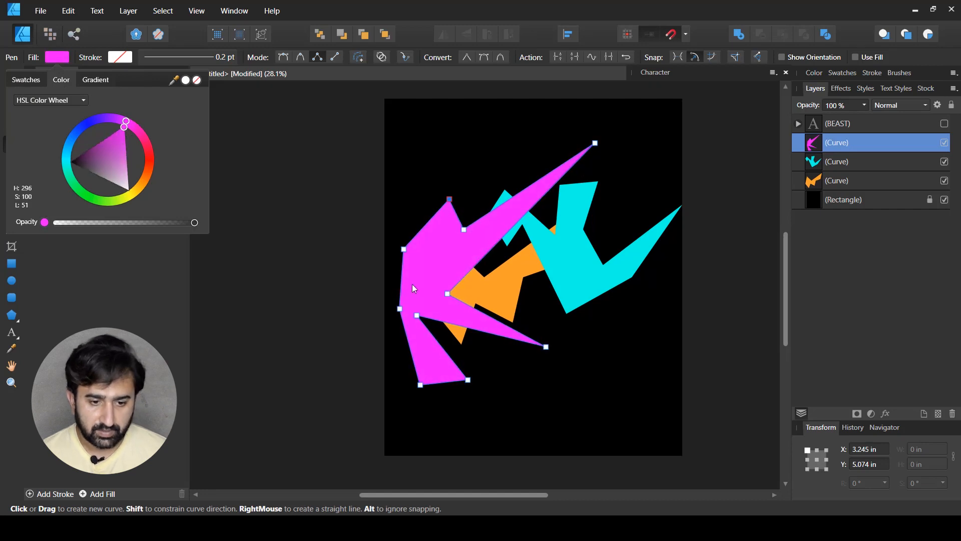
left_click(62, 55)
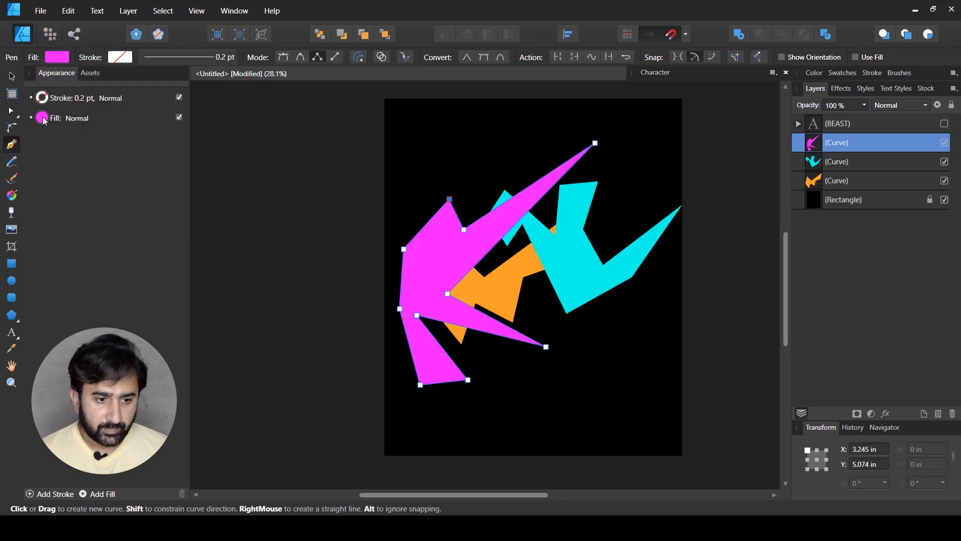
Step: Rotate the magenta shape to -18.8°, place it at about X 3.433 in, Y 0.11 in, and deselect it
left_click(12, 76)
left_click_drag(440, 277, 437, 266)
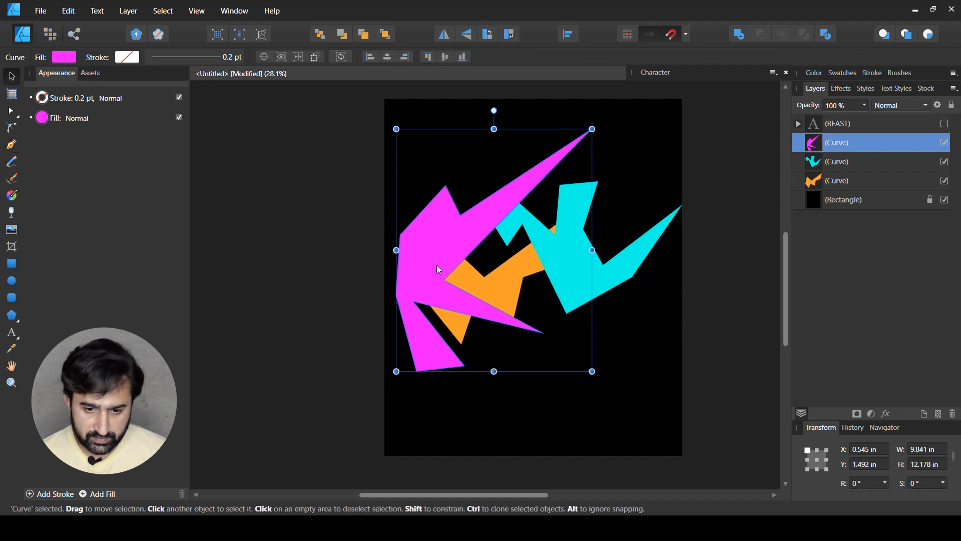
left_click(599, 383)
left_click(530, 327)
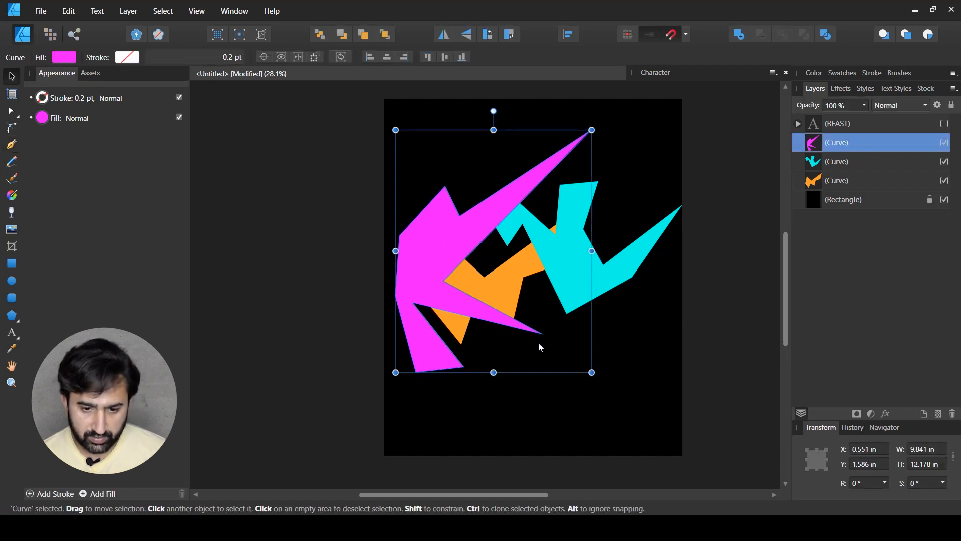
left_click_drag(596, 380, 584, 393)
mouse_move(446, 256)
left_mouse_down()
mouse_move(470, 247)
mouse_move(454, 259)
left_mouse_up()
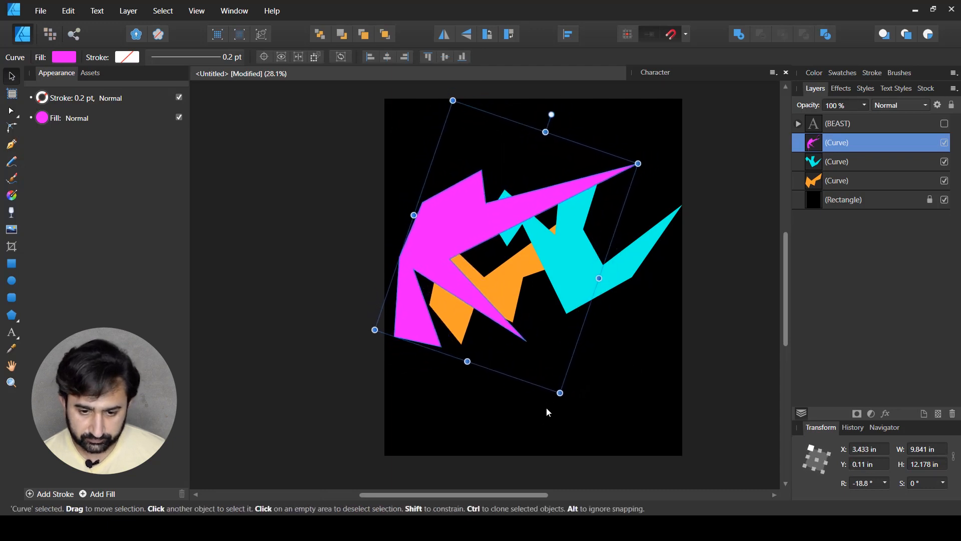
left_click(391, 399)
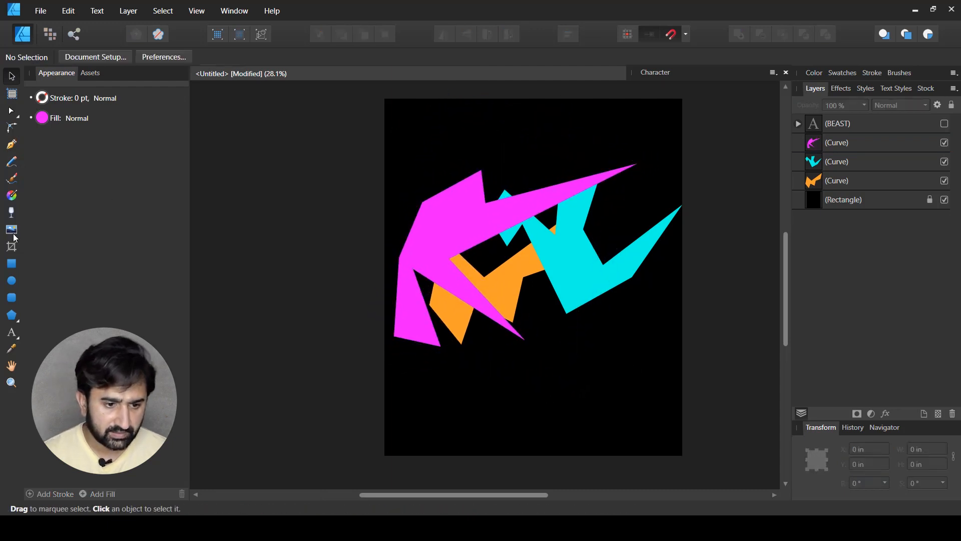
Step: Draw a full-width rectangle of about 15 × 9.711 in at Y 3.141 in and place it directly above the black background in the layer order
left_click(12, 264)
left_click_drag(385, 160, 683, 354)
mouse_move(870, 128)
left_mouse_down()
mouse_move(871, 219)
mouse_move(871, 199)
mouse_move(872, 211)
mouse_move(834, 204)
mouse_move(835, 215)
left_mouse_up()
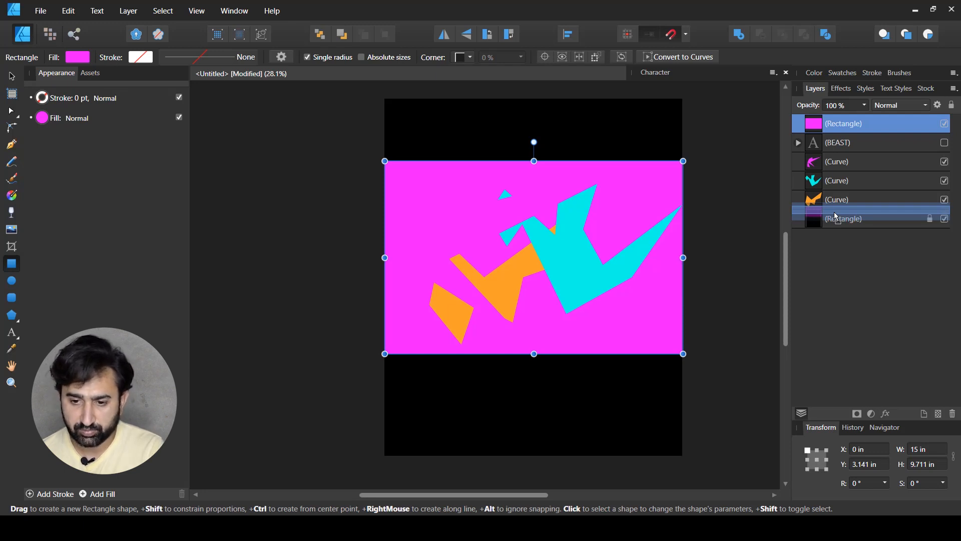
left_click_drag(836, 219, 835, 218)
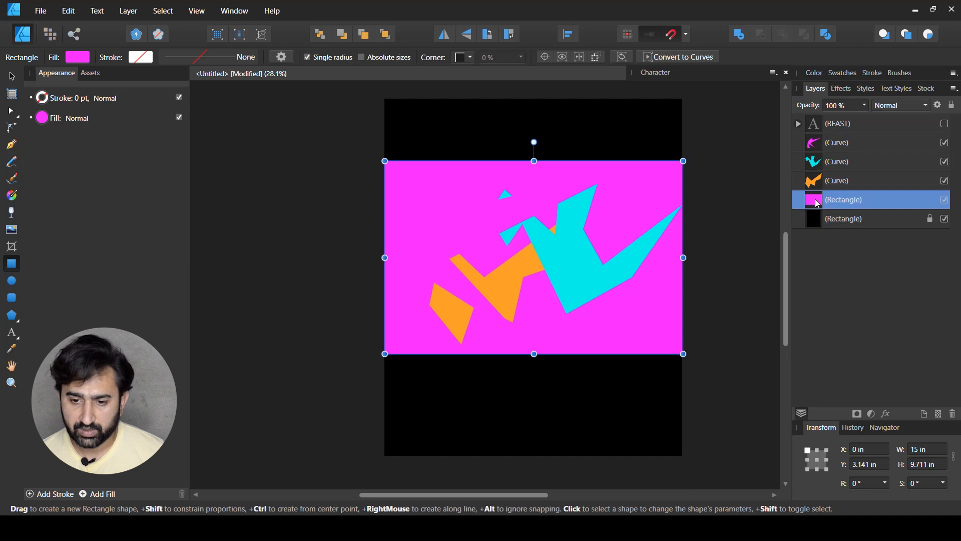
Step: Fill the new rectangle with dark purple at H 254, S 33, L 28
left_click(77, 58)
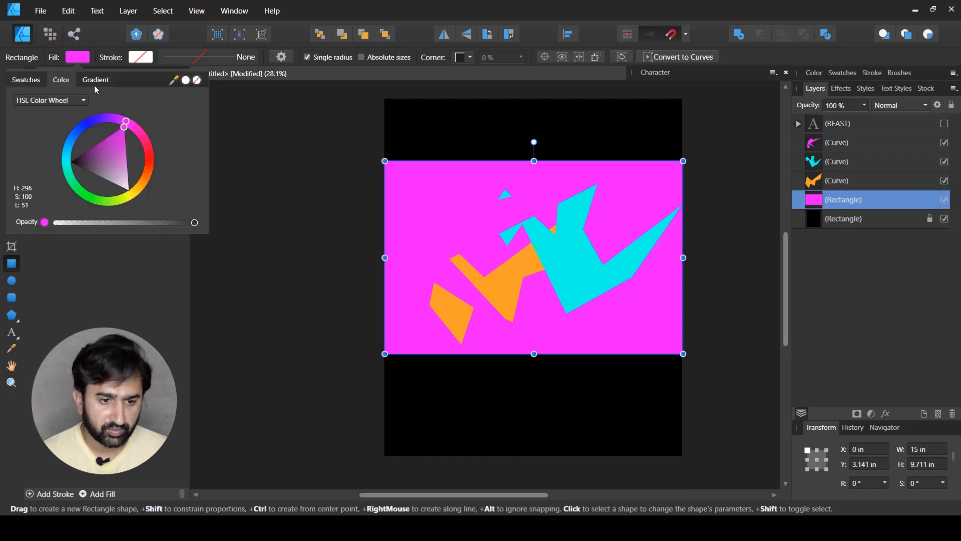
left_click(145, 184)
mouse_move(124, 175)
left_mouse_down()
mouse_move(87, 172)
mouse_move(114, 170)
mouse_move(139, 142)
mouse_move(100, 134)
mouse_move(99, 180)
mouse_move(96, 172)
left_mouse_up()
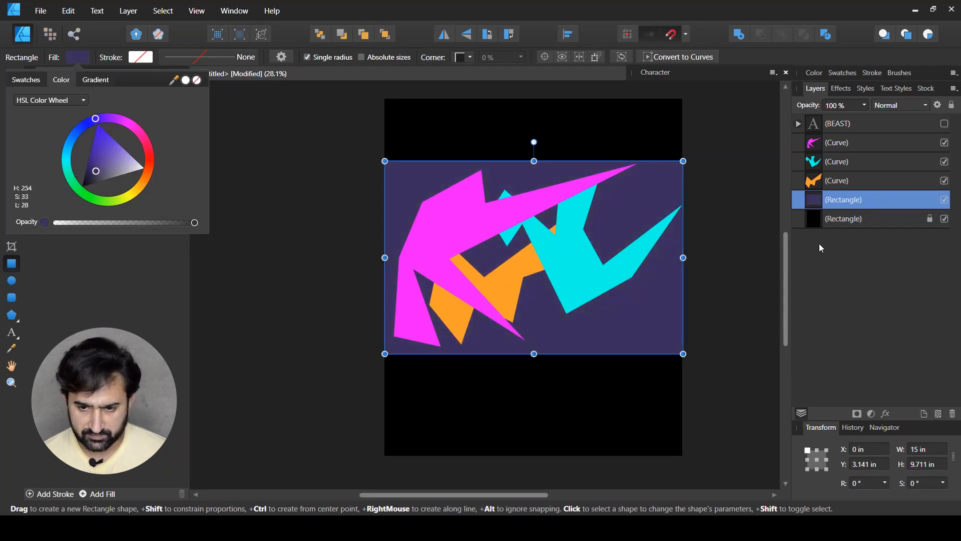
Step: Select the three jagged shapes and the purple rectangle and group them
left_click(851, 182)
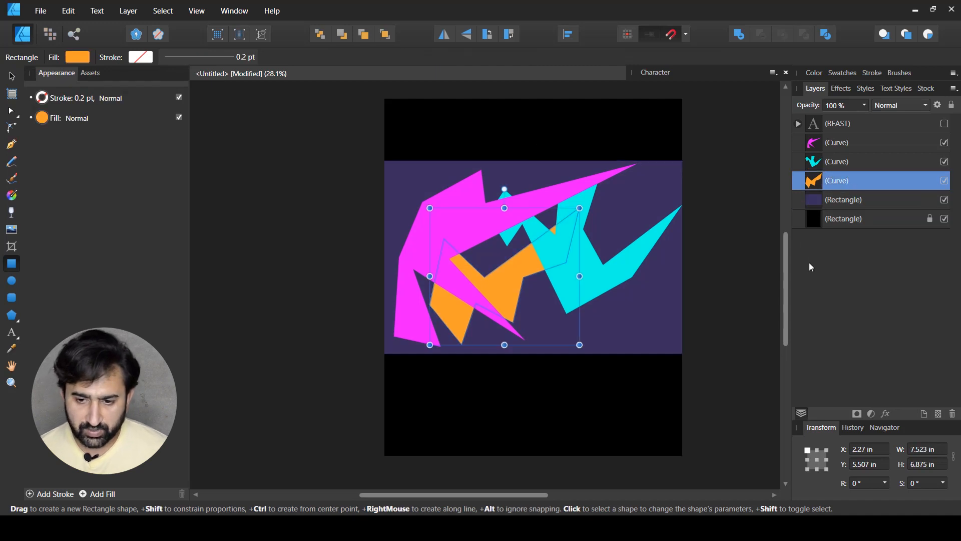
left_click(856, 203)
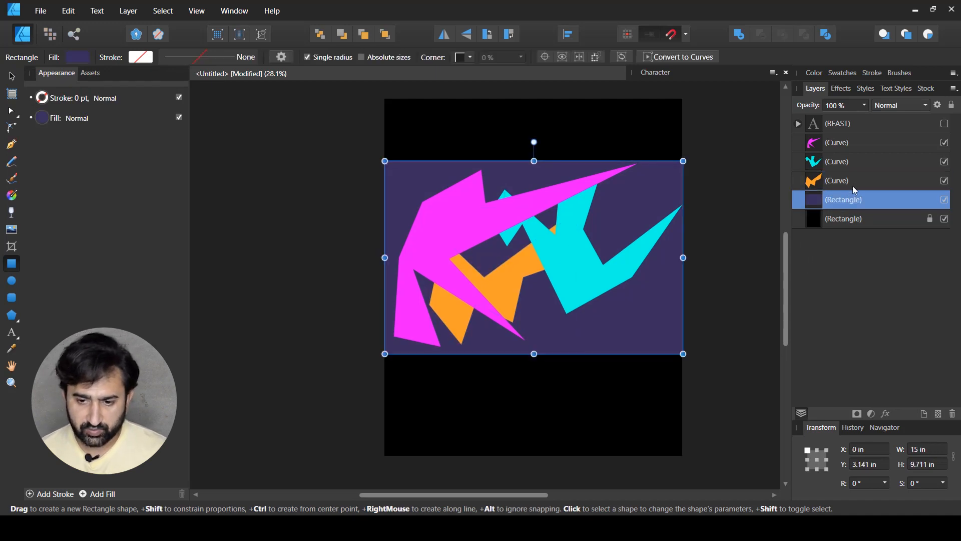
left_click(859, 149, "shift")
right_click(459, 251)
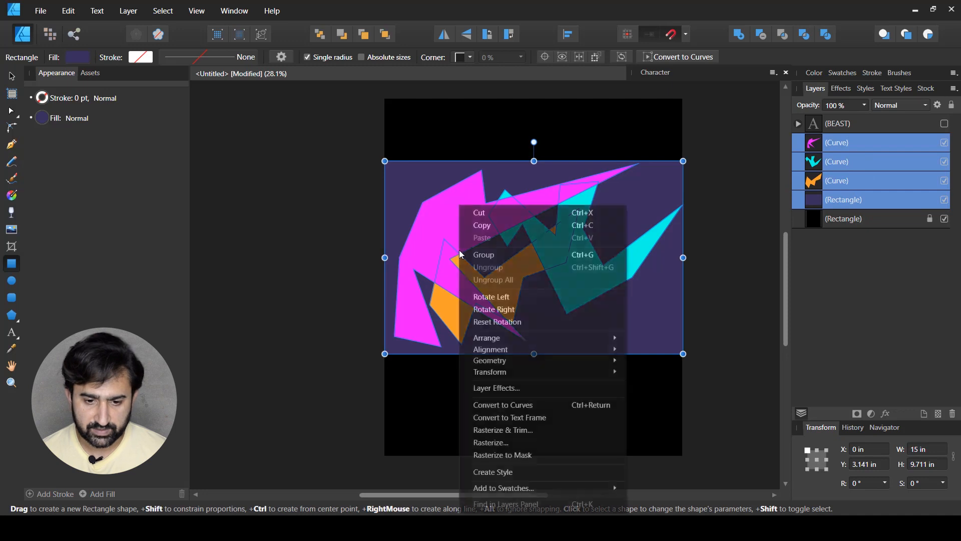
left_click(501, 253)
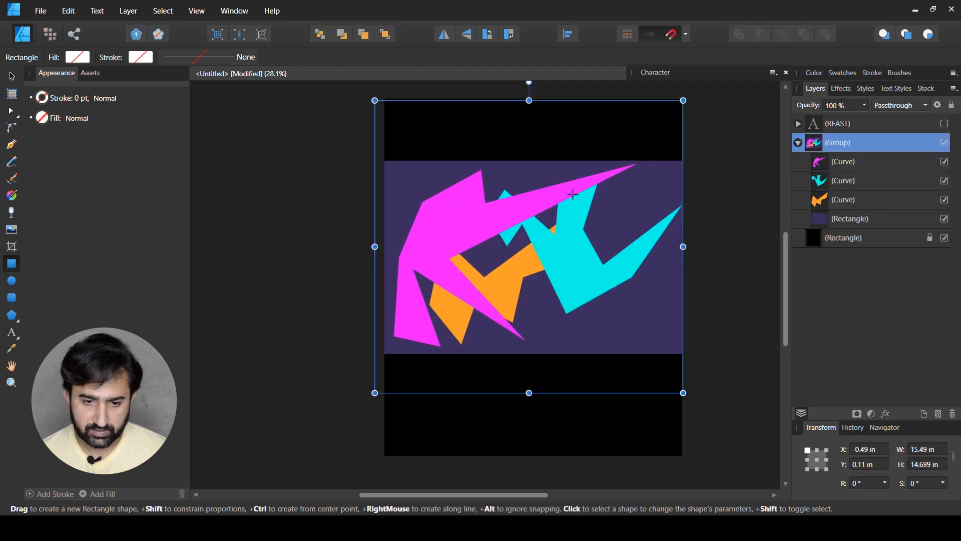
Step: Add the art text "vibe", enlarge it to about 12.508 × 5.111 in, and place it at about X 0 in, Y 4.915 in
left_click(13, 332)
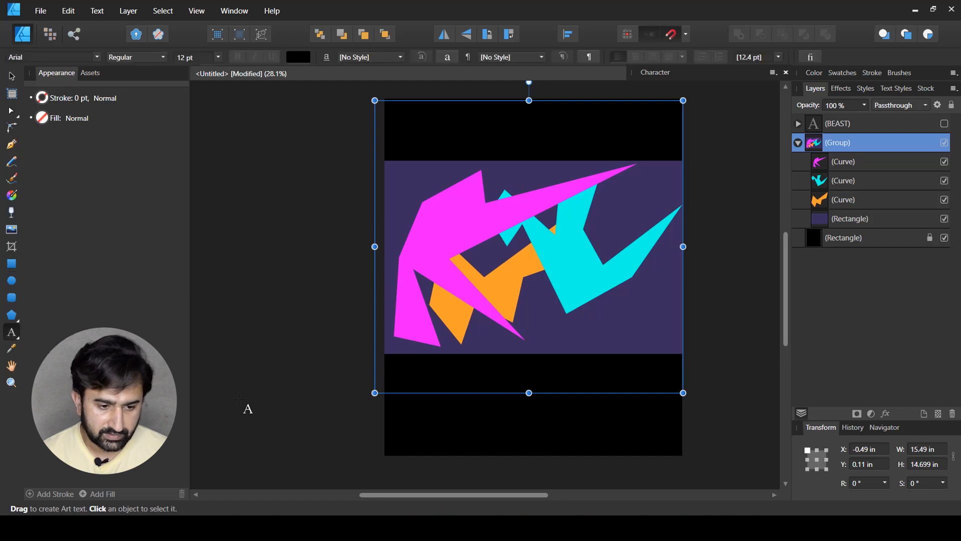
left_click(399, 205)
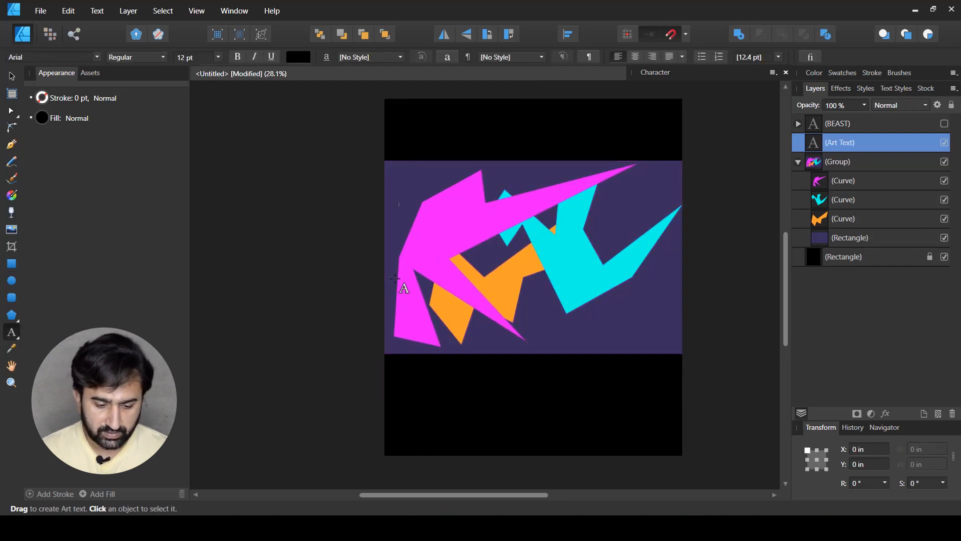
type("vibe")
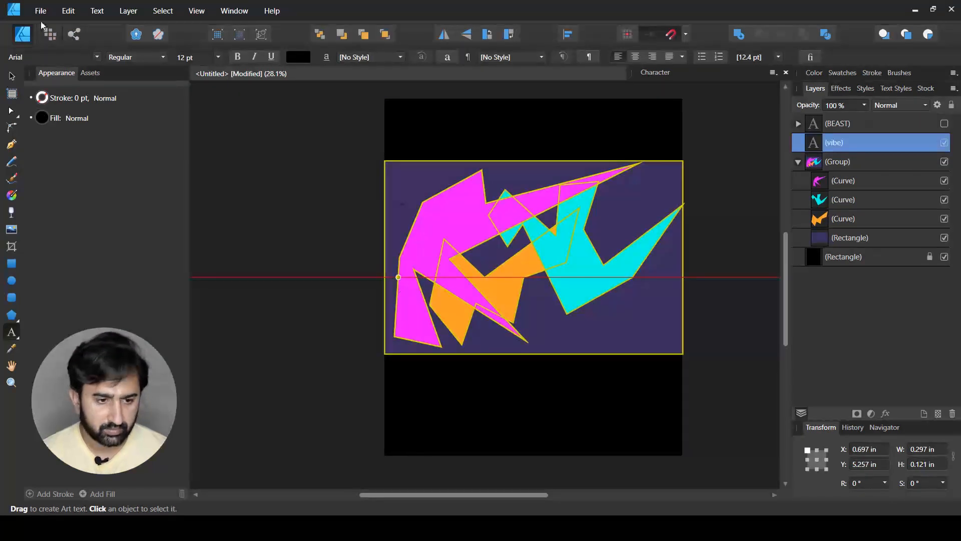
left_click(10, 77)
left_click_drag(403, 203, 644, 103)
left_click_drag(576, 178, 544, 275)
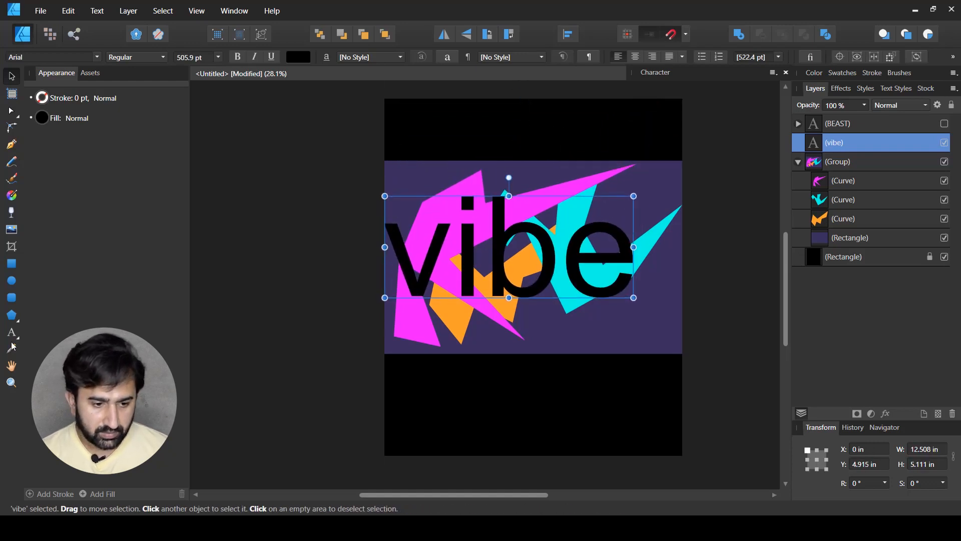
Step: Change the text to uppercase VIBE in Arial Black at 359.1 pt and place it at about X 0.298 in, Y 6.211 in
key("t")
left_click(505, 249)
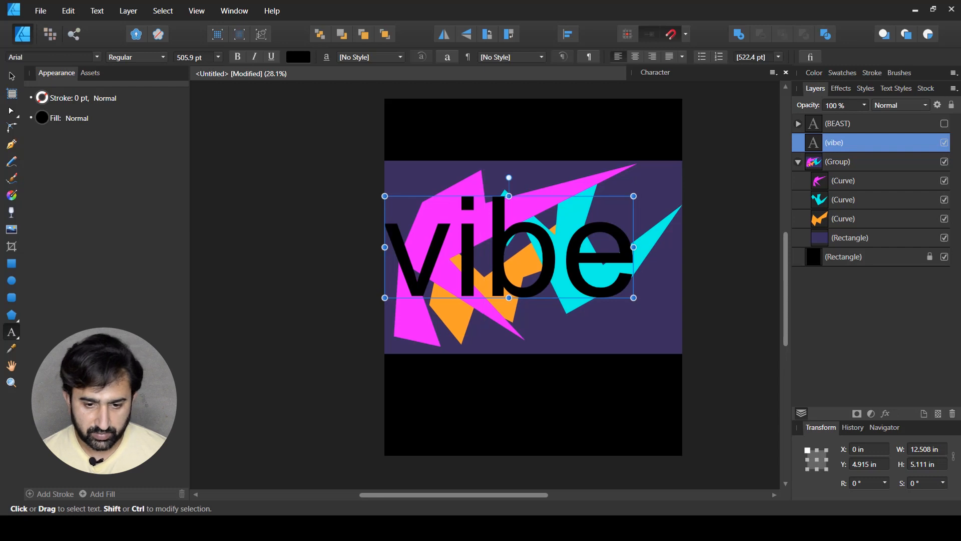
key("ctrl+a")
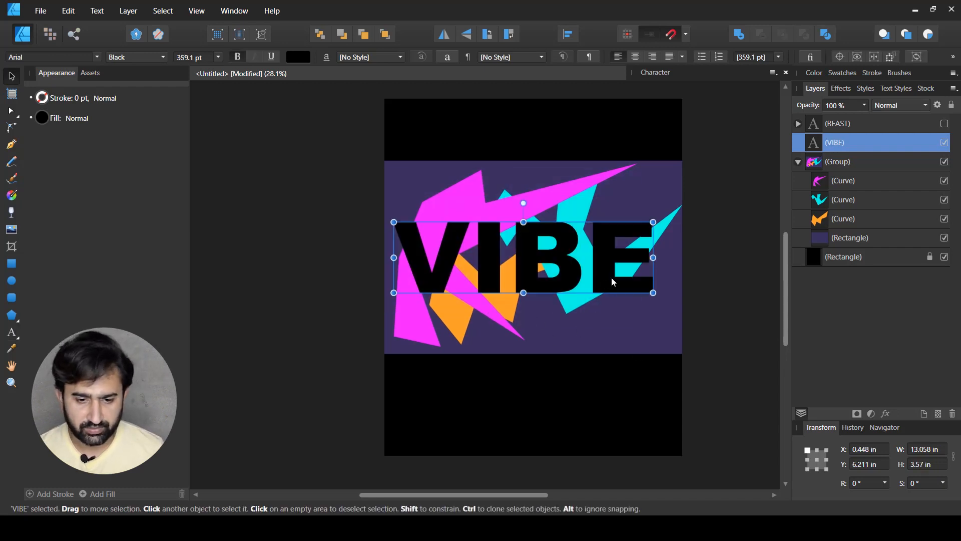
left_click_drag(596, 276, 604, 273)
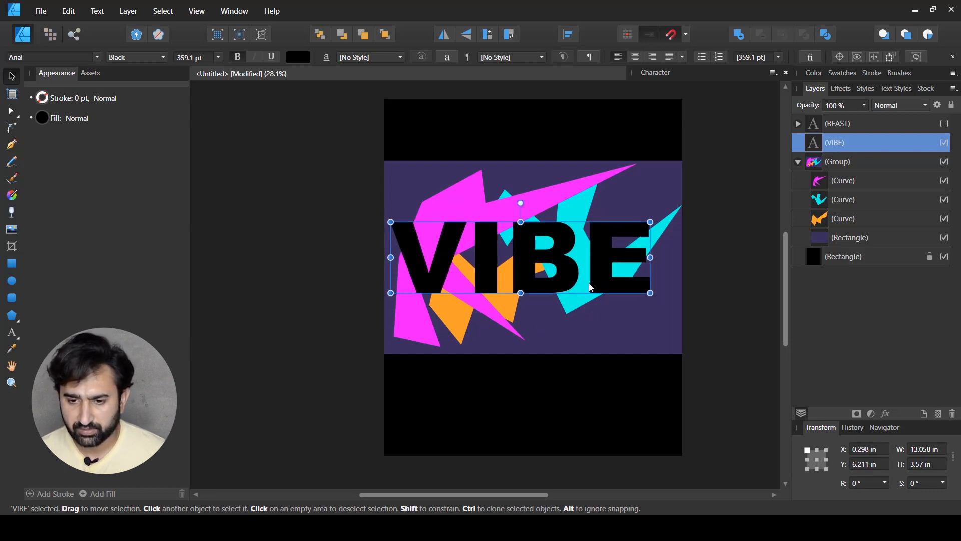
Step: Collapse the group of jagged shapes and clip it inside the VIBE text, then deselect everything
left_click(797, 162)
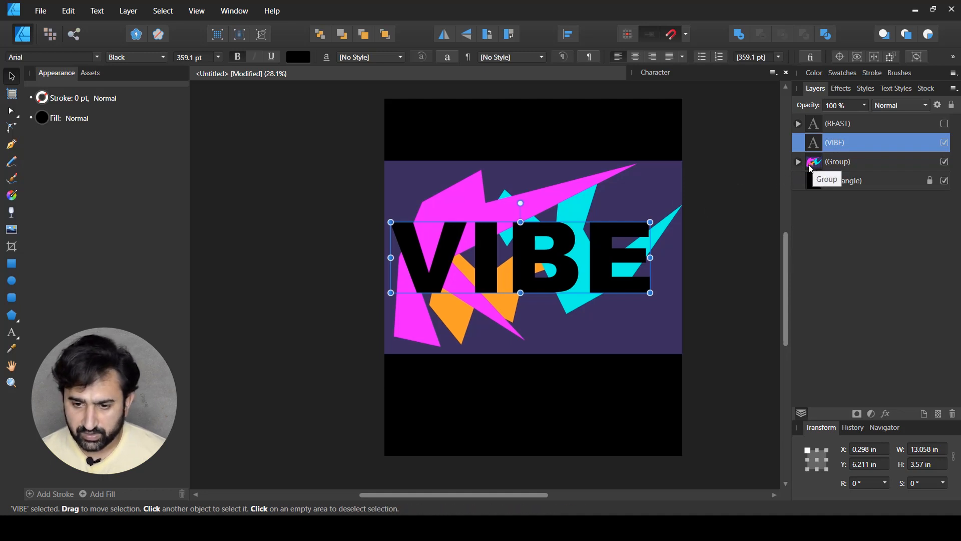
left_click_drag(814, 167, 830, 155)
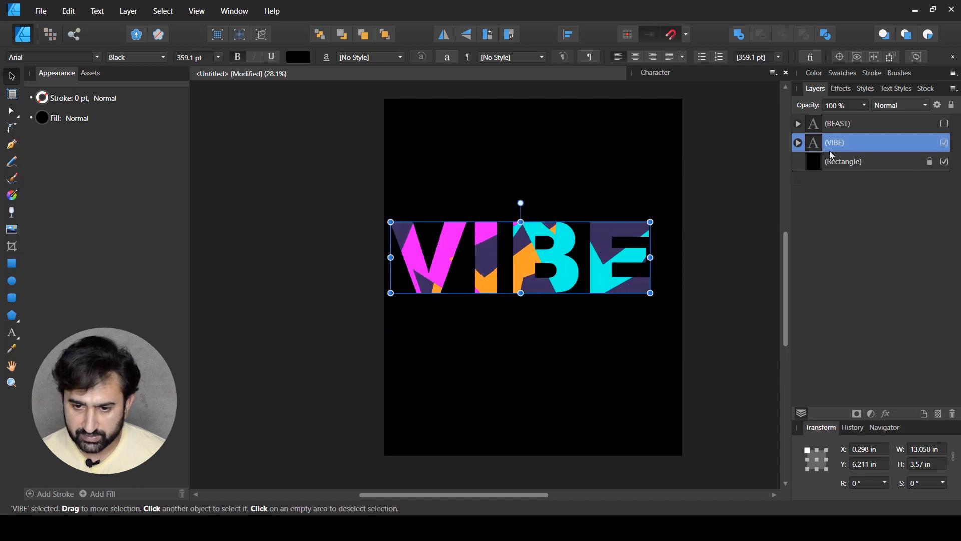
left_click(838, 161)
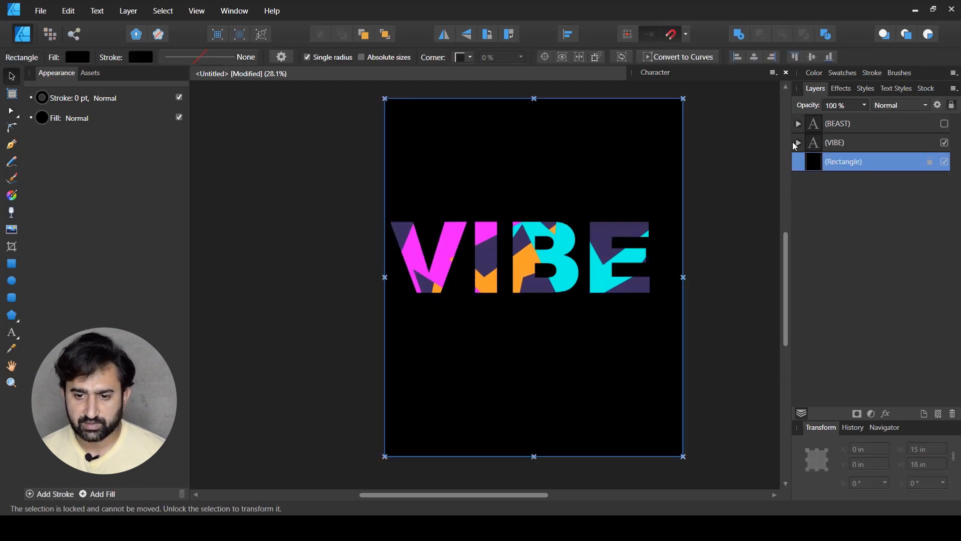
left_click(720, 259)
Step: Move the pattern-filled VIBE text near the top of the page, at about X 0.971 in, Y 0.885 in, and keep it selected
left_click_drag(605, 268, 613, 205)
mouse_move(615, 245)
left_mouse_down()
mouse_move(621, 288)
mouse_move(609, 248)
left_mouse_up()
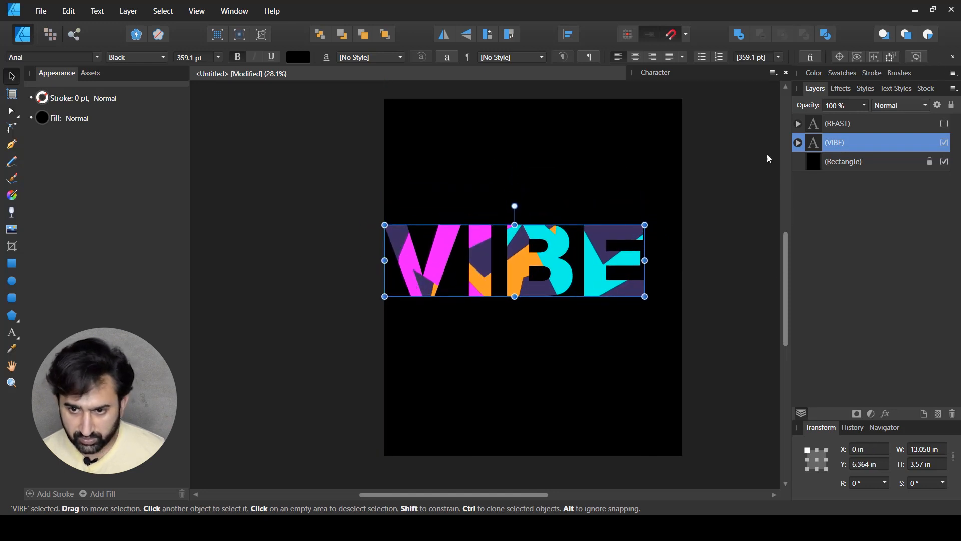
left_click(949, 60)
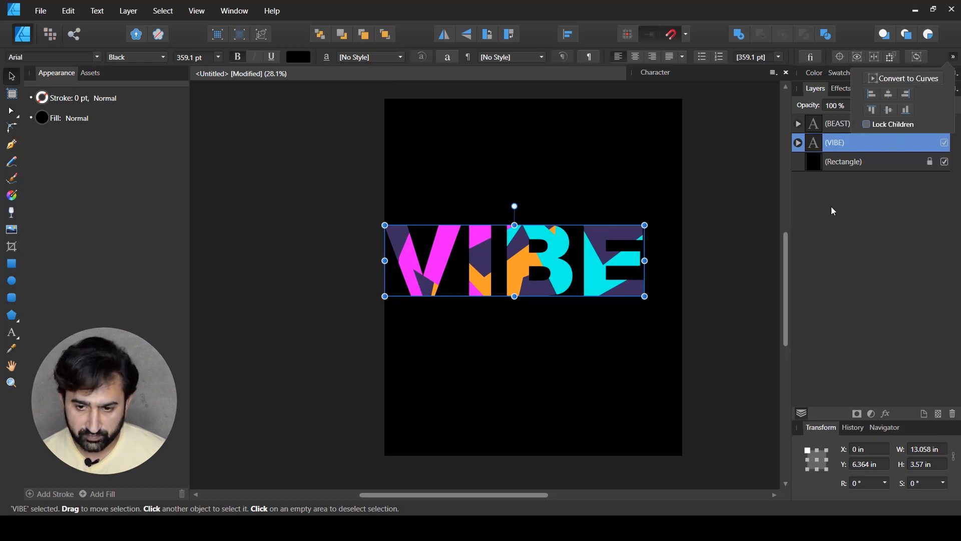
left_click_drag(530, 265, 530, 155)
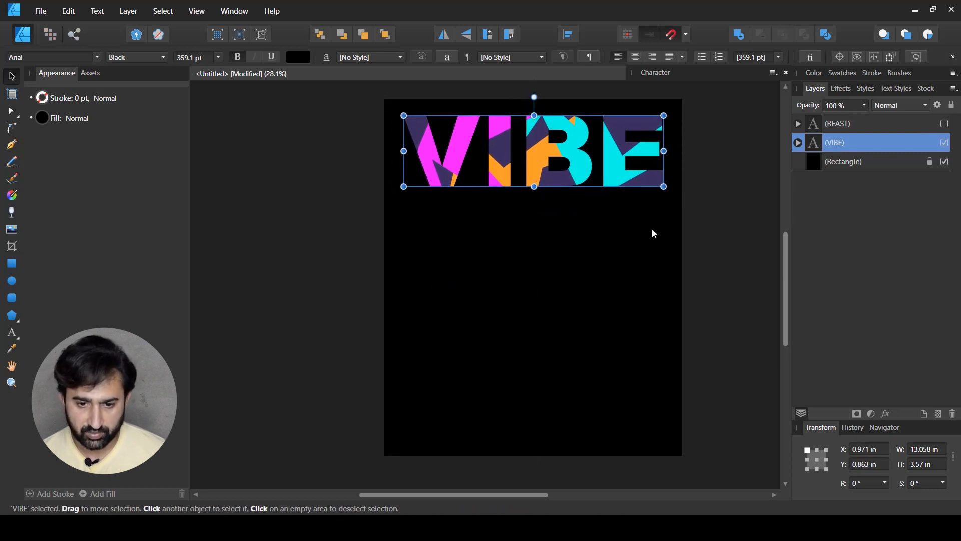
left_click(714, 241)
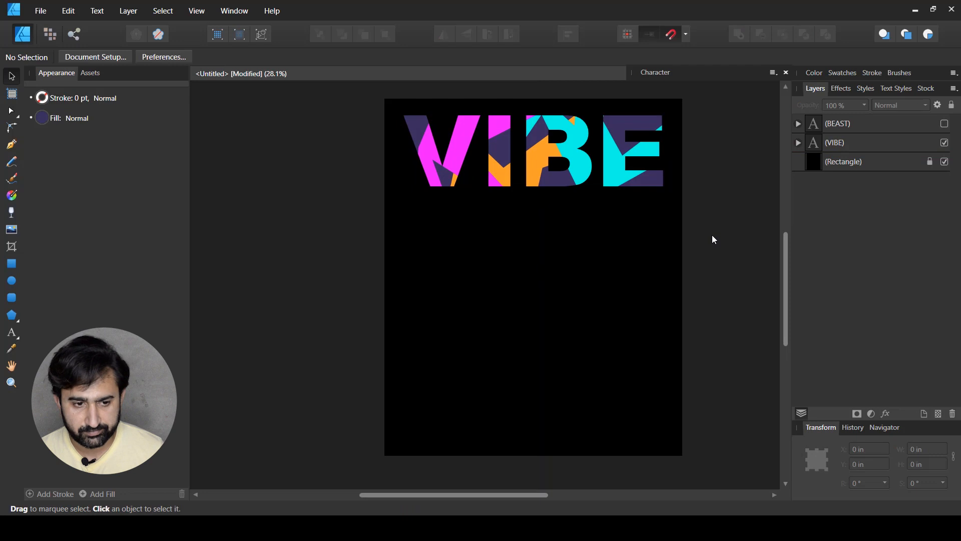
left_click(659, 182)
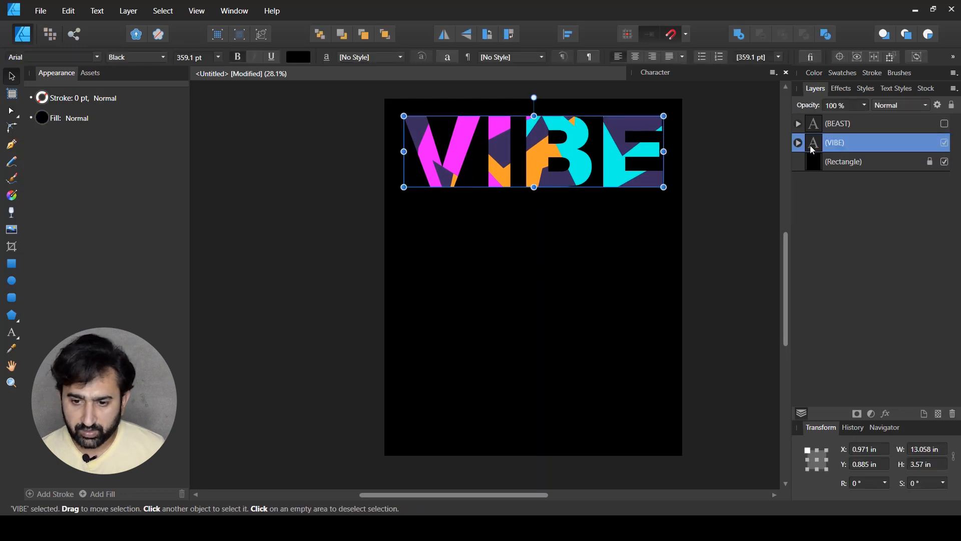
Step: Expand the VIBE text and its clipped group in the layer list and select the orange curve
left_click(798, 143)
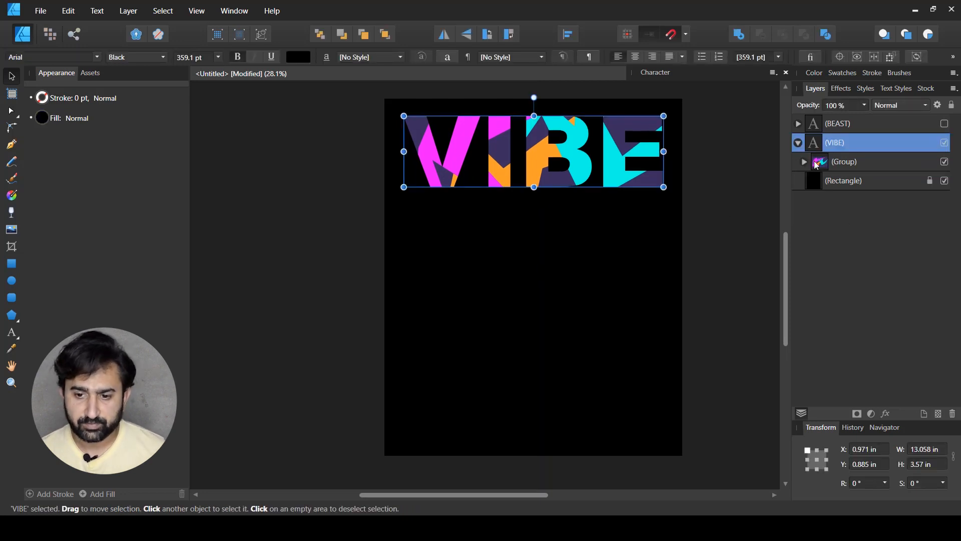
left_click(804, 162)
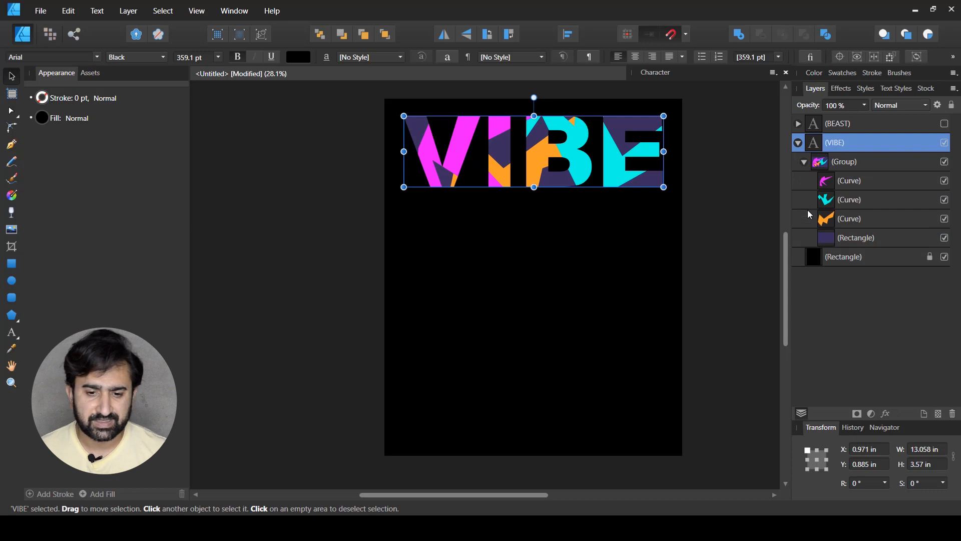
left_click(872, 186)
left_click(866, 201)
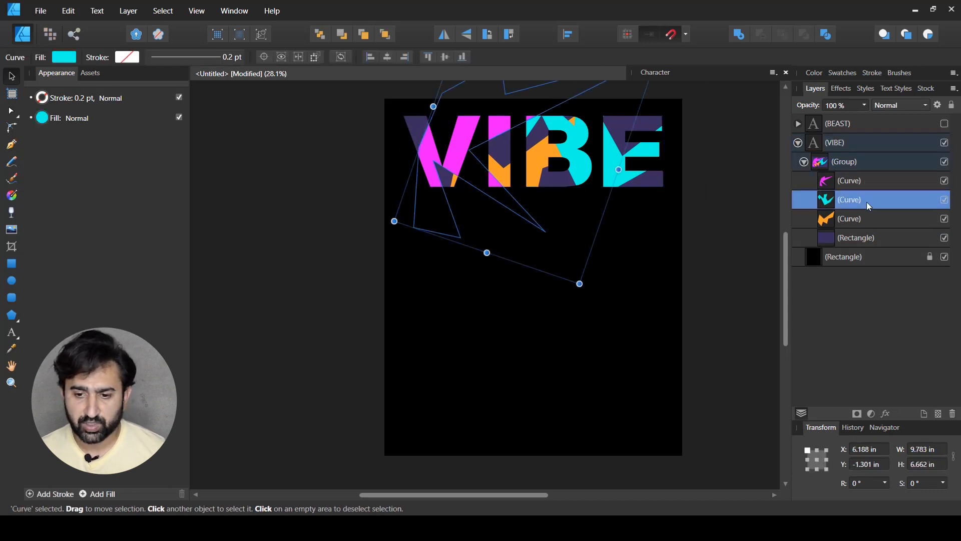
left_click(857, 219)
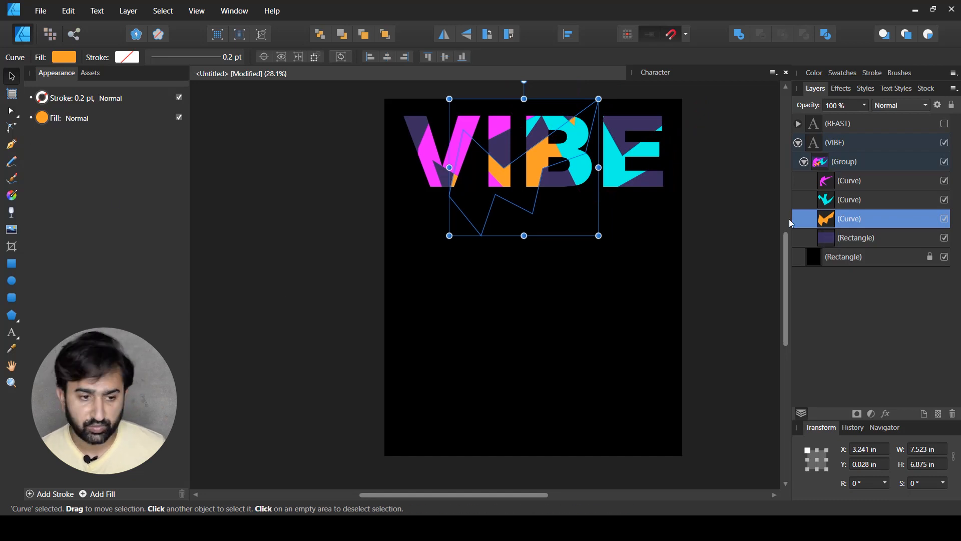
Step: Draw a closed eight-point jagged shape of about 6.691 × 7.005 in with the Pen tool, directly above the orange curve, across the letters I and B
left_click(11, 145)
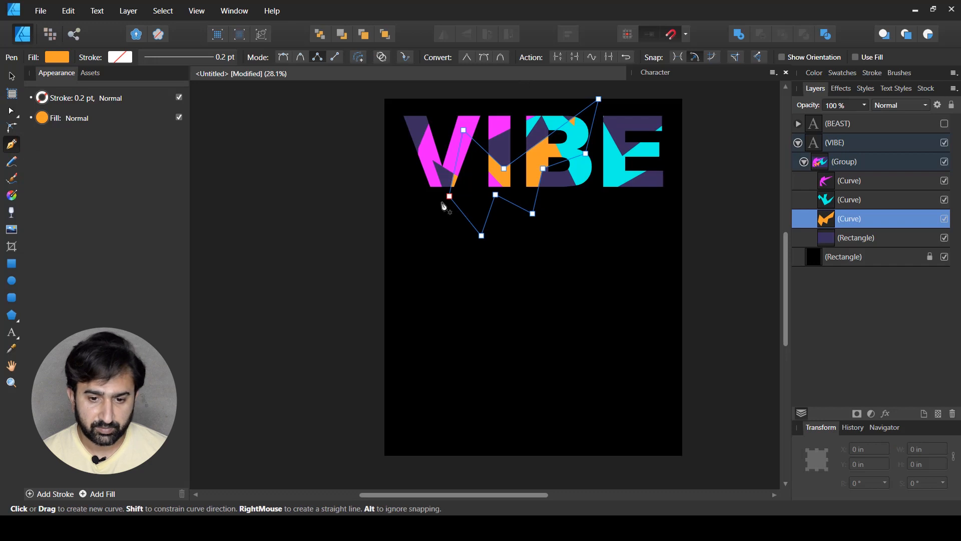
left_click(438, 104)
left_click(526, 110)
left_click(570, 165)
left_click(570, 220)
left_click(534, 244)
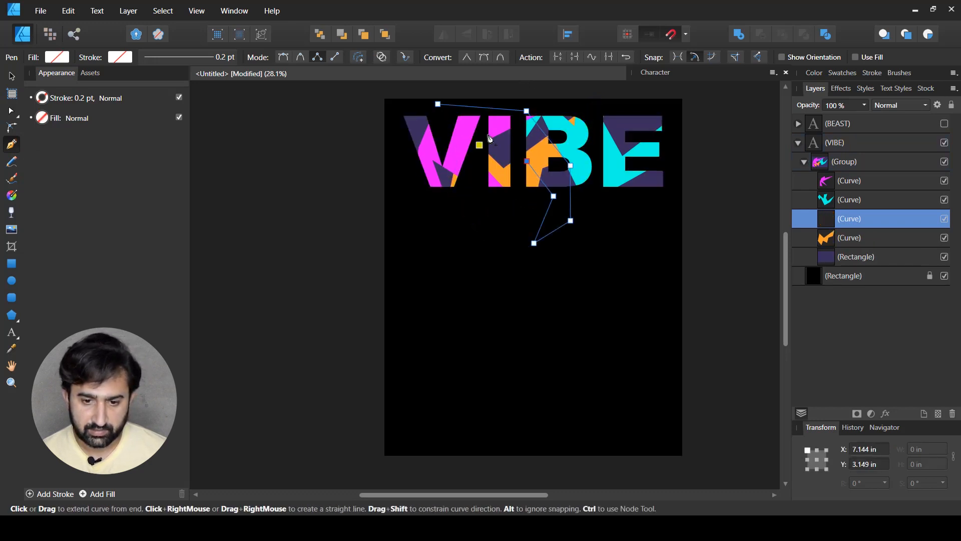
left_click(438, 104)
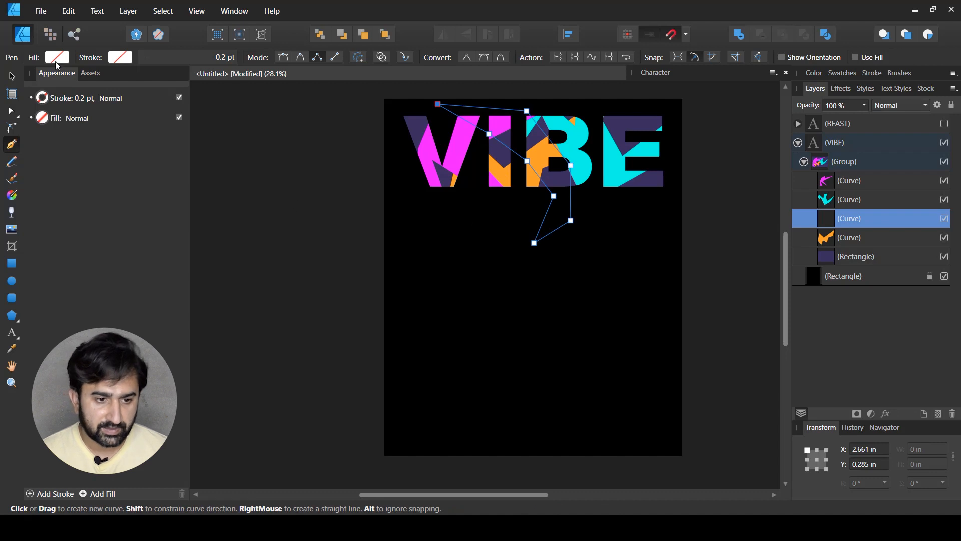
Step: Fill the new jagged shape with a saturated red-orange
left_click(55, 58)
left_click(59, 100)
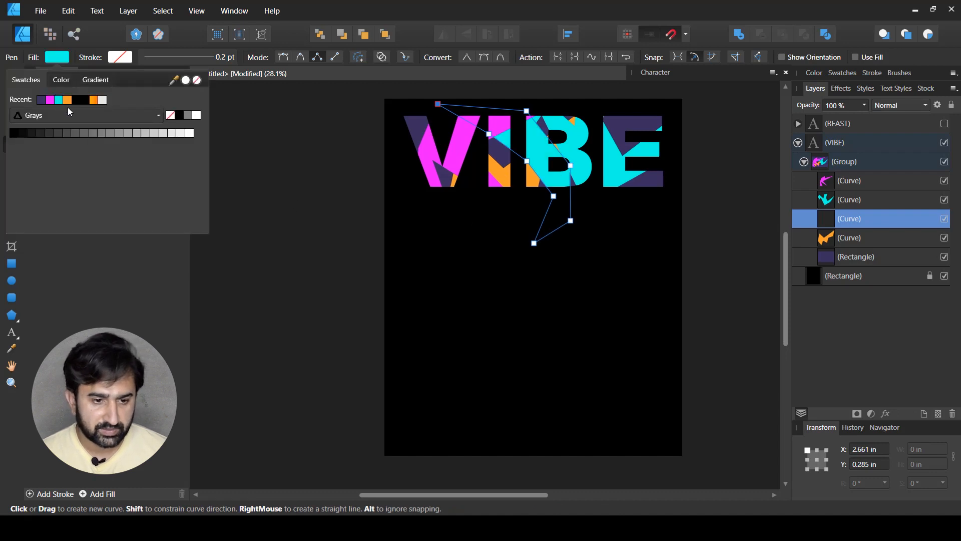
left_click(61, 80)
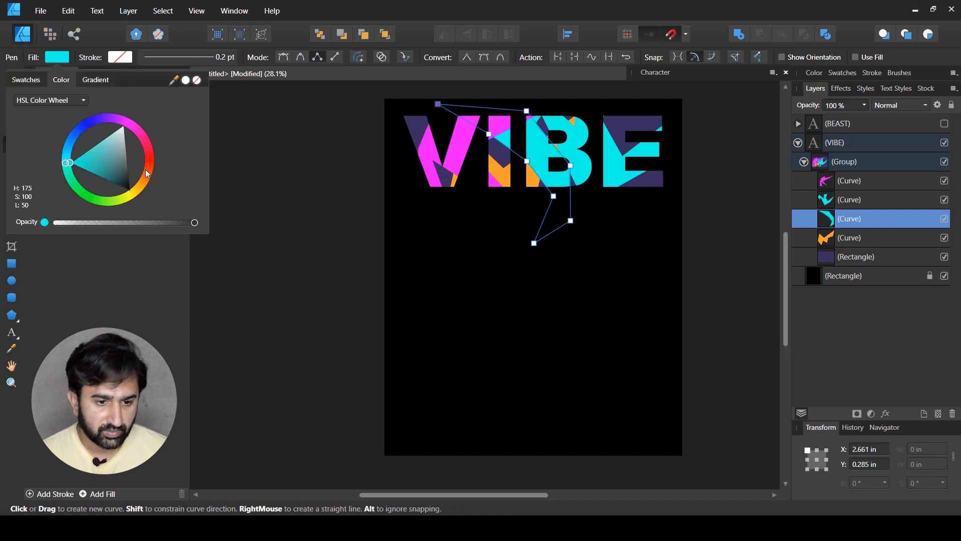
left_click(146, 184)
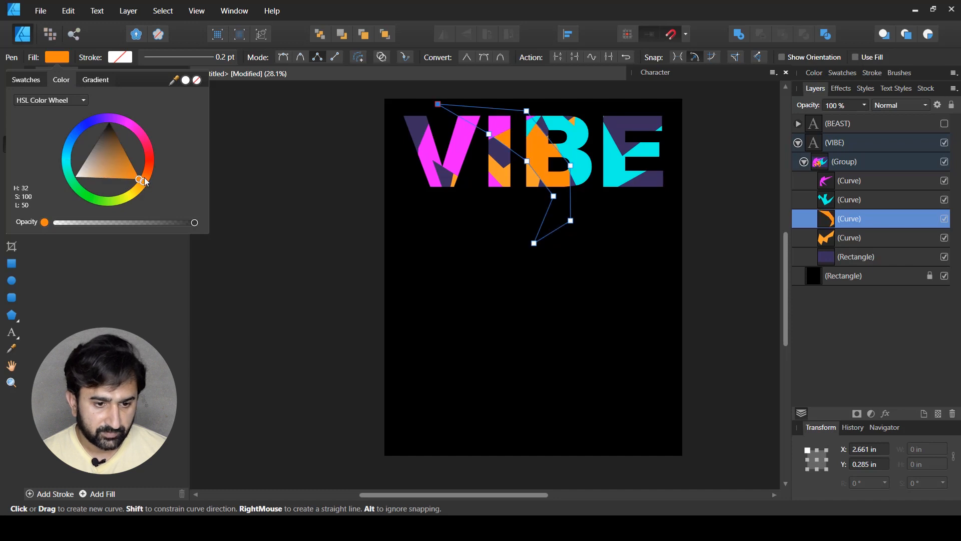
left_click_drag(144, 177, 149, 167)
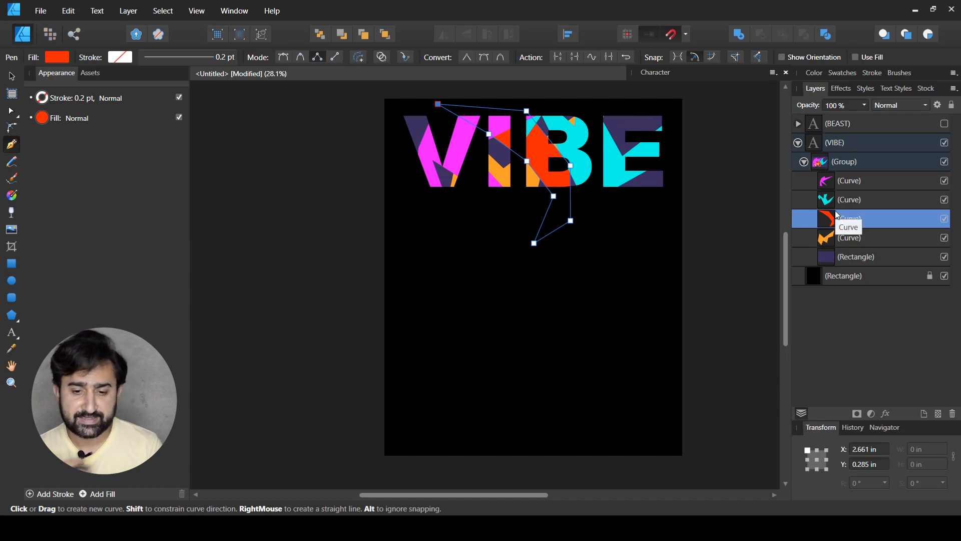
Step: Move the cyan curve to about X 7.5 in, Y -1.376 in and the red curve to about X 3.258 in, Y 0.367 in
left_click(12, 76)
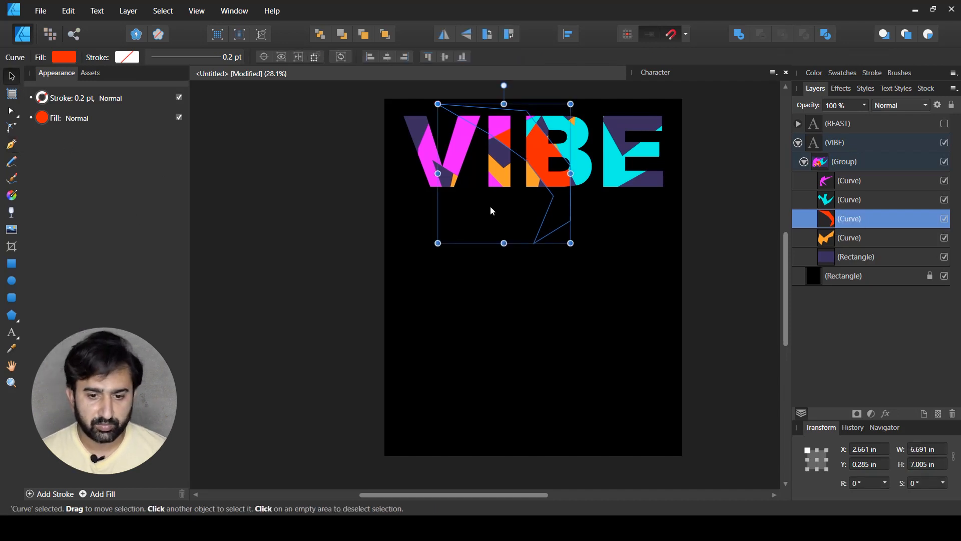
left_click(837, 200)
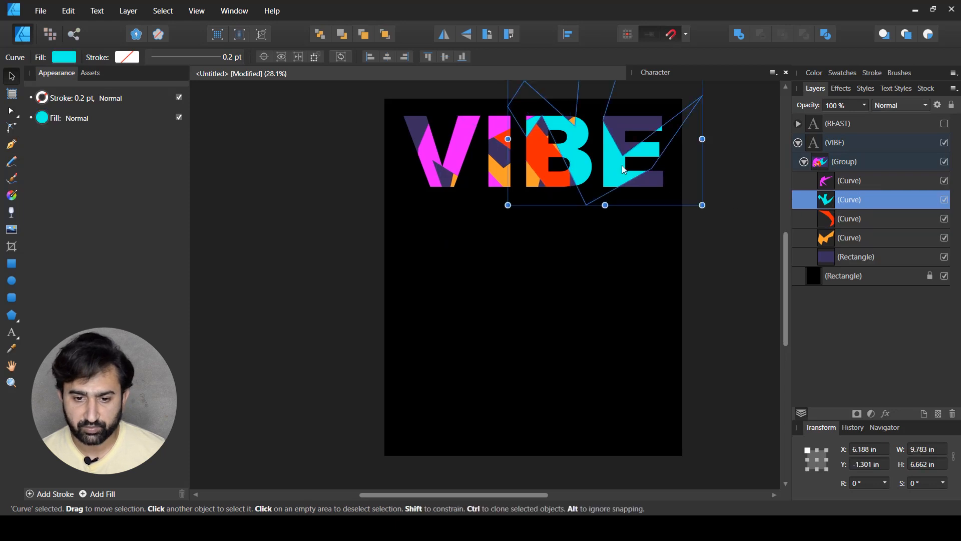
left_click_drag(608, 170, 582, 172)
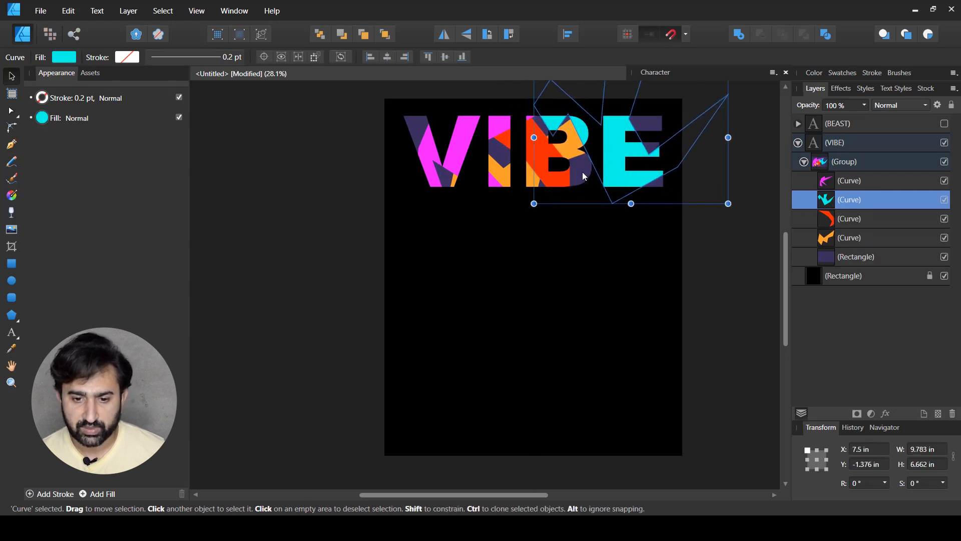
left_click(845, 217)
left_click_drag(539, 200, 574, 221)
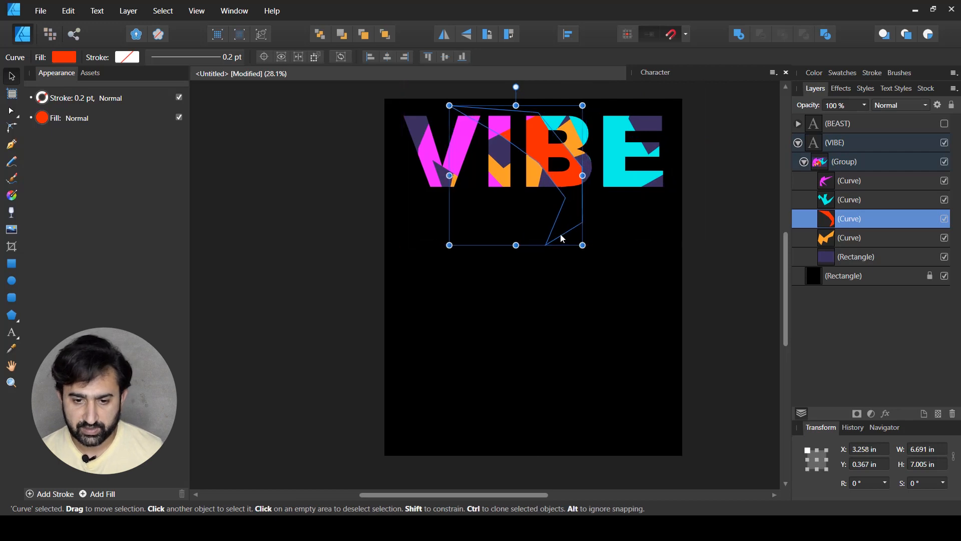
Step: Set the magenta curve's blend mode to Color Dodge
left_click(866, 187)
left_click(864, 200)
left_click(857, 253)
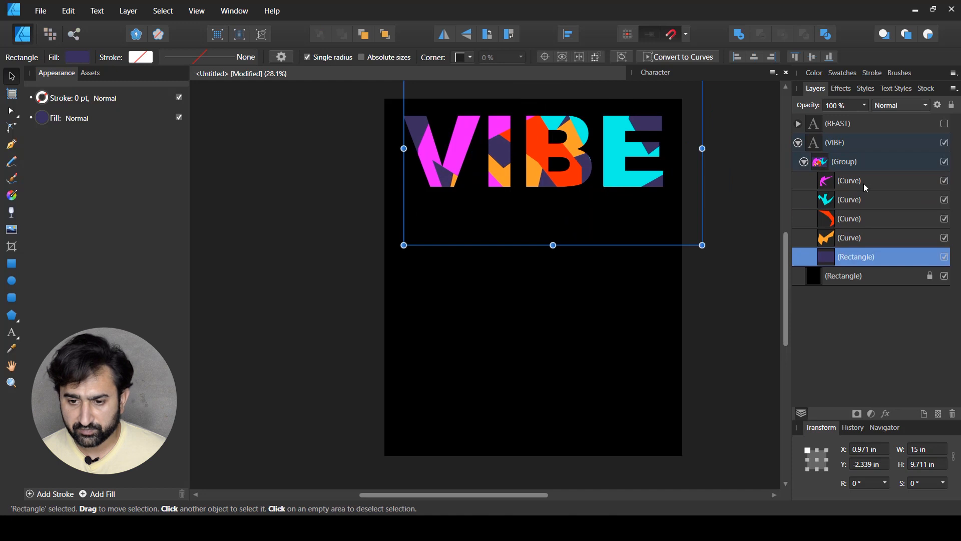
left_click(865, 186)
left_click(901, 106)
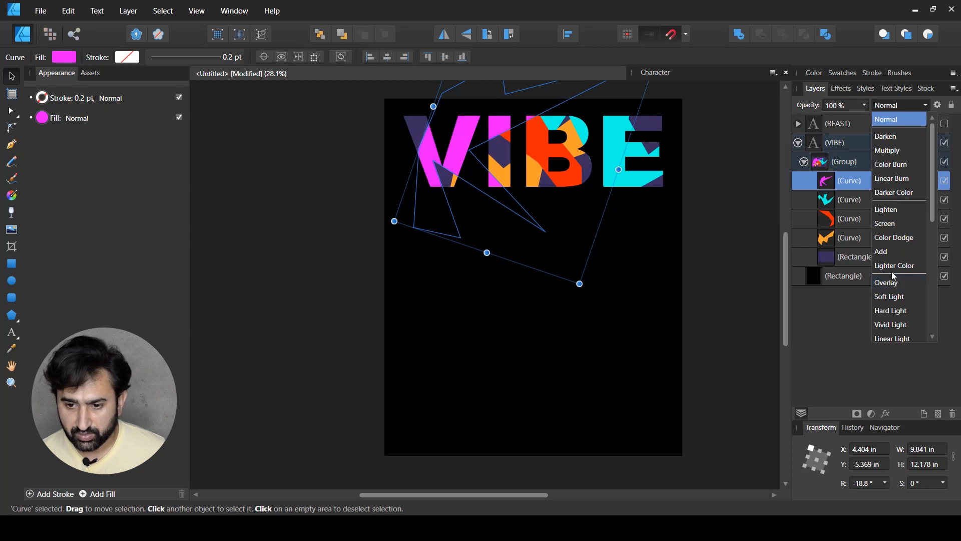
left_click(895, 237)
Step: Set the cyan curve's blend mode to Overlay
left_click(860, 199)
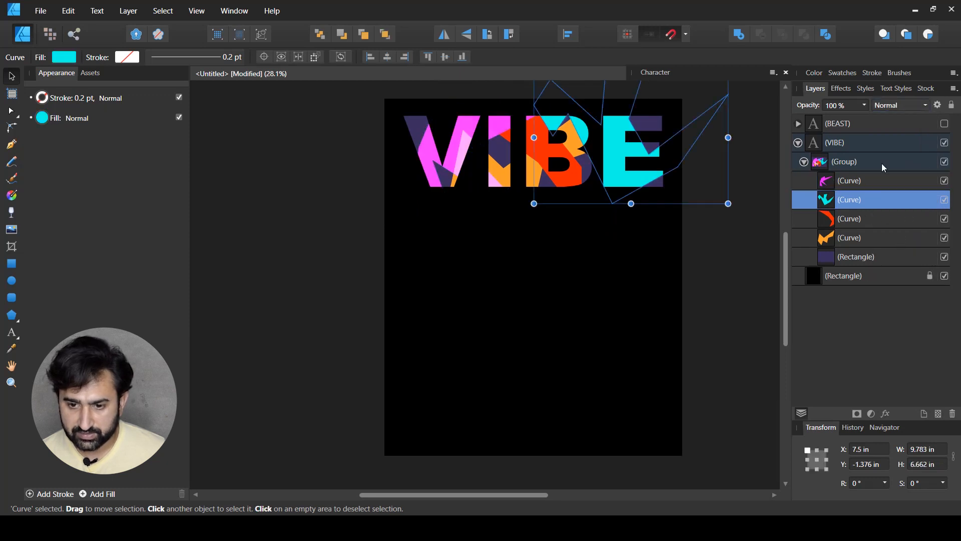
left_click(900, 106)
left_click(891, 278)
Step: Set the red-orange curve's blend mode to Screen
left_click(851, 219)
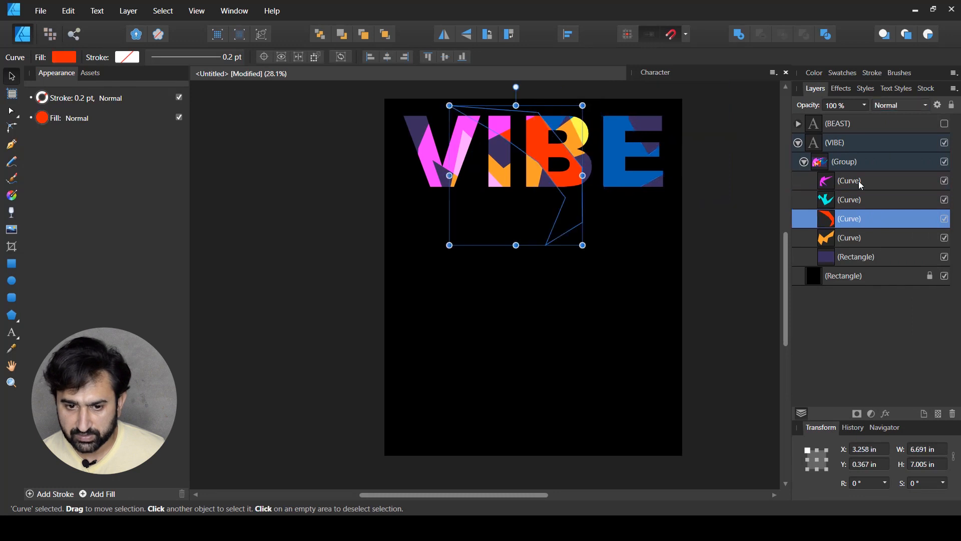
left_click(894, 105)
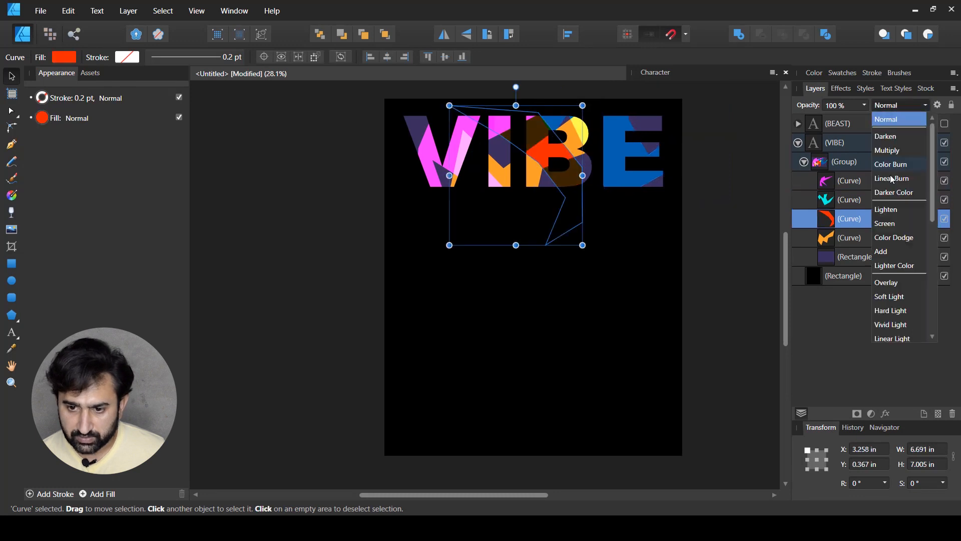
left_click(897, 230)
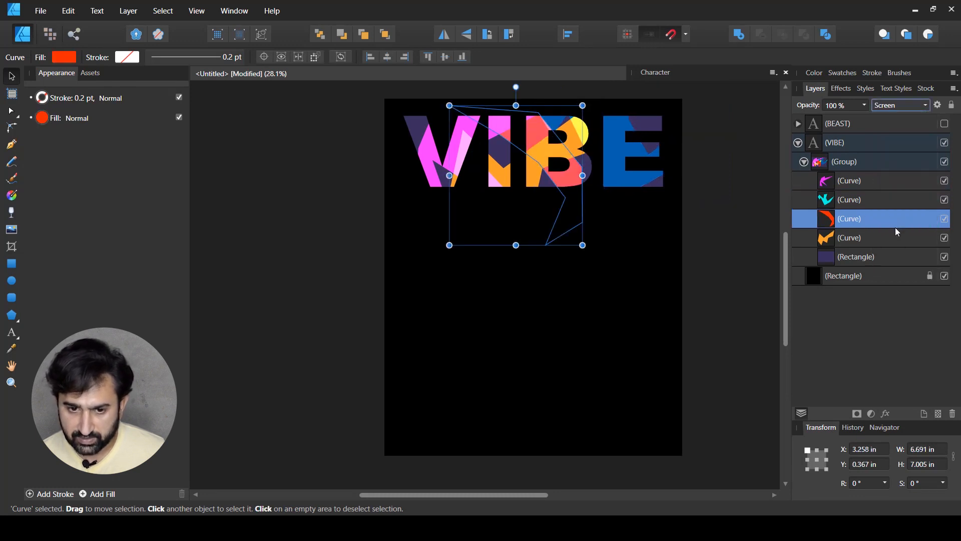
Step: Set the orange curve's blend mode to Hard Light
left_click(852, 239)
left_click(904, 107)
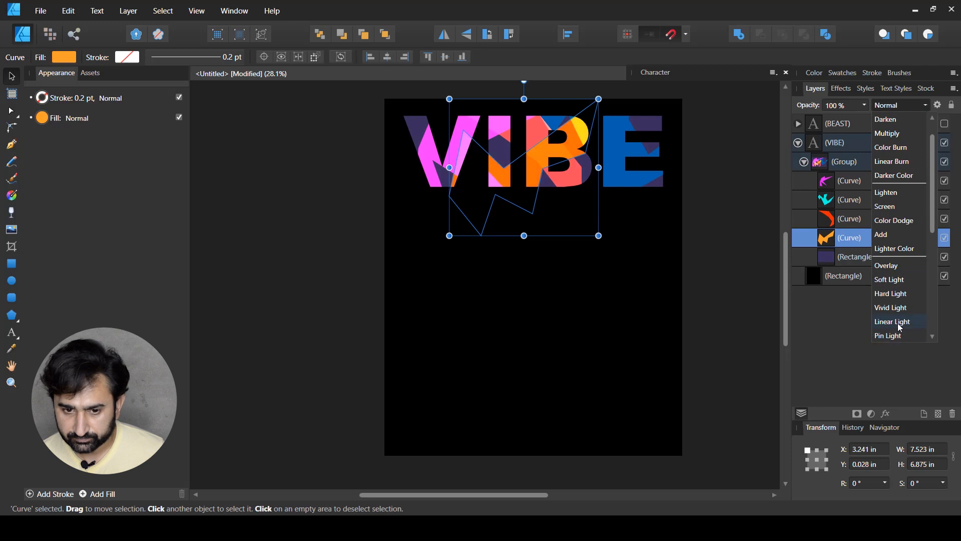
left_click(904, 296)
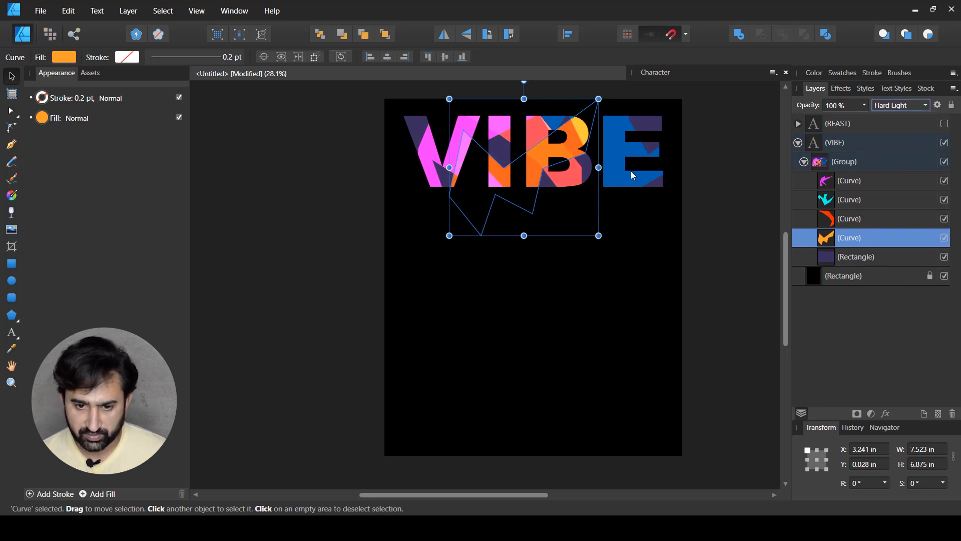
Step: Duplicate the orange curve and move the lower copy over the B and E to about X 7.803 in, Y -0.659 in
left_click(872, 259)
left_click(849, 281)
left_click(863, 244)
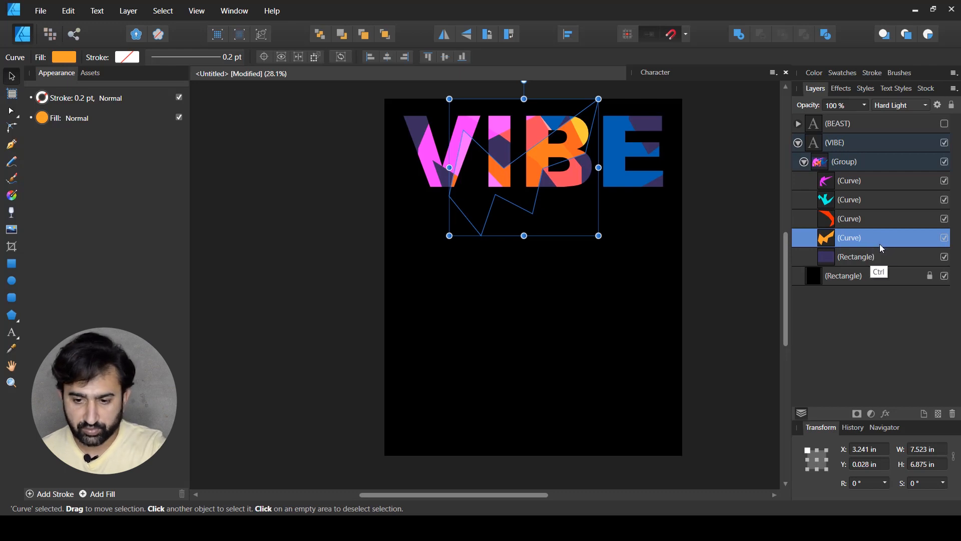
key("ctrl+j")
mouse_move(878, 238)
left_mouse_down()
mouse_move(876, 282)
mouse_move(870, 268)
mouse_move(832, 282)
left_mouse_up()
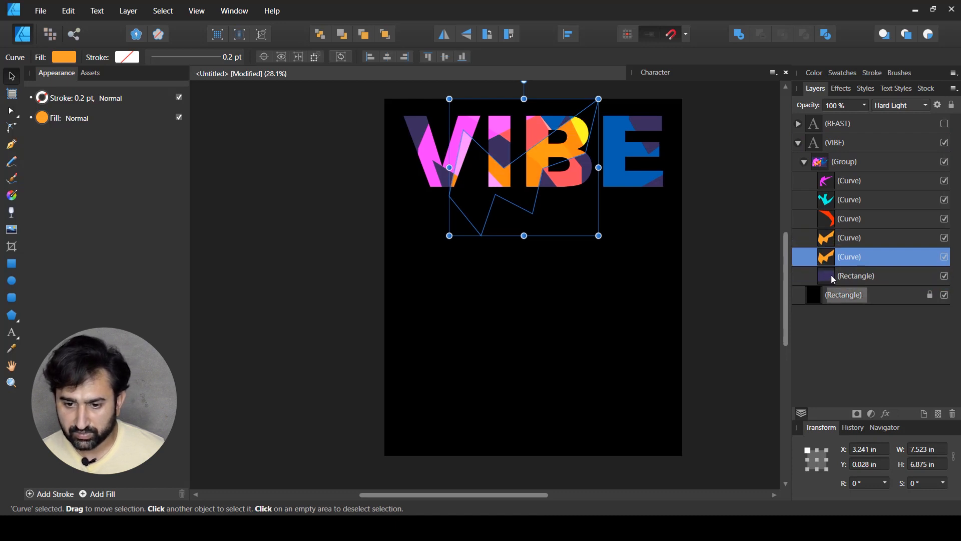
left_click_drag(521, 199, 612, 187)
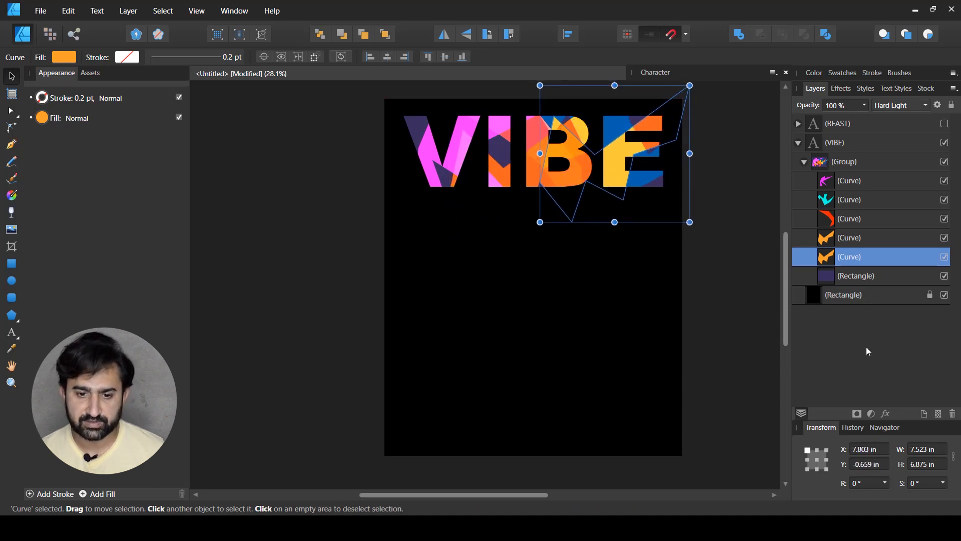
left_click(611, 341)
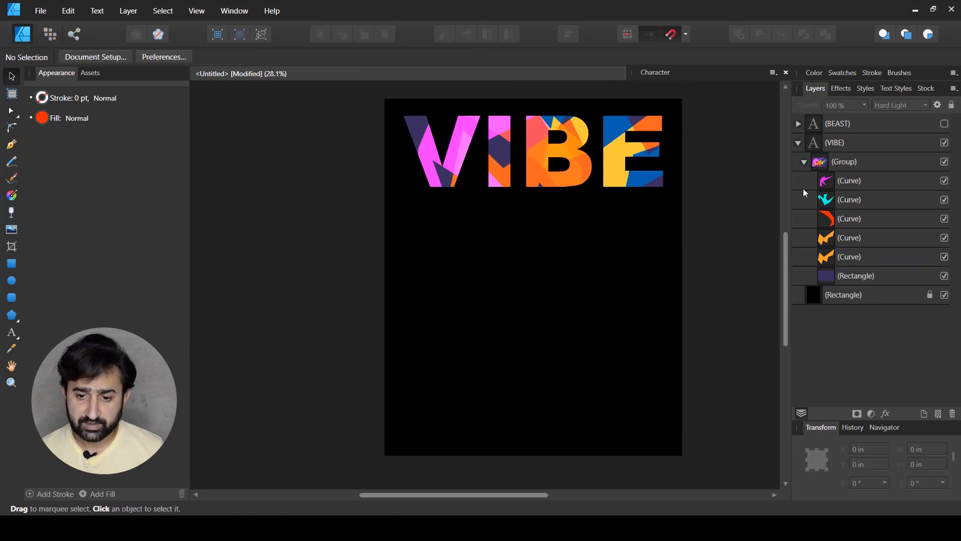
Step: Collapse the pattern group and the VIBE layer, and select the whole VIBE text
left_click(803, 162)
left_click(798, 144)
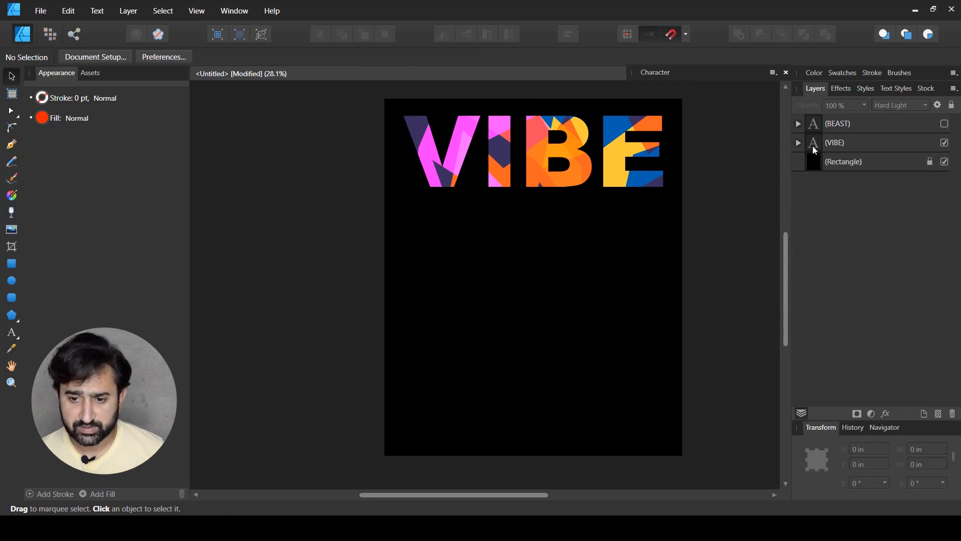
left_click(847, 142)
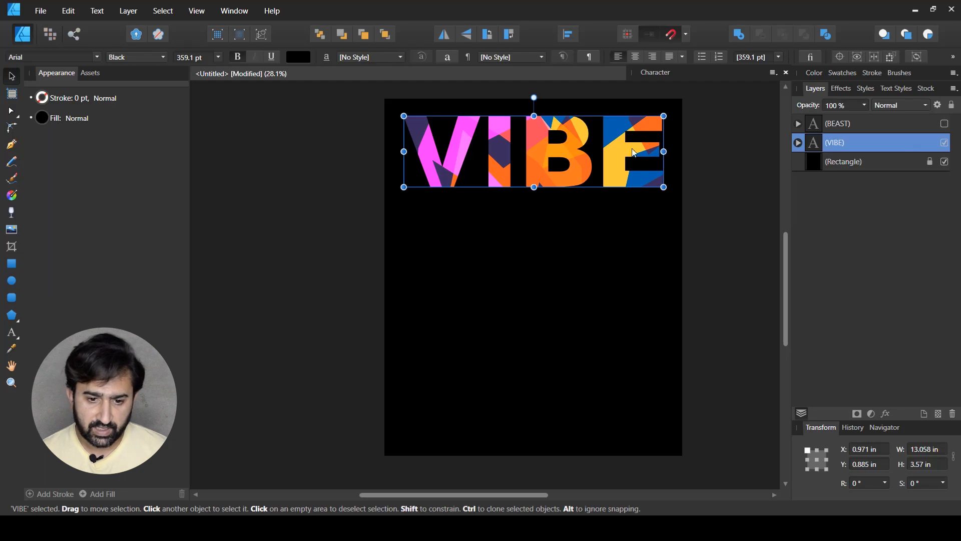
Step: Give the VIBE text a golden-yellow stroke of about H 50, S 95, L 44
left_click(46, 103)
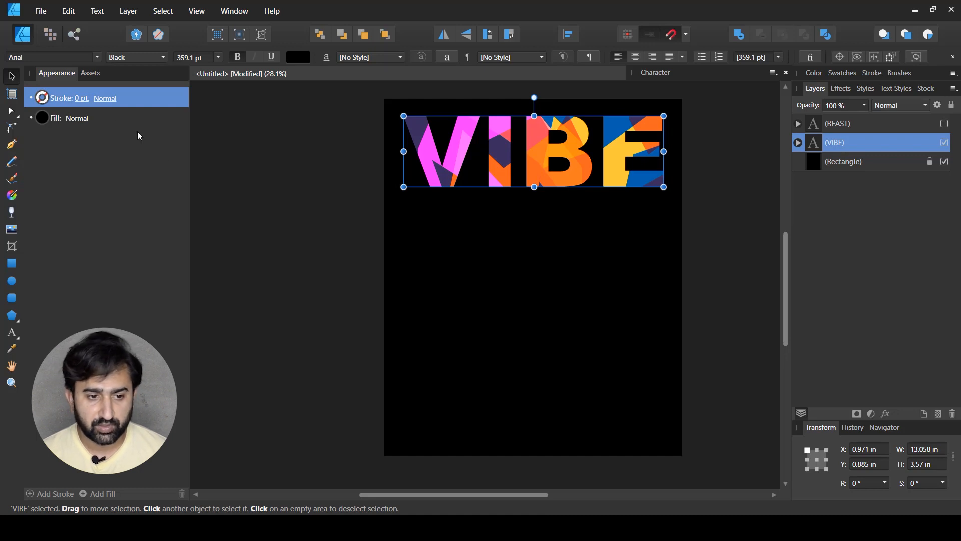
left_click(42, 97)
key("t")
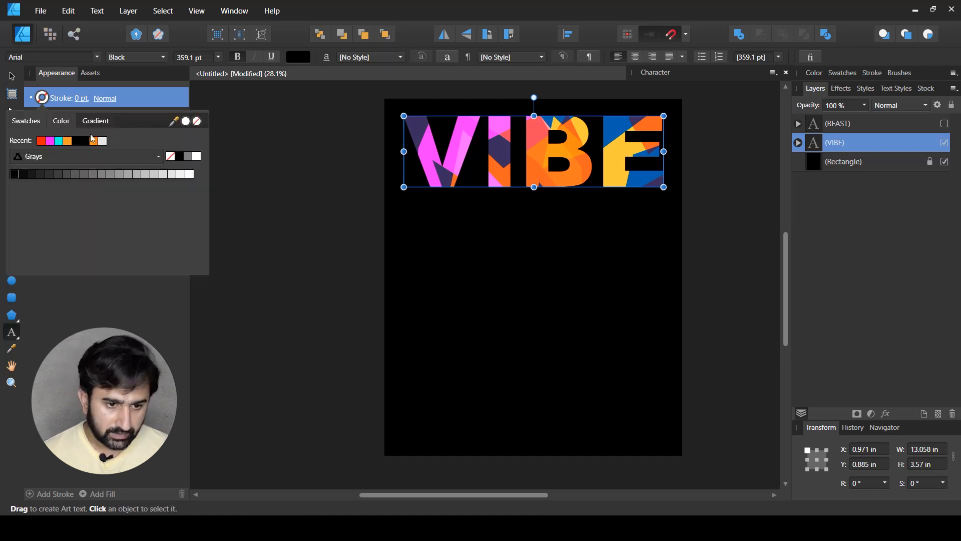
left_click(62, 122)
left_click(134, 232)
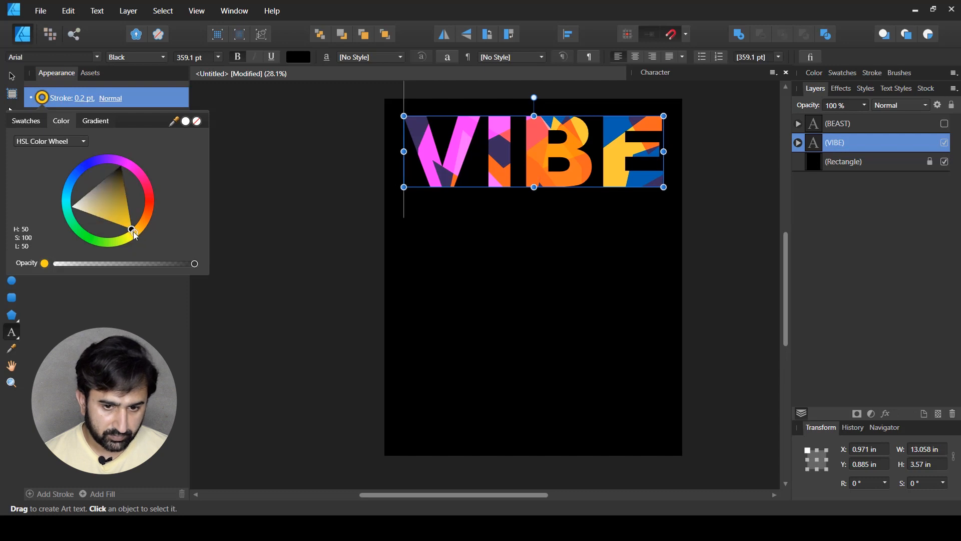
left_click(128, 219)
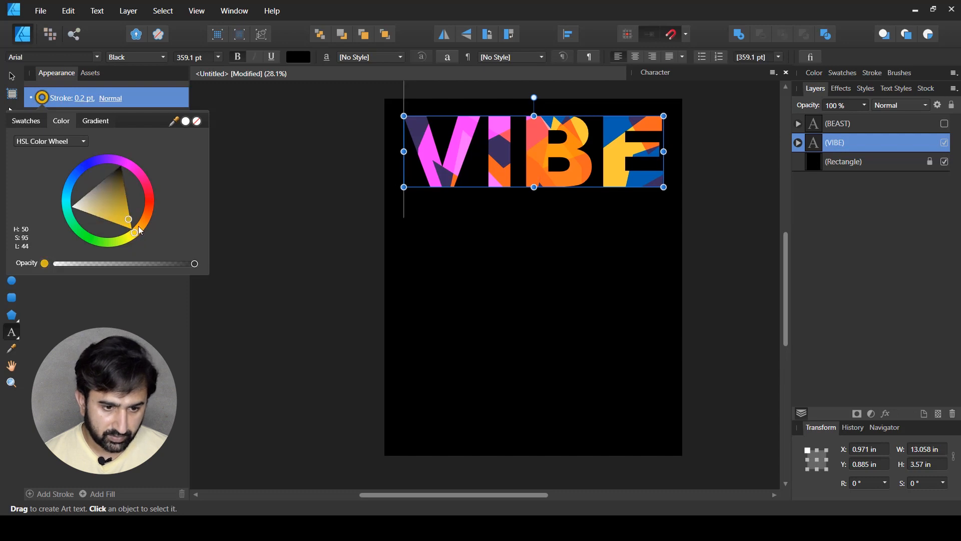
Step: Set the VIBE text's stroke width to about 3.1 pt
left_click(97, 99)
left_click(85, 103)
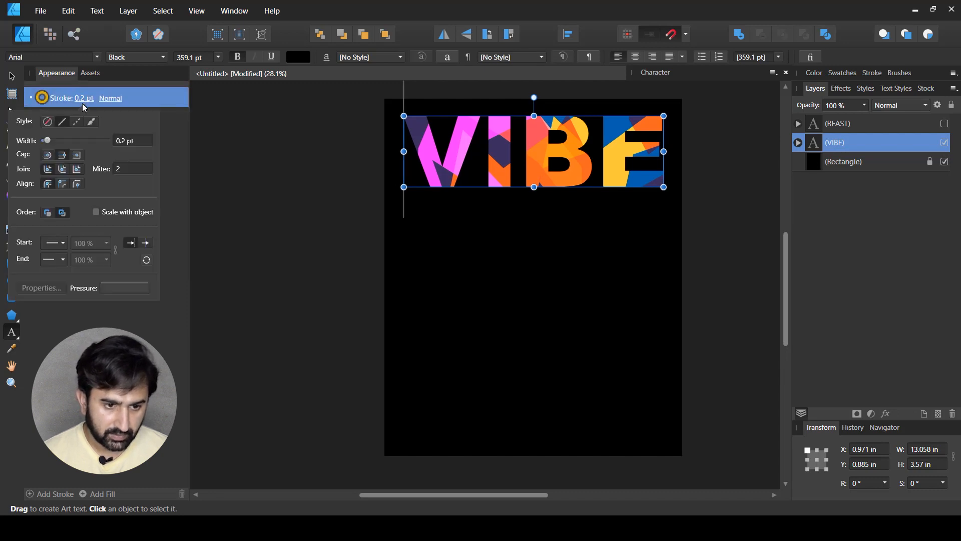
left_click_drag(47, 140, 65, 141)
left_click(11, 76)
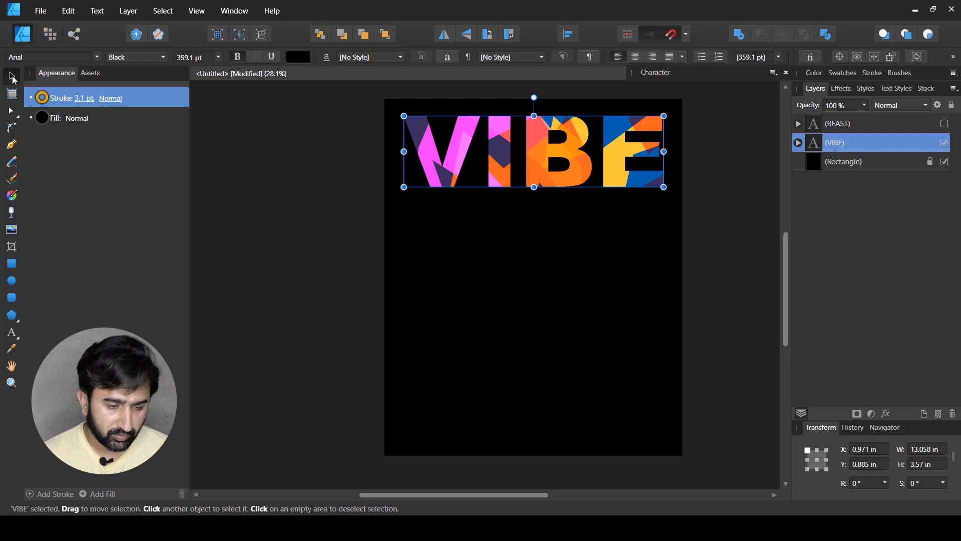
Step: Change the VIBE text's stroke to orange and thicken it to about 9.1 pt
left_click(43, 98)
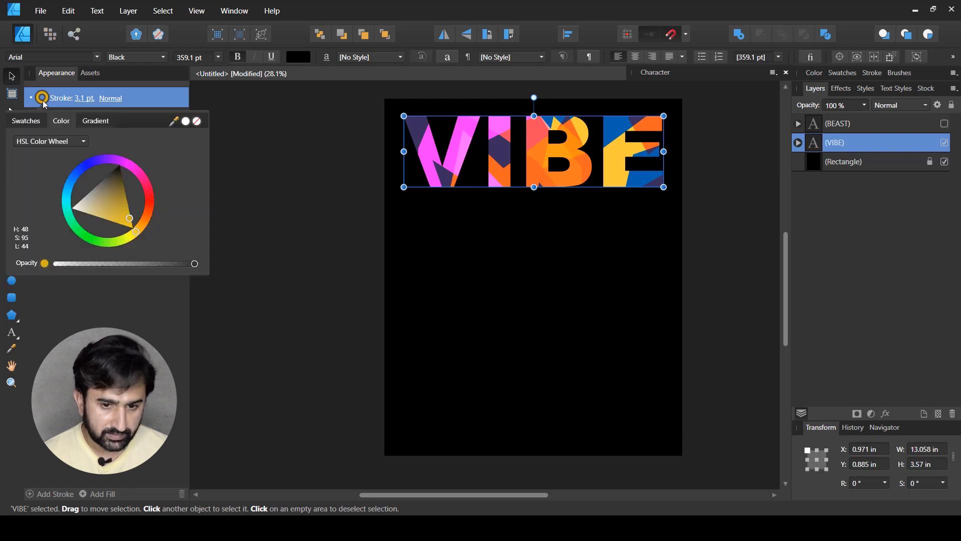
left_click(141, 224)
left_click(82, 99)
left_click(77, 100)
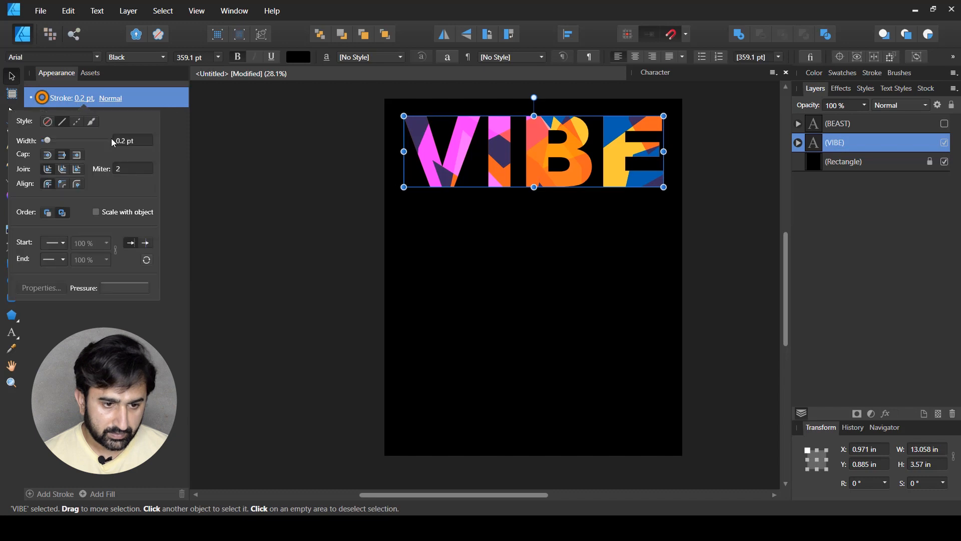
mouse_move(47, 140)
left_mouse_down()
mouse_move(77, 143)
mouse_move(68, 143)
left_mouse_up()
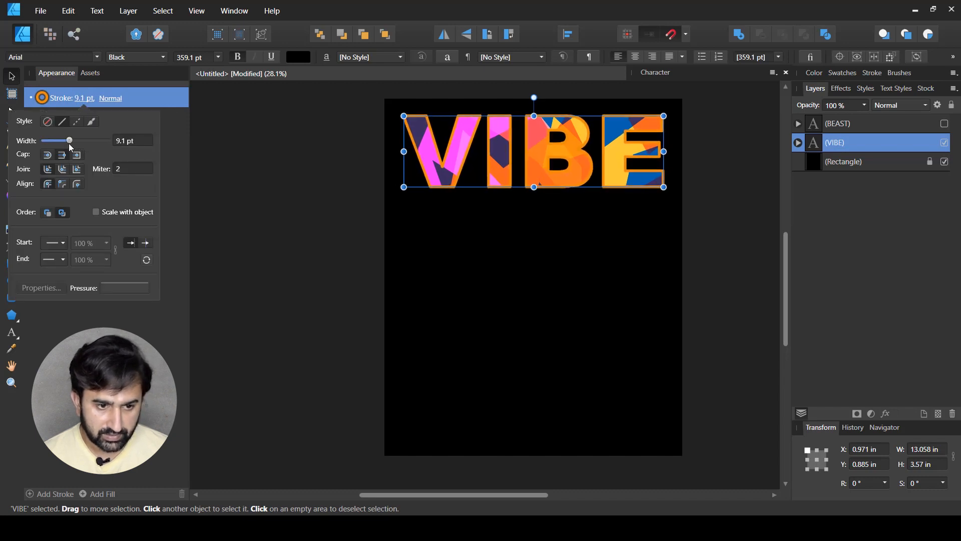
Step: Change the VIBE text's stroke colour to white and check the outlined lettering close up
left_click(44, 98)
left_click_drag(119, 214, 54, 222)
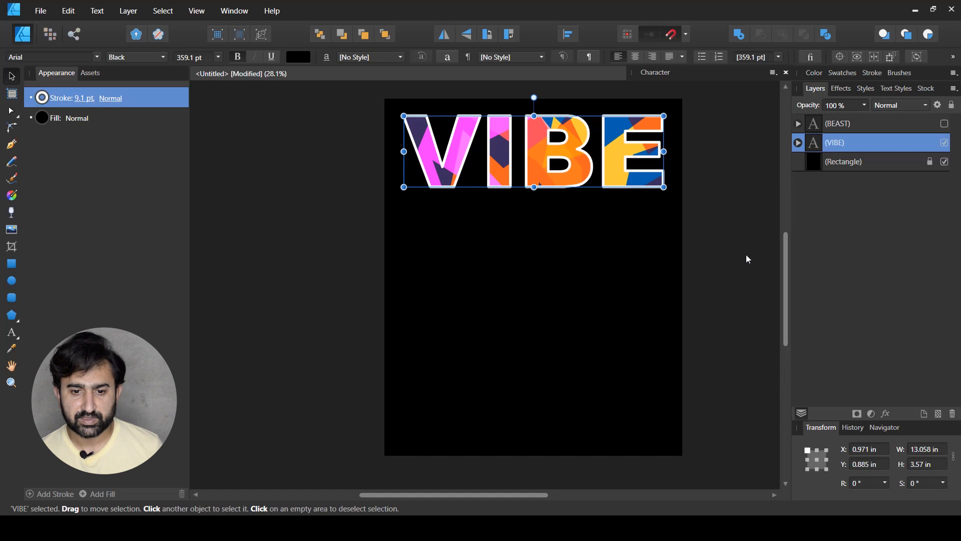
left_click(732, 259)
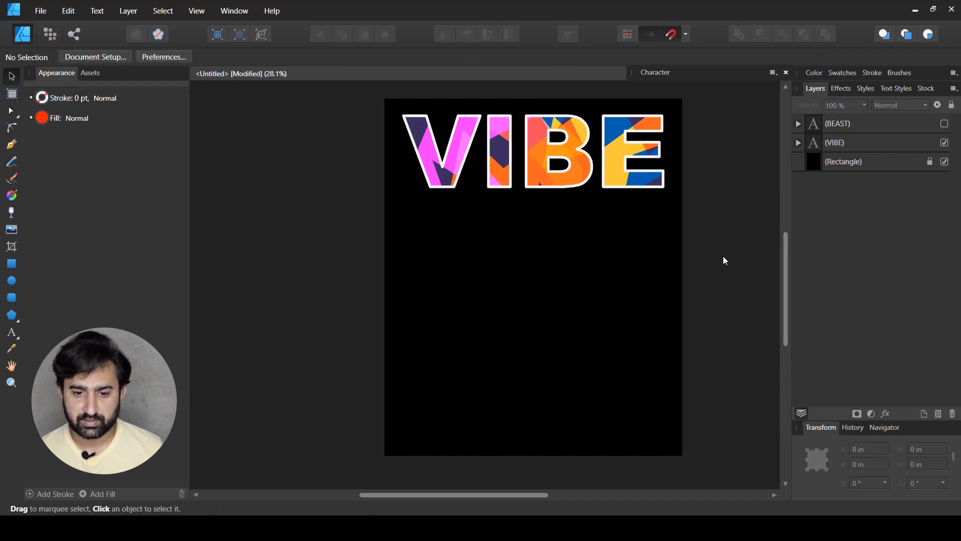
double_click(814, 142)
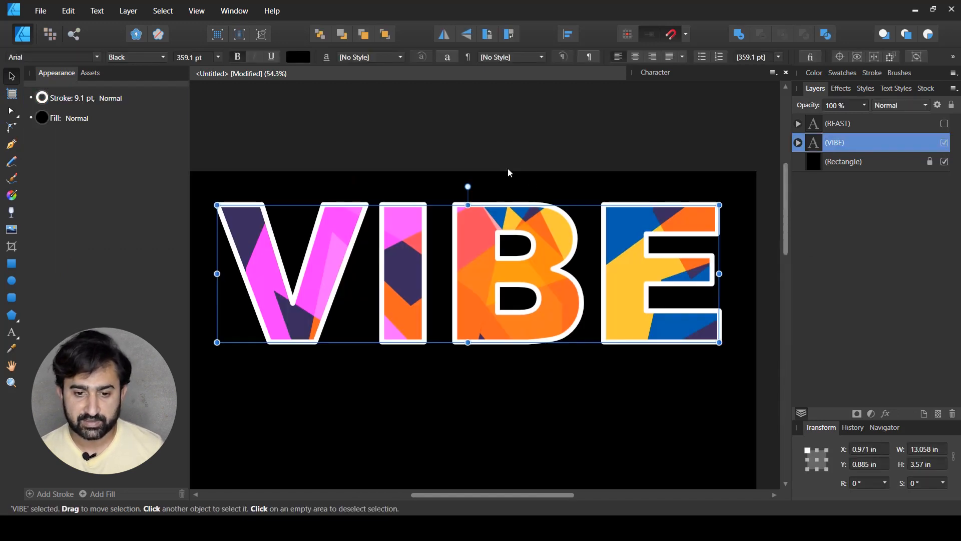
left_click(716, 152)
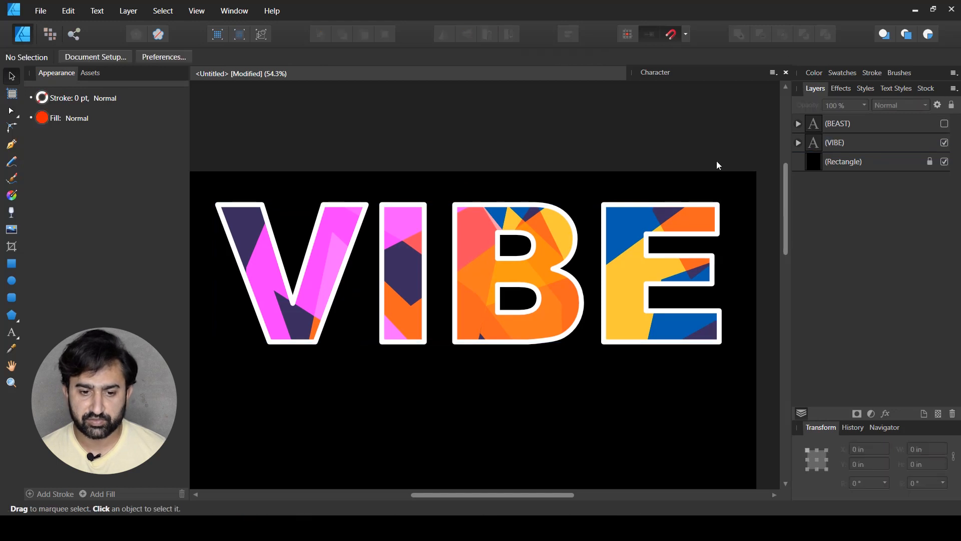